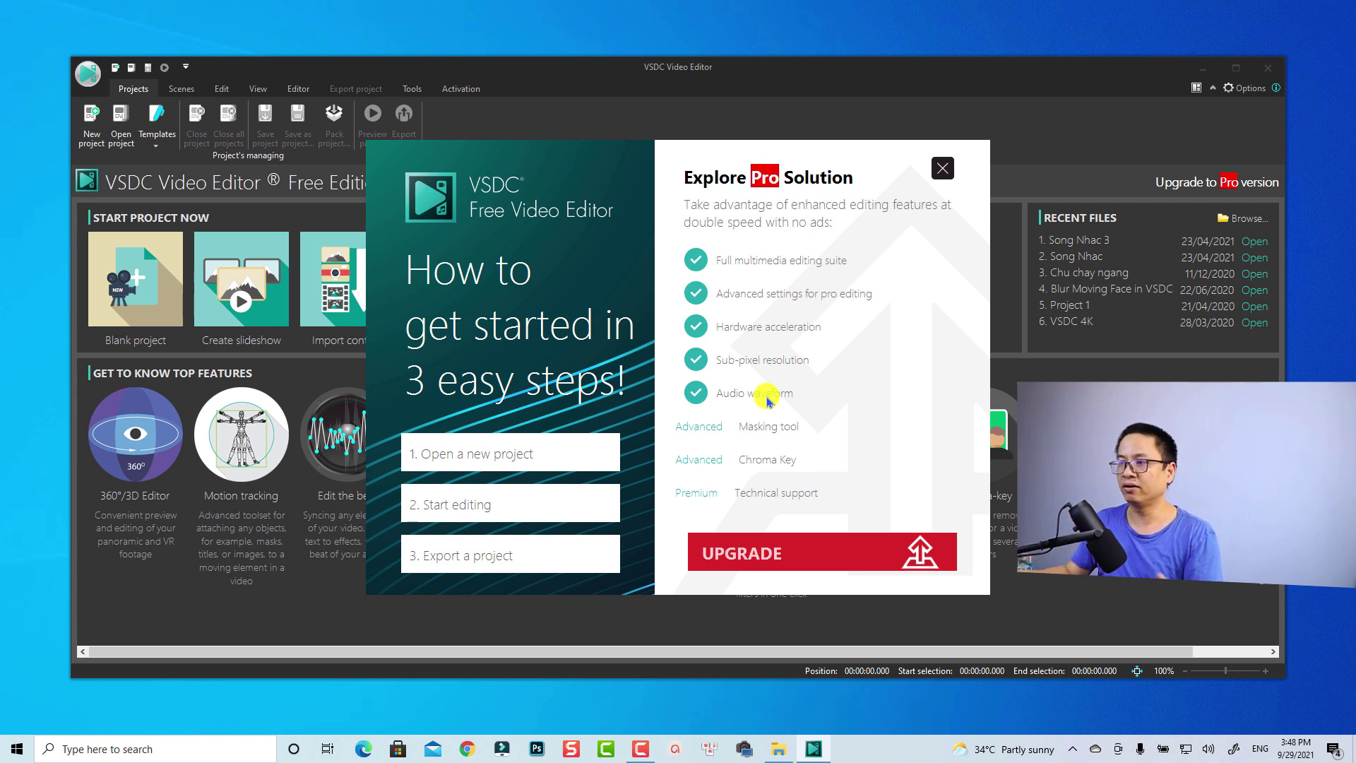
Step: Create a new blank 1920x1080, 24 fps project with a custom project title
click(934, 172)
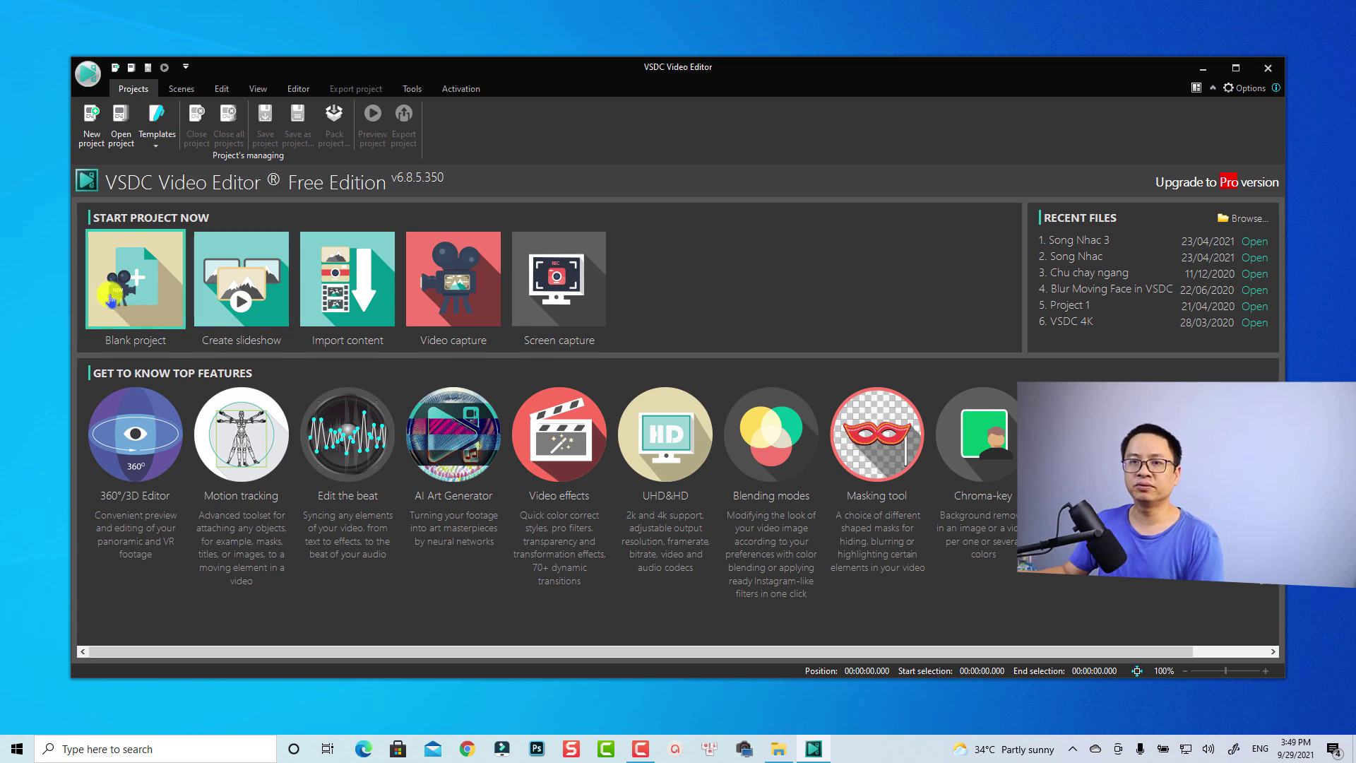
click(112, 300)
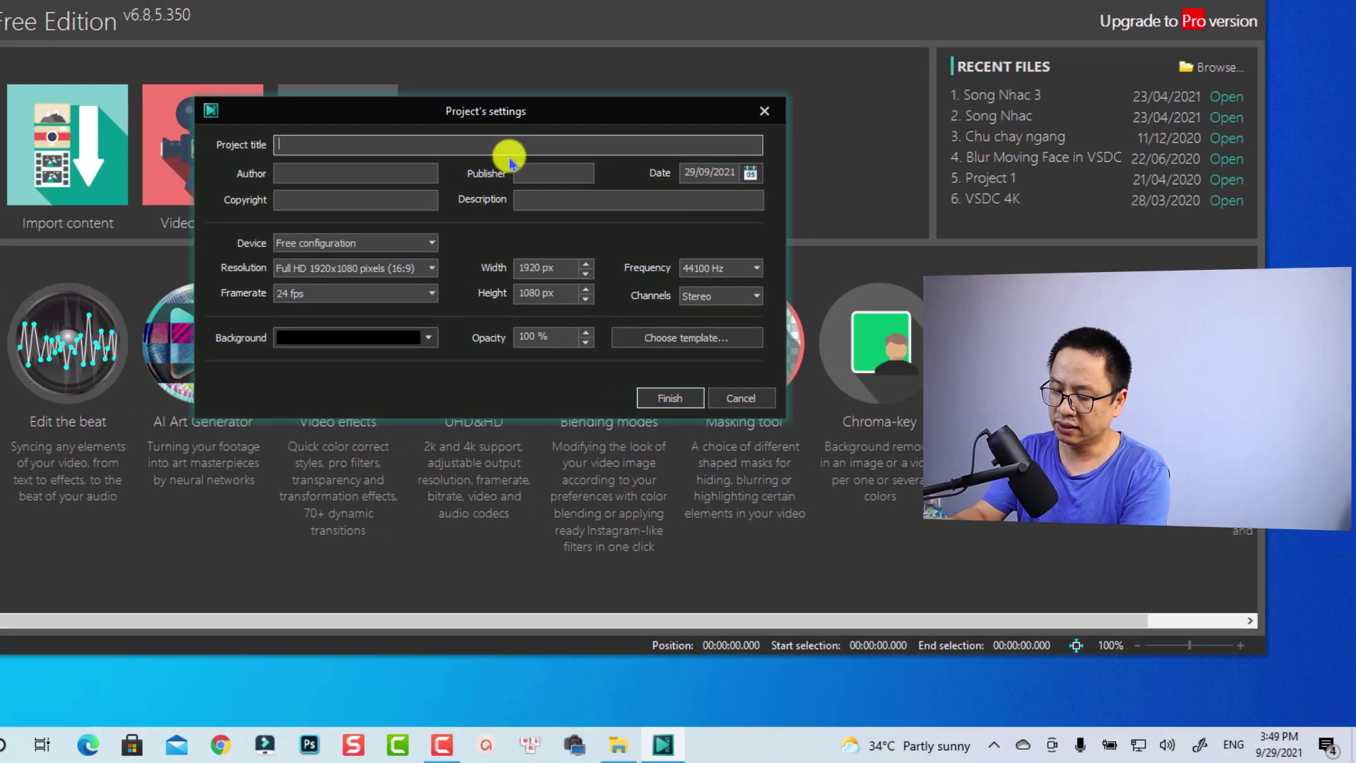
text(JAcky 1)
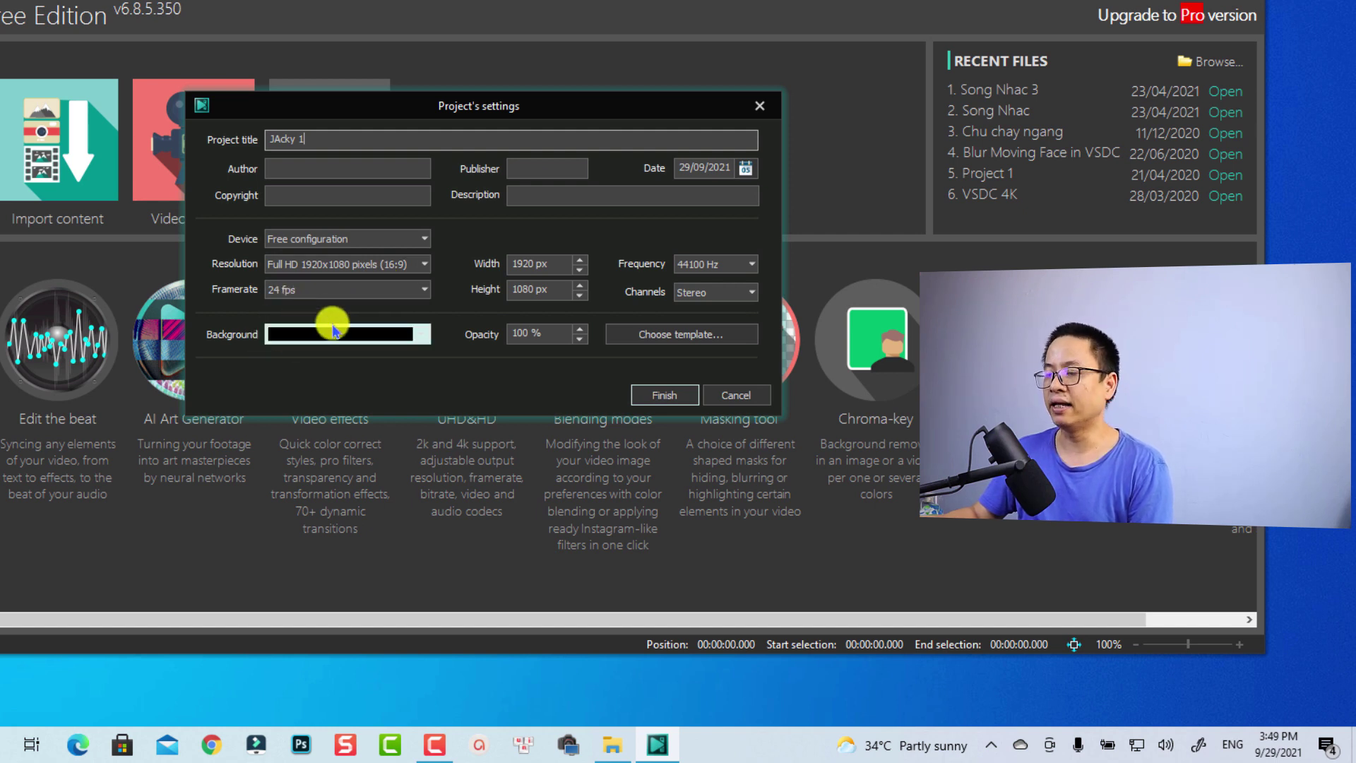
click(657, 399)
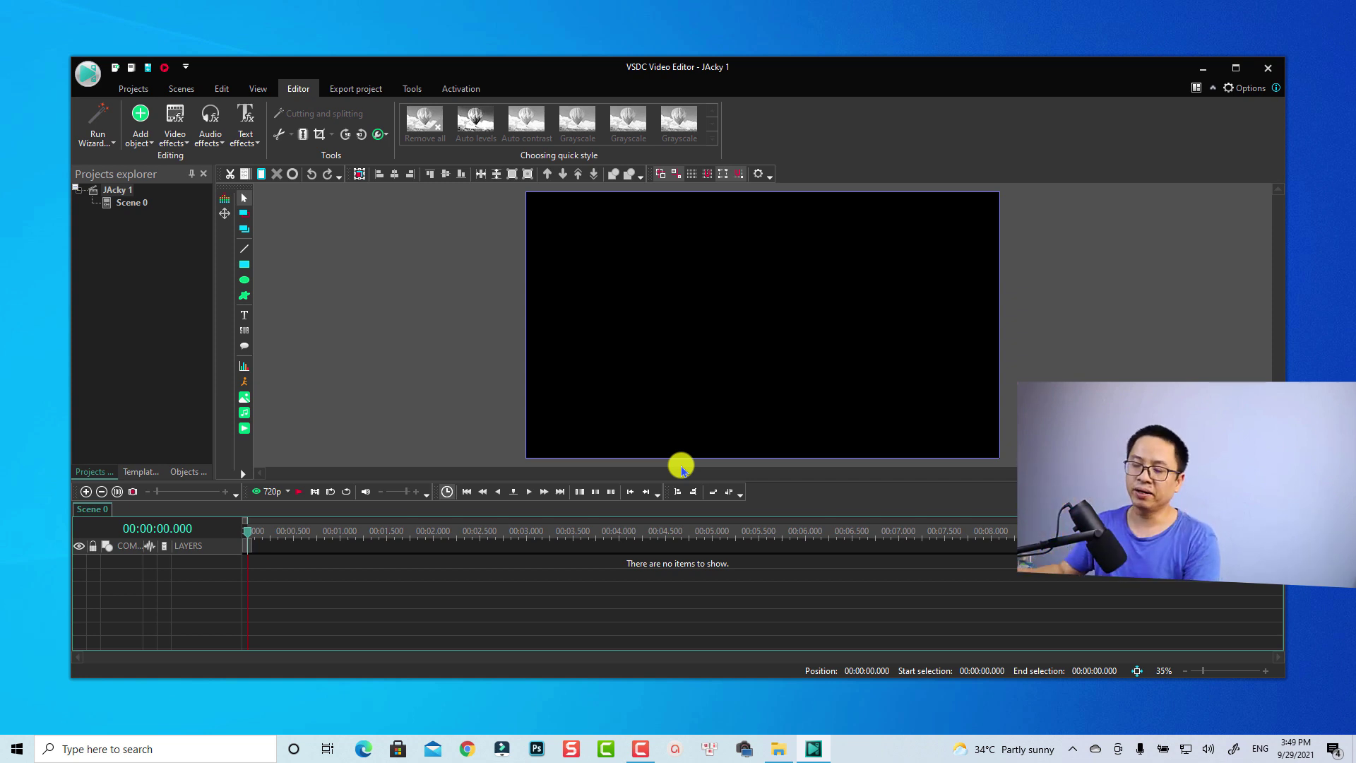
Step: Open the VSDC media folder and show the editor's Resources window
click(779, 749)
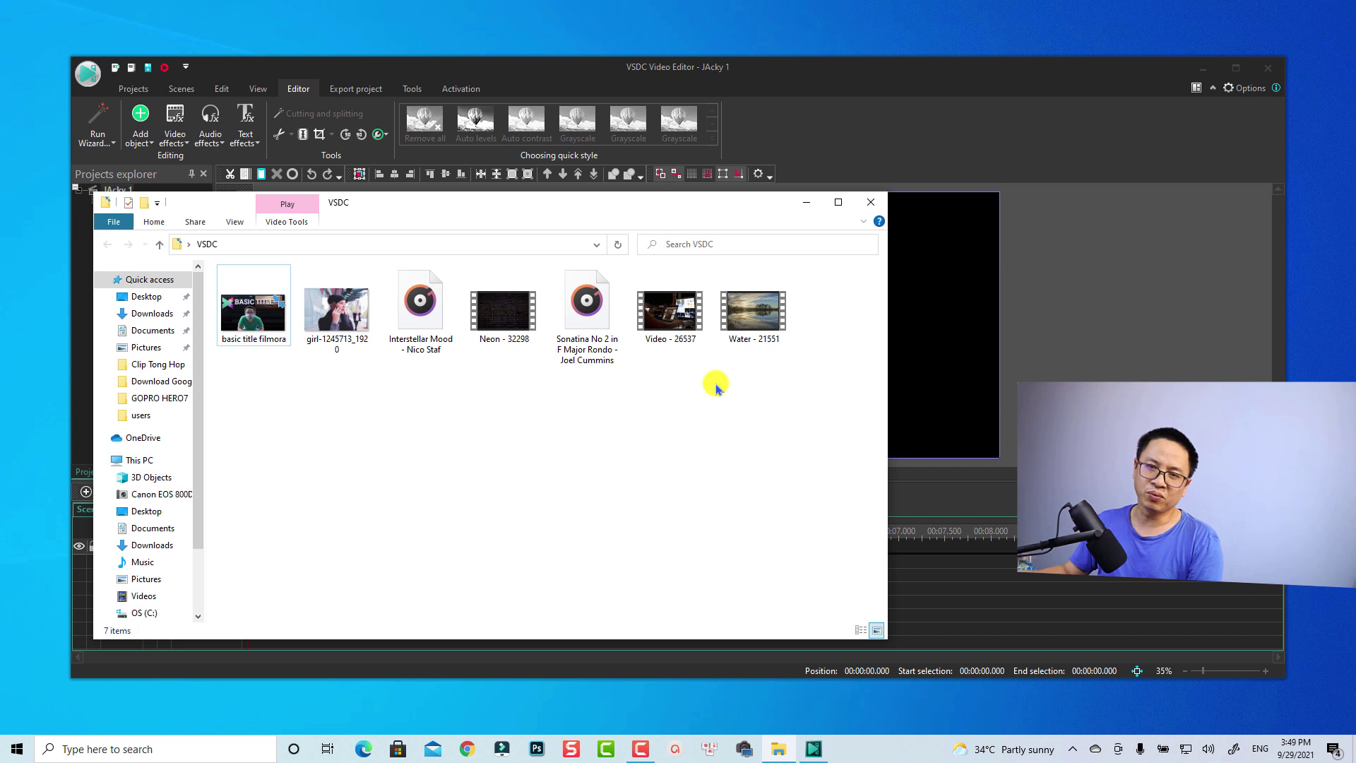
drag(775, 429, 271, 289)
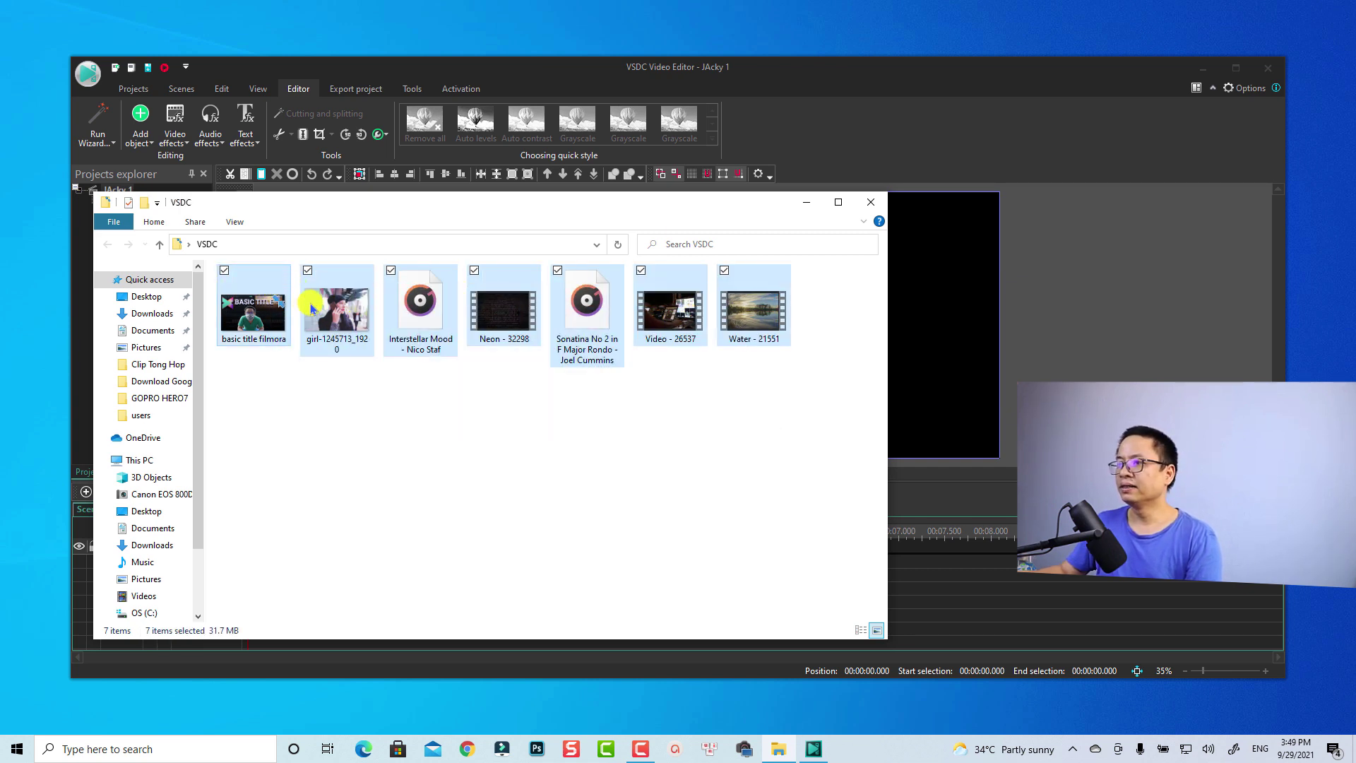
drag(413, 211, 891, 257)
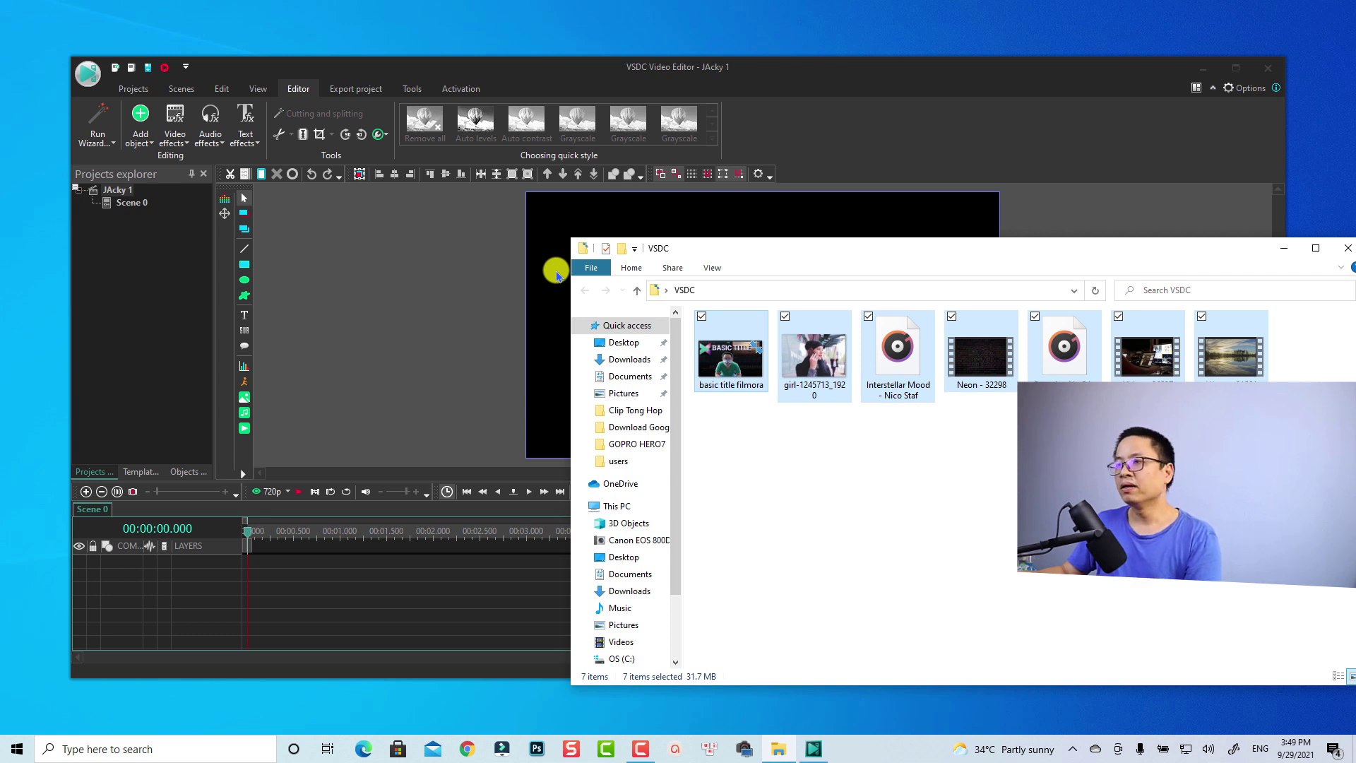
drag(814, 262, 444, 277)
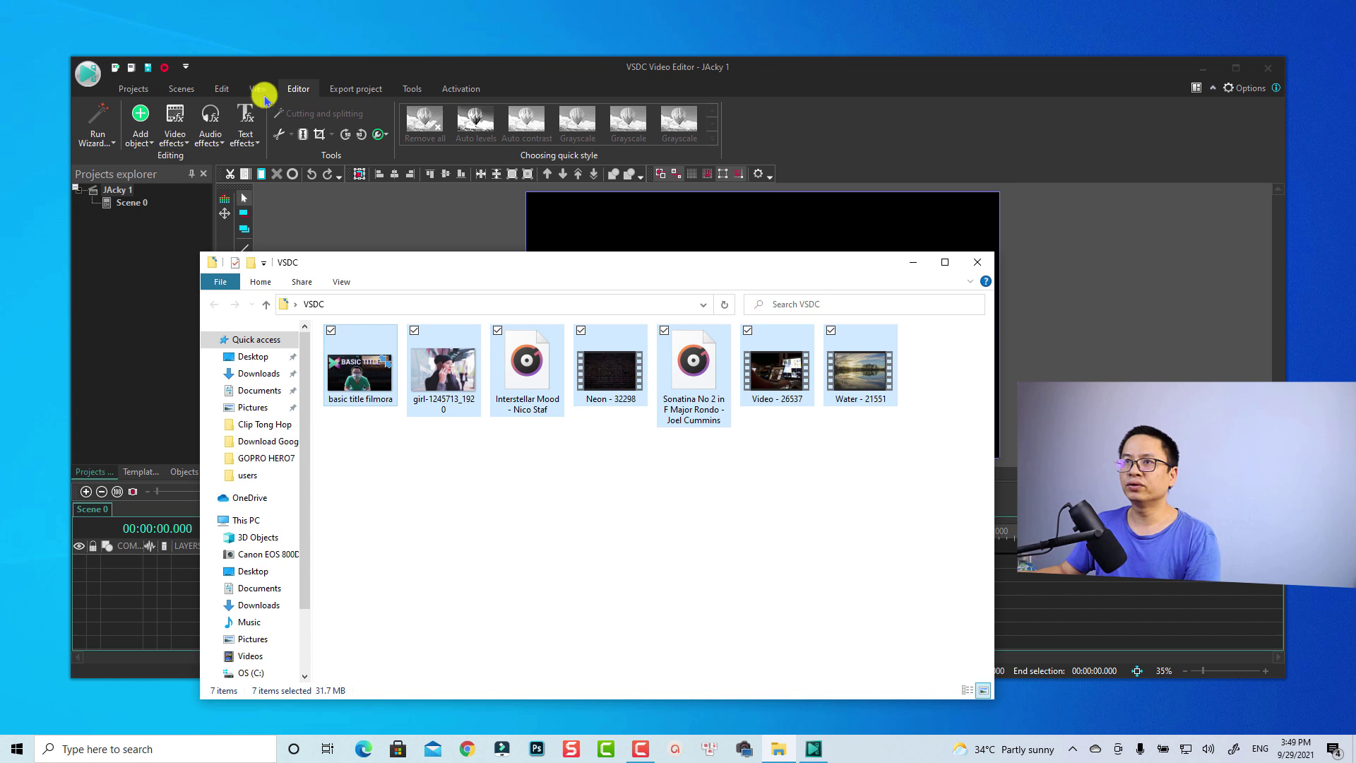
click(258, 90)
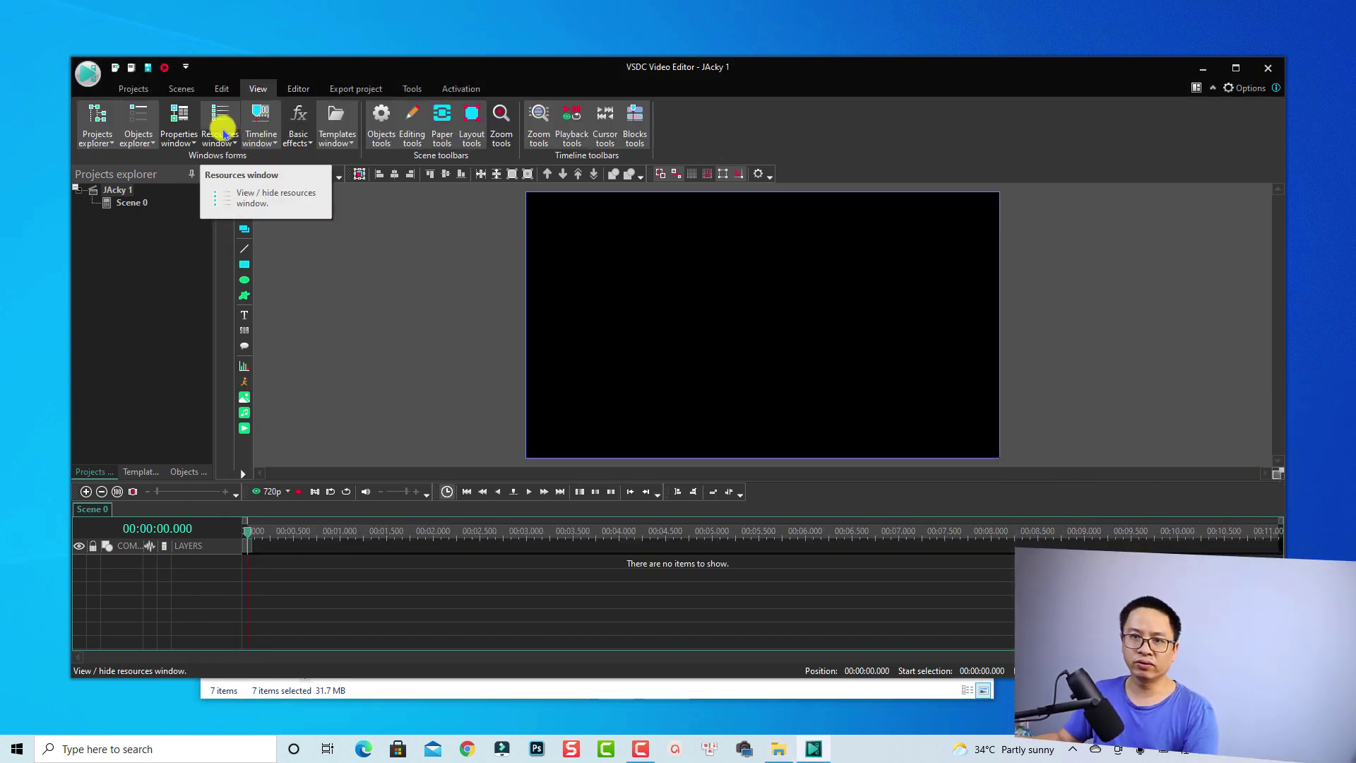
click(223, 134)
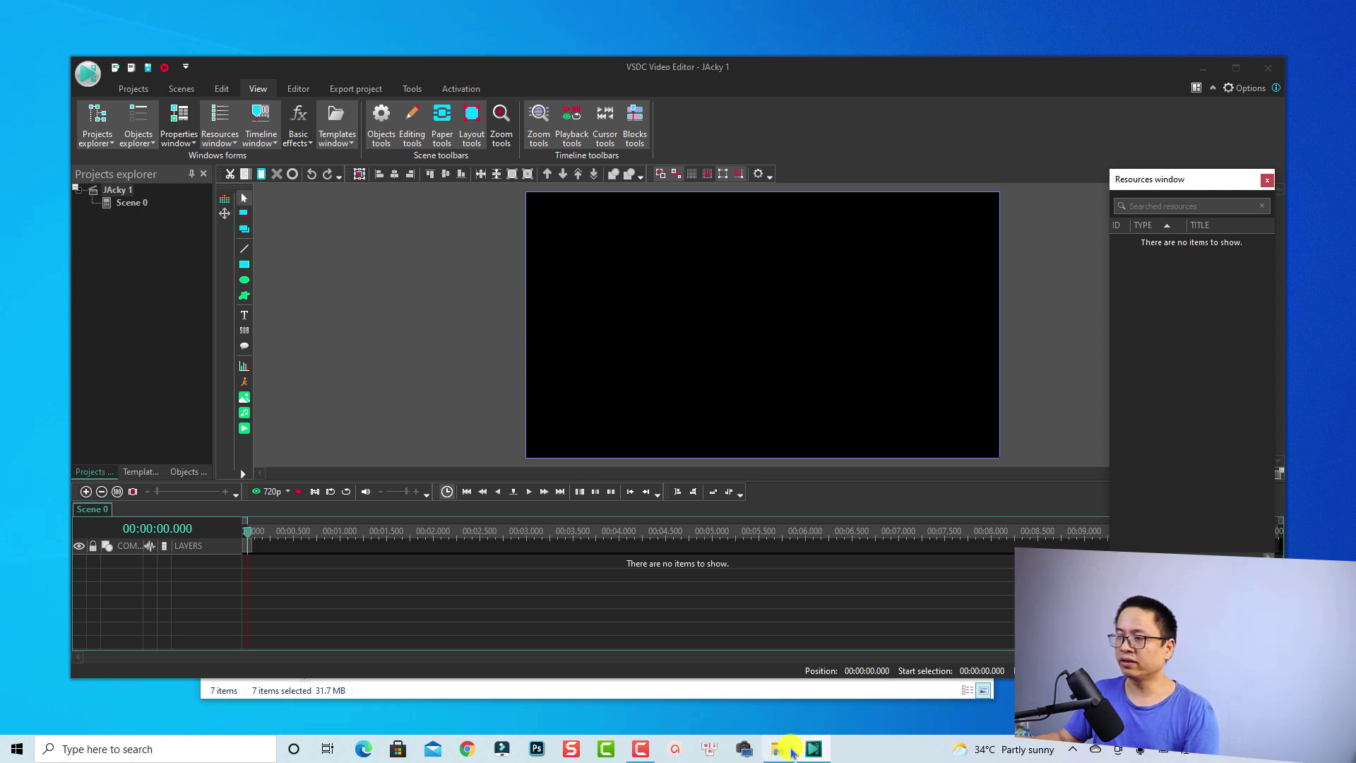
Step: Drag all seven media files from the VSDC folder into Resources, then close the folder
click(779, 749)
drag(887, 465, 345, 365)
drag(586, 374, 1177, 370)
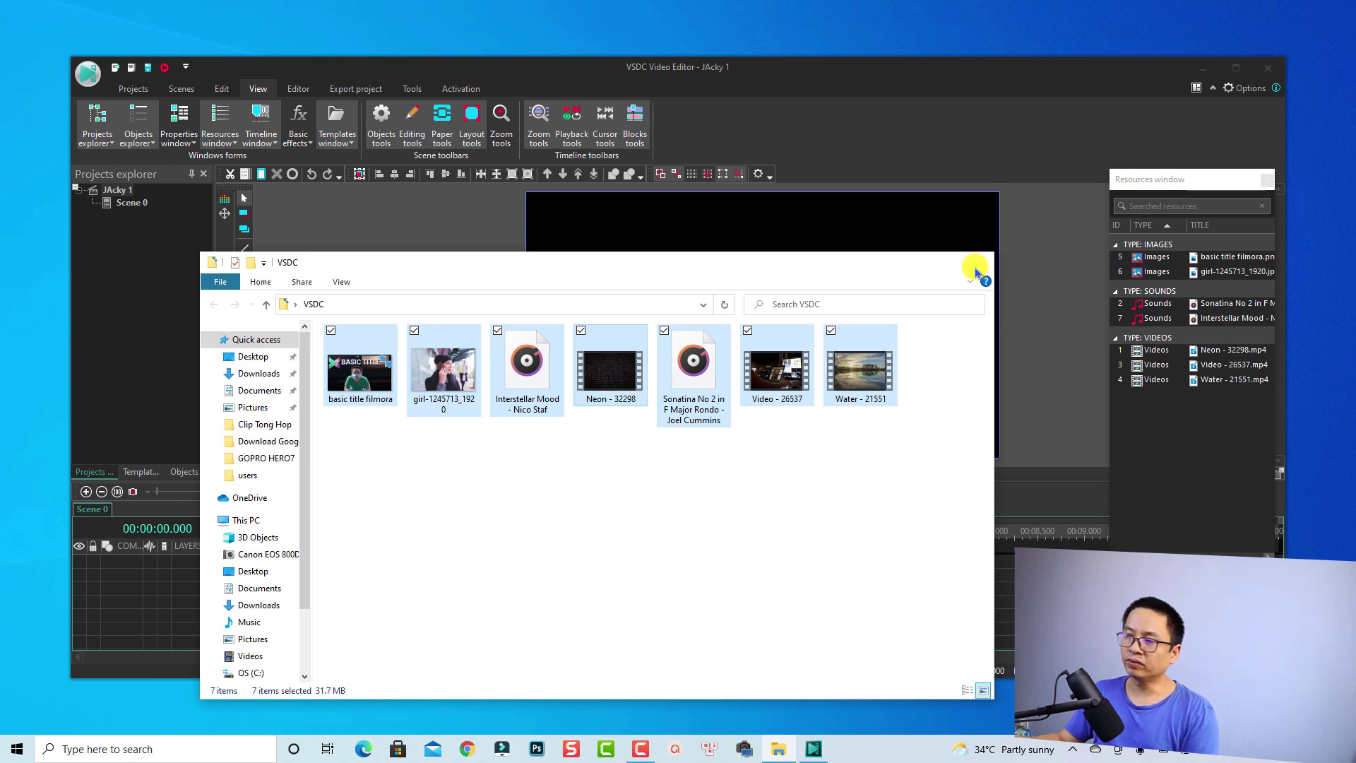
click(975, 266)
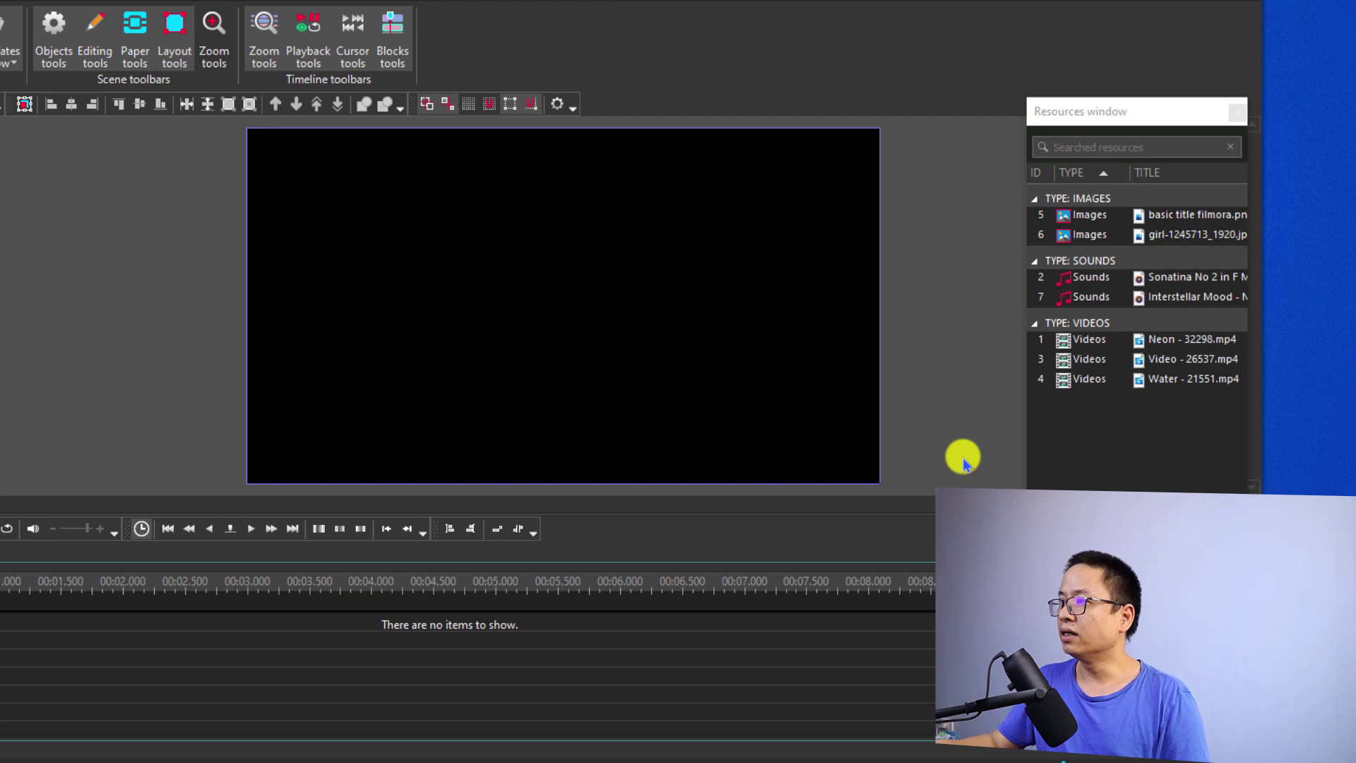
Step: Select the Water - 21551.mp4 resource, keeping its original title
click(1150, 385)
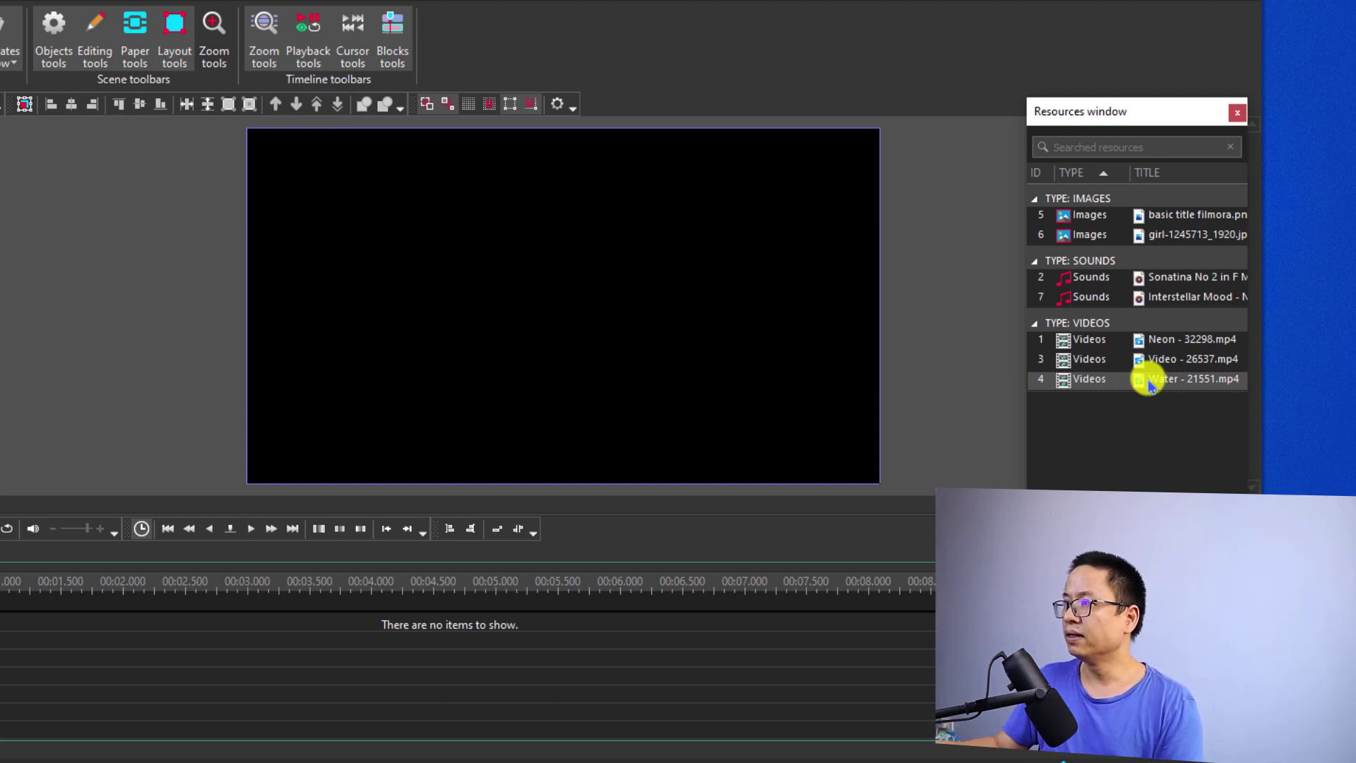
click(1150, 385)
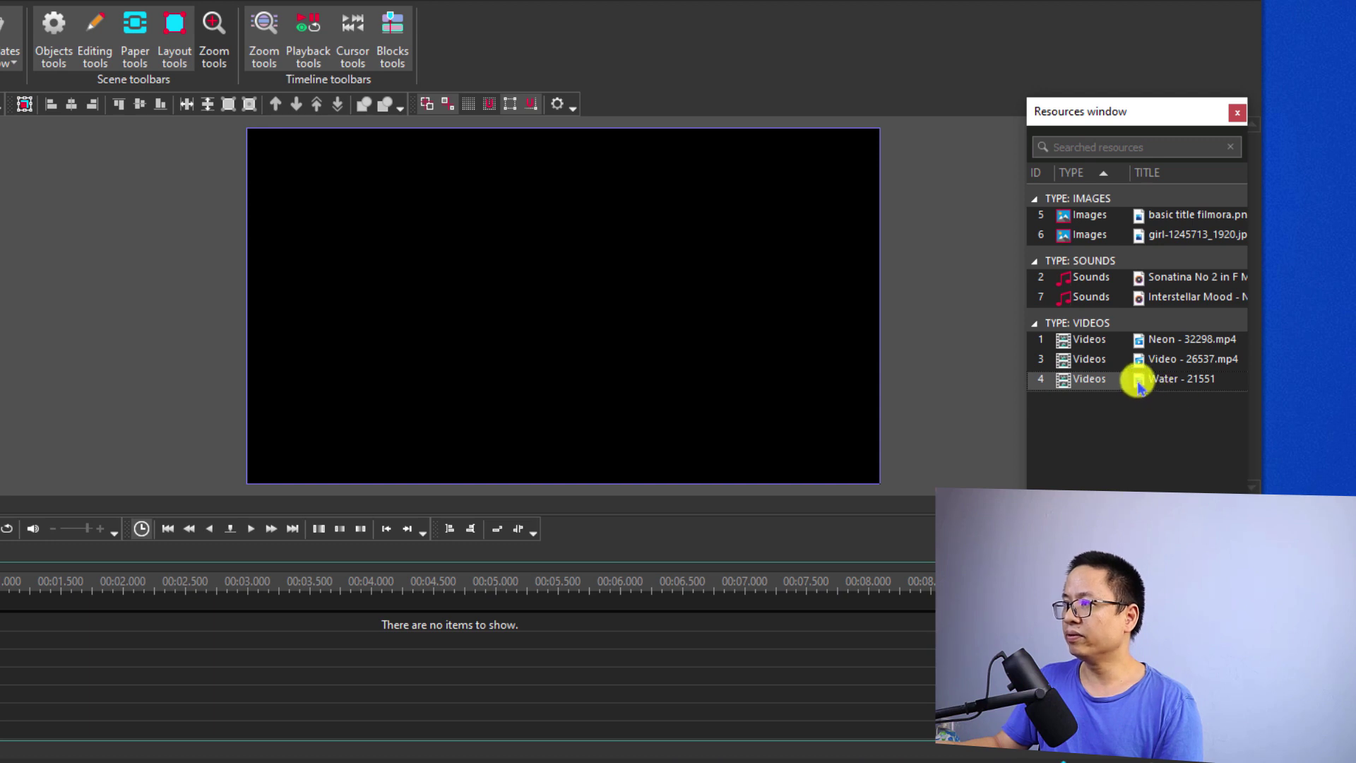
click(1144, 442)
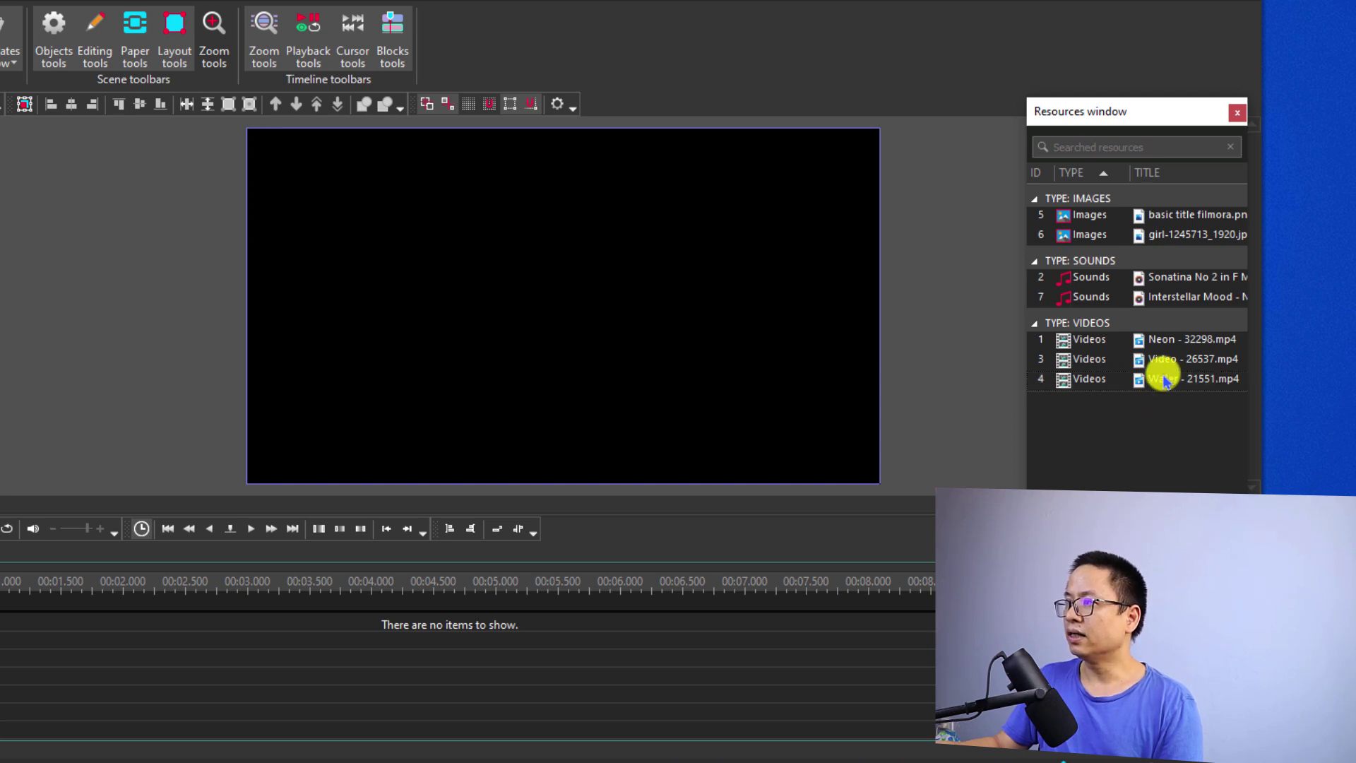
Step: Preview the lake clip in its Video settings, then drop it onto the empty scene
double_click(1081, 382)
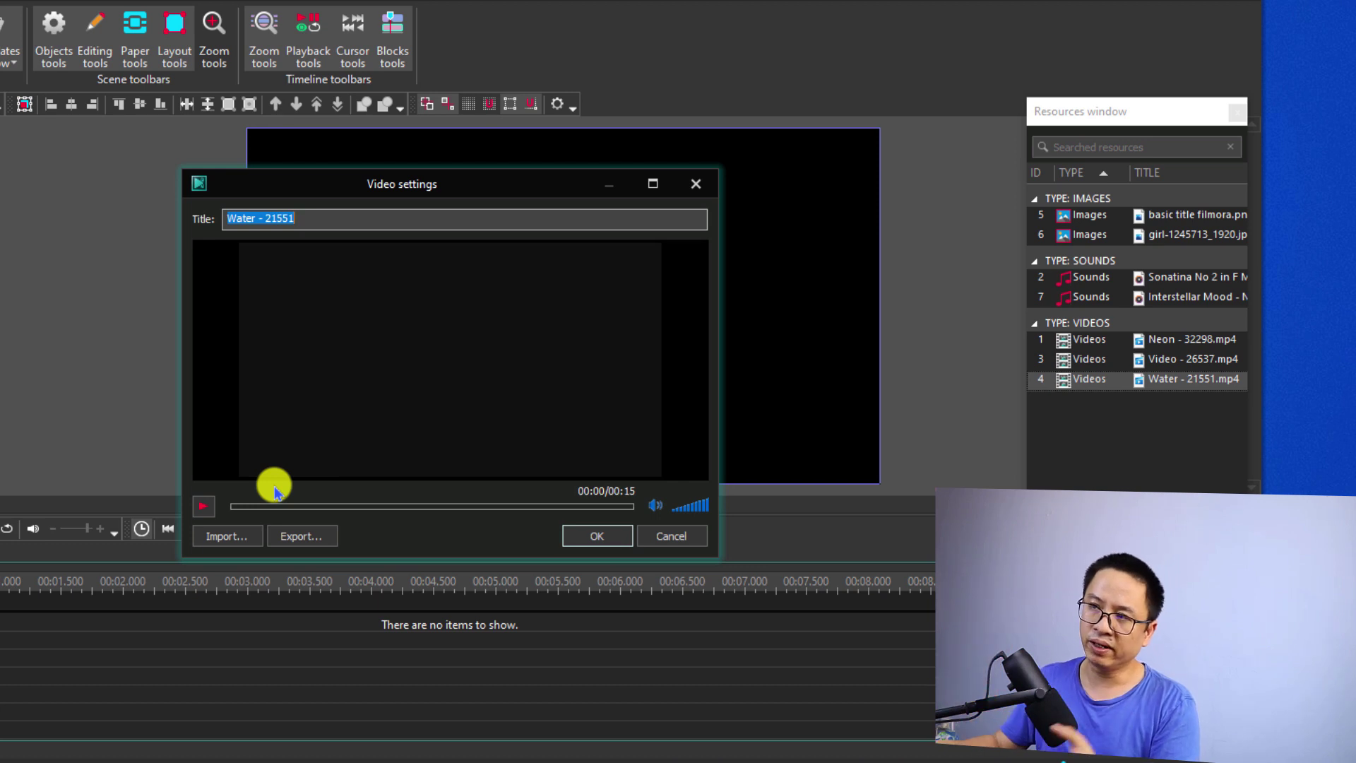
click(202, 506)
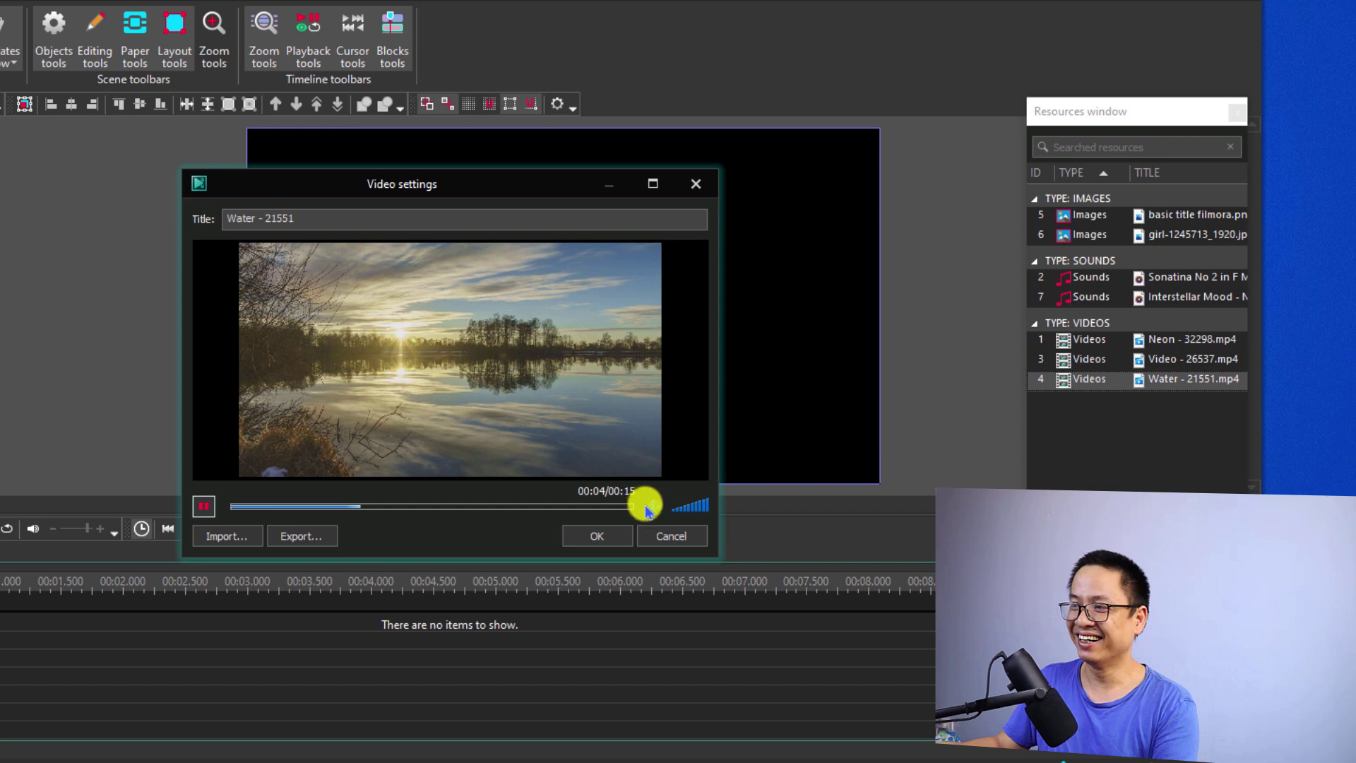
click(596, 536)
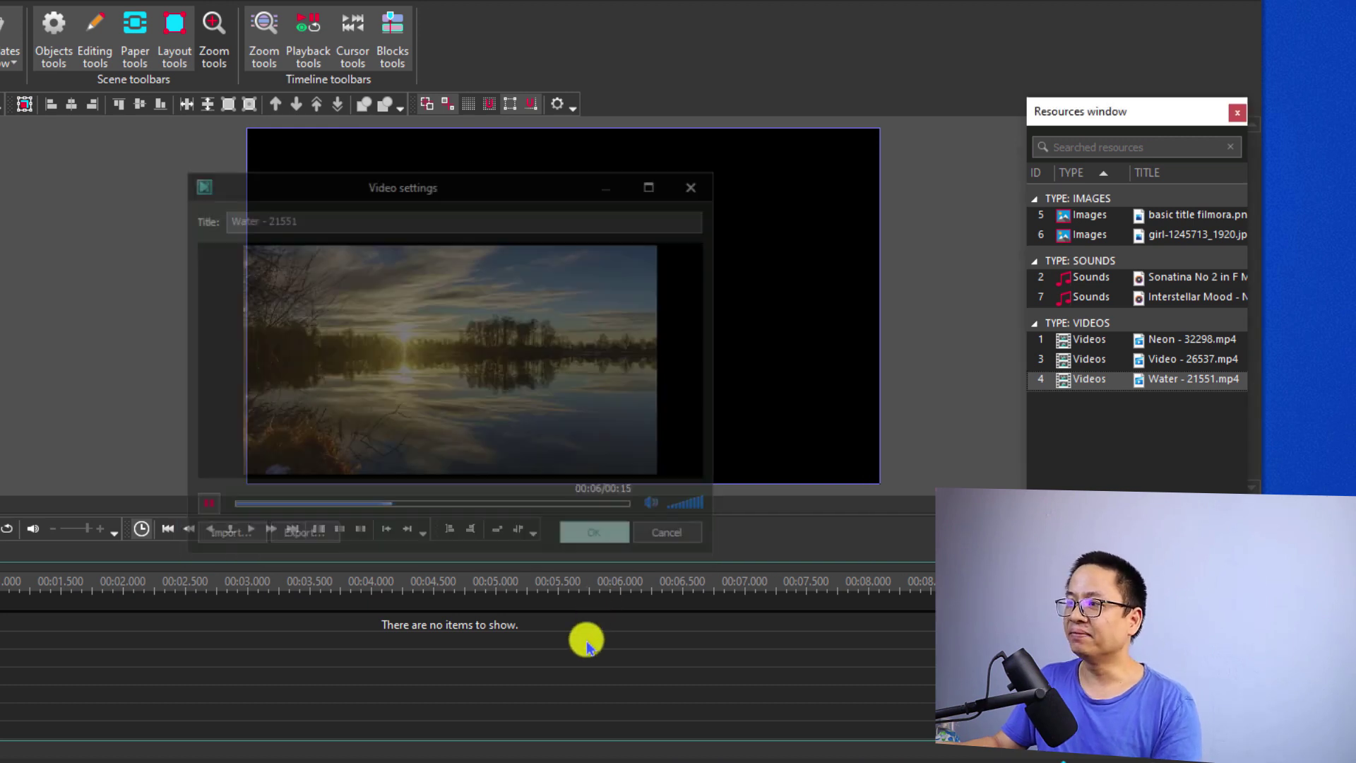
drag(1043, 383, 472, 308)
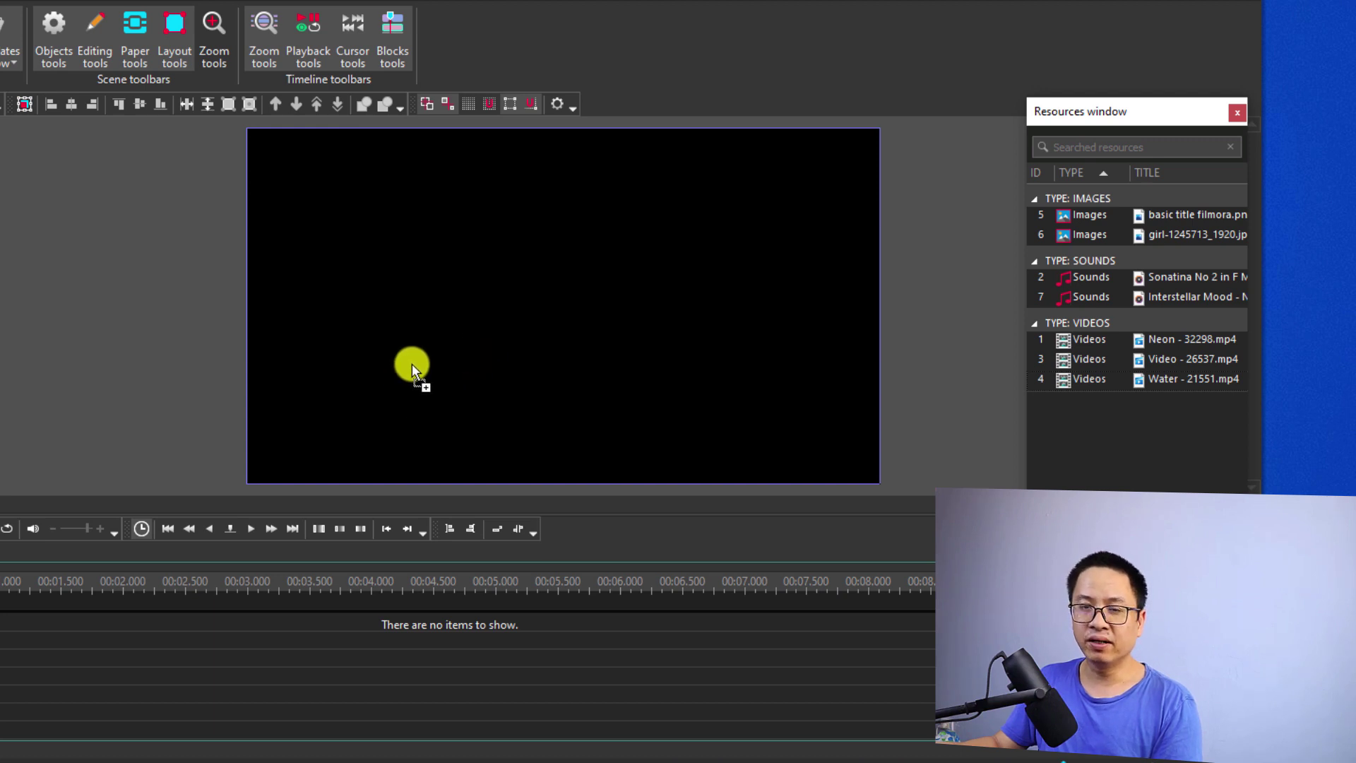
drag(413, 369, 413, 366)
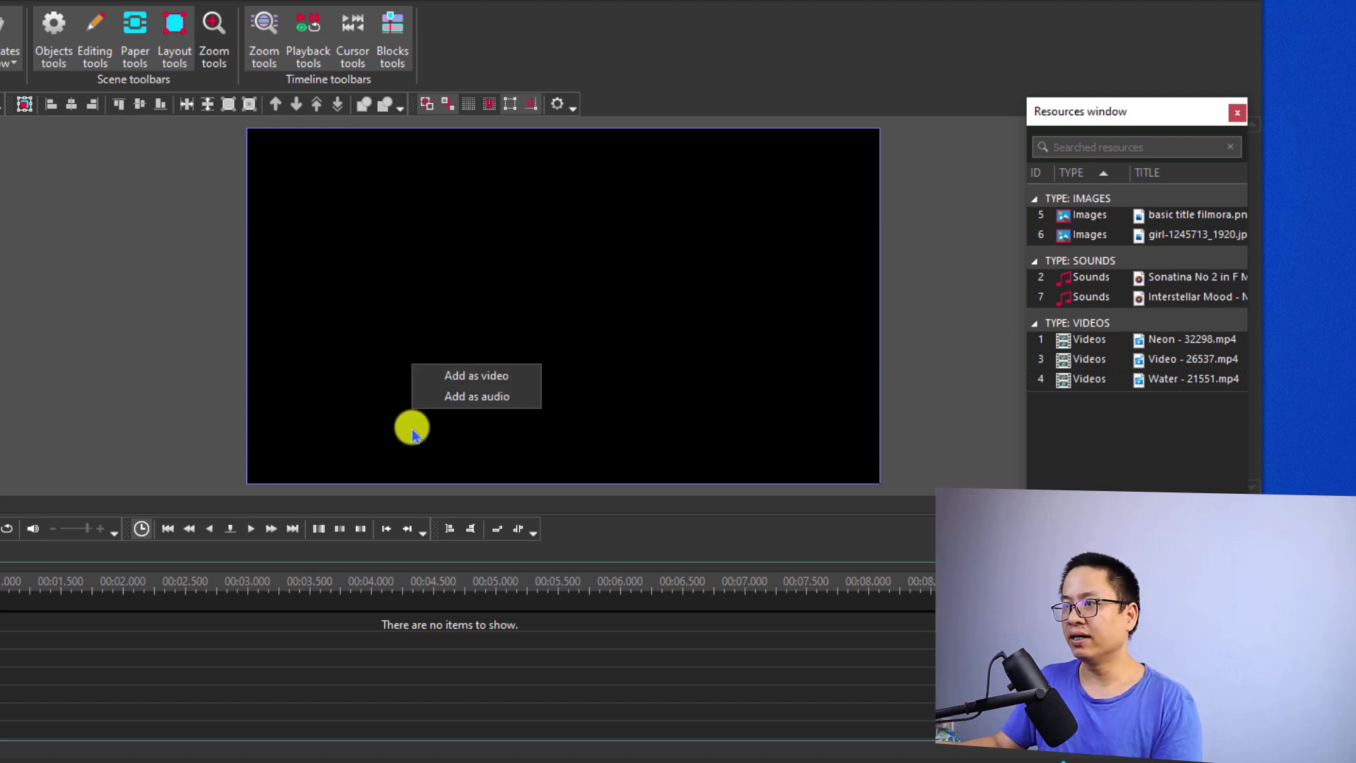
Step: Add Water - 21551 as video on Layer 1 and play a quick preview
click(469, 376)
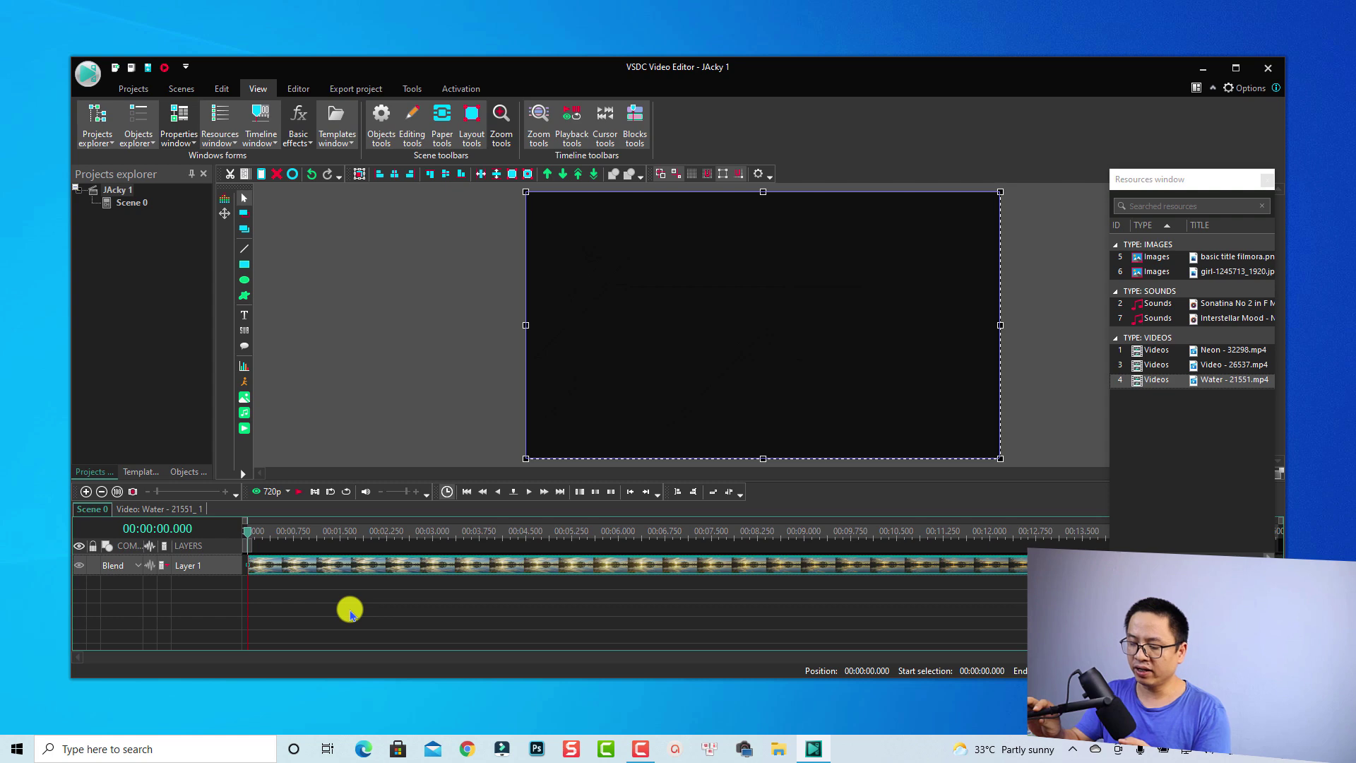
key(space)
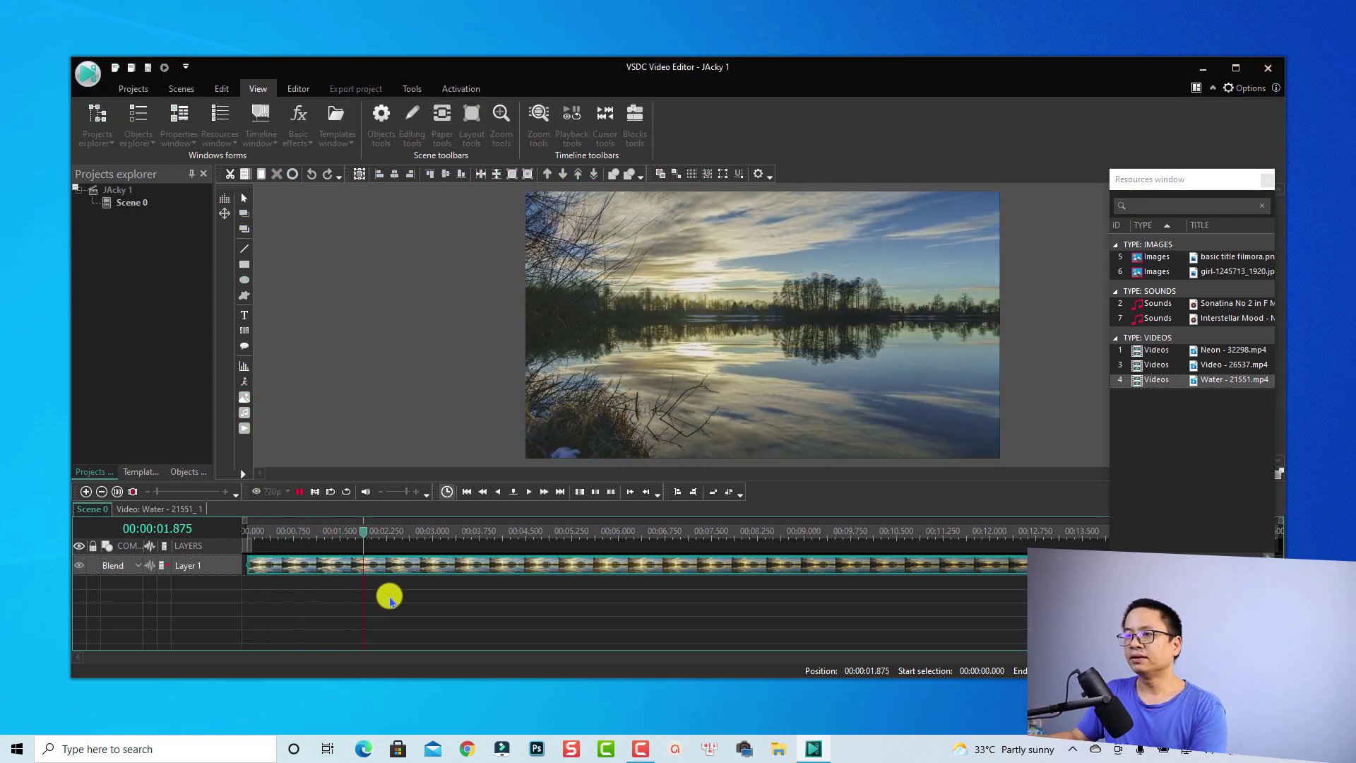
key(space)
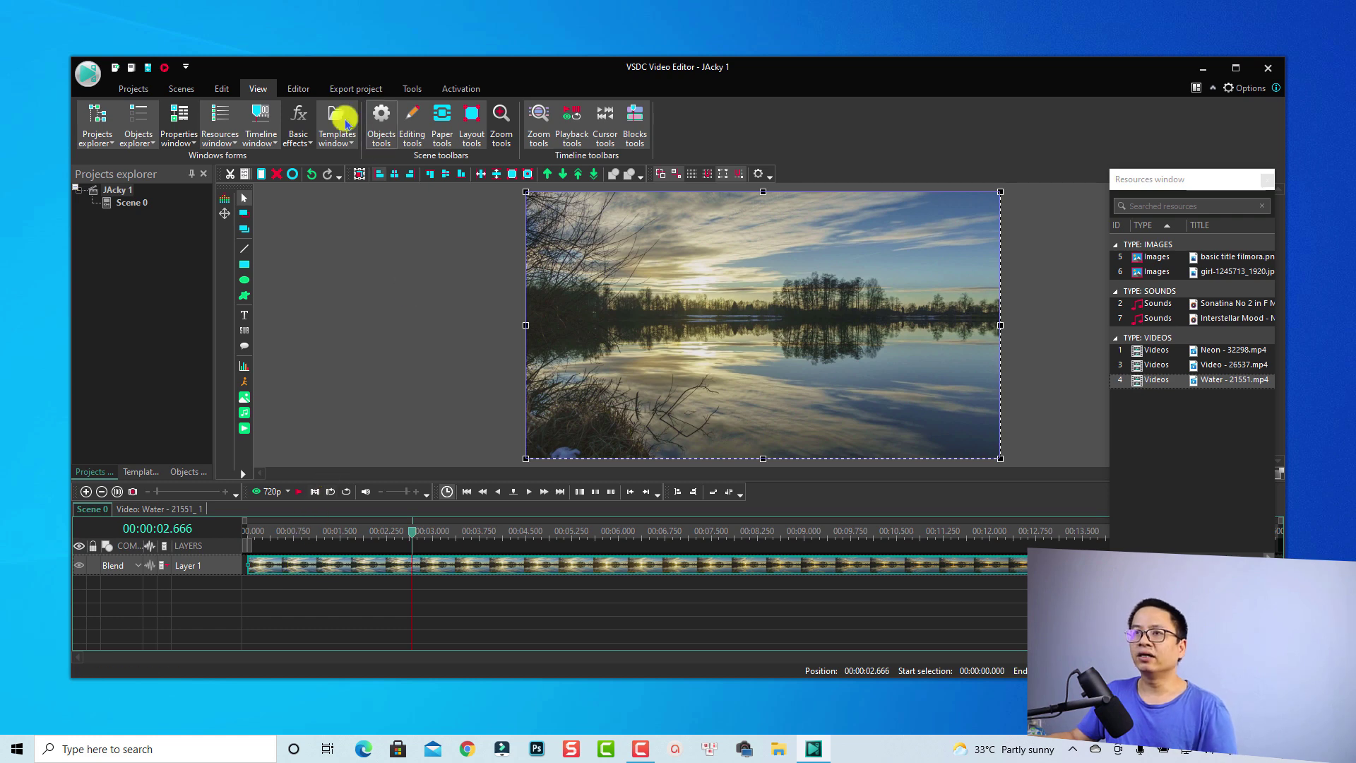
click(297, 89)
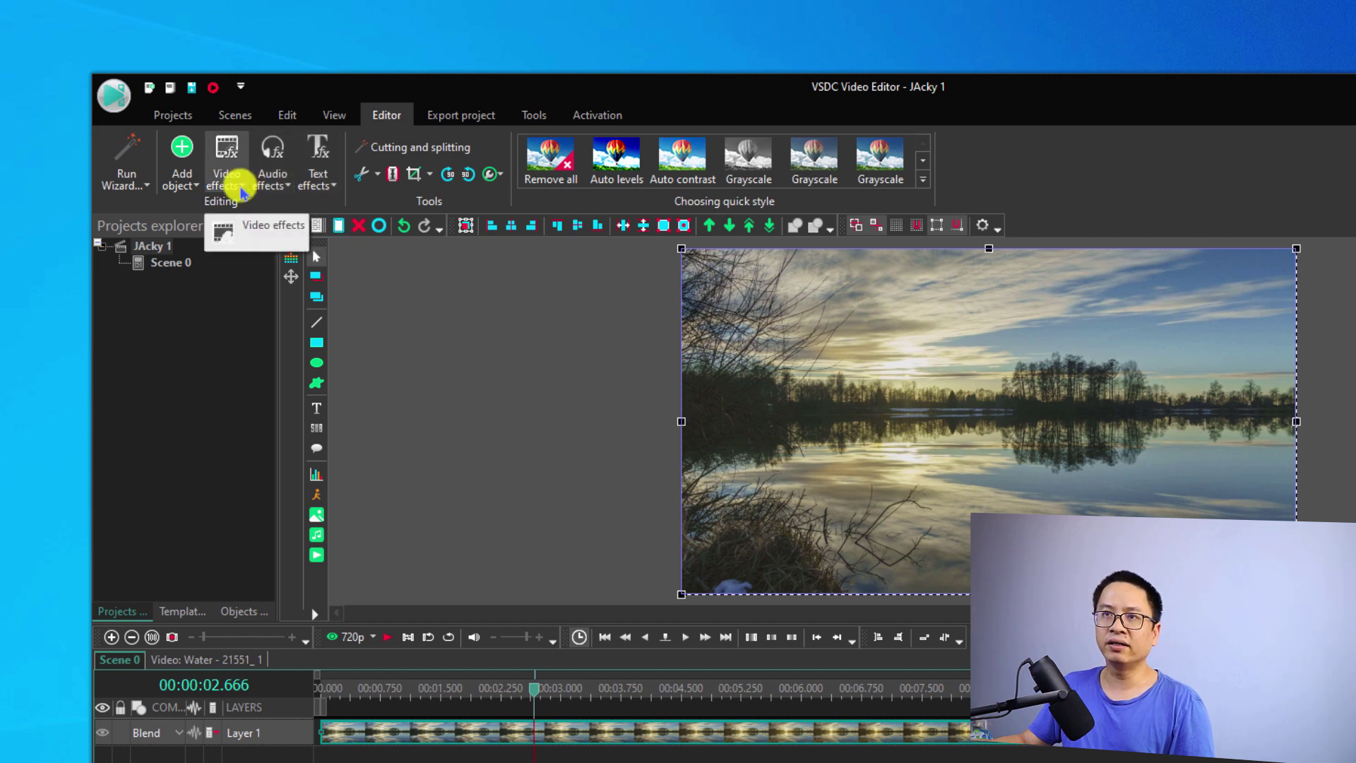
Step: Apply a Transparency Fade In effect to the lake clip and confirm its position settings
click(241, 191)
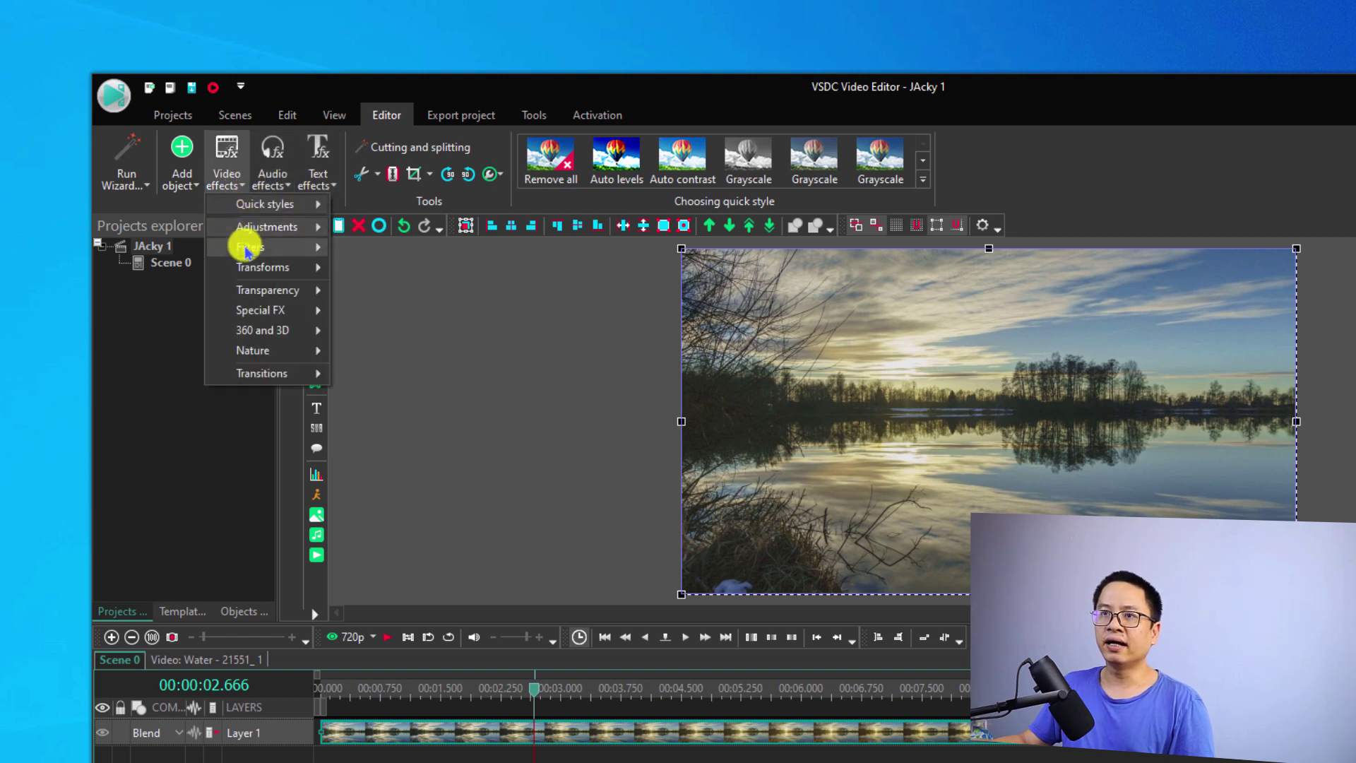
mouse_move(250, 297)
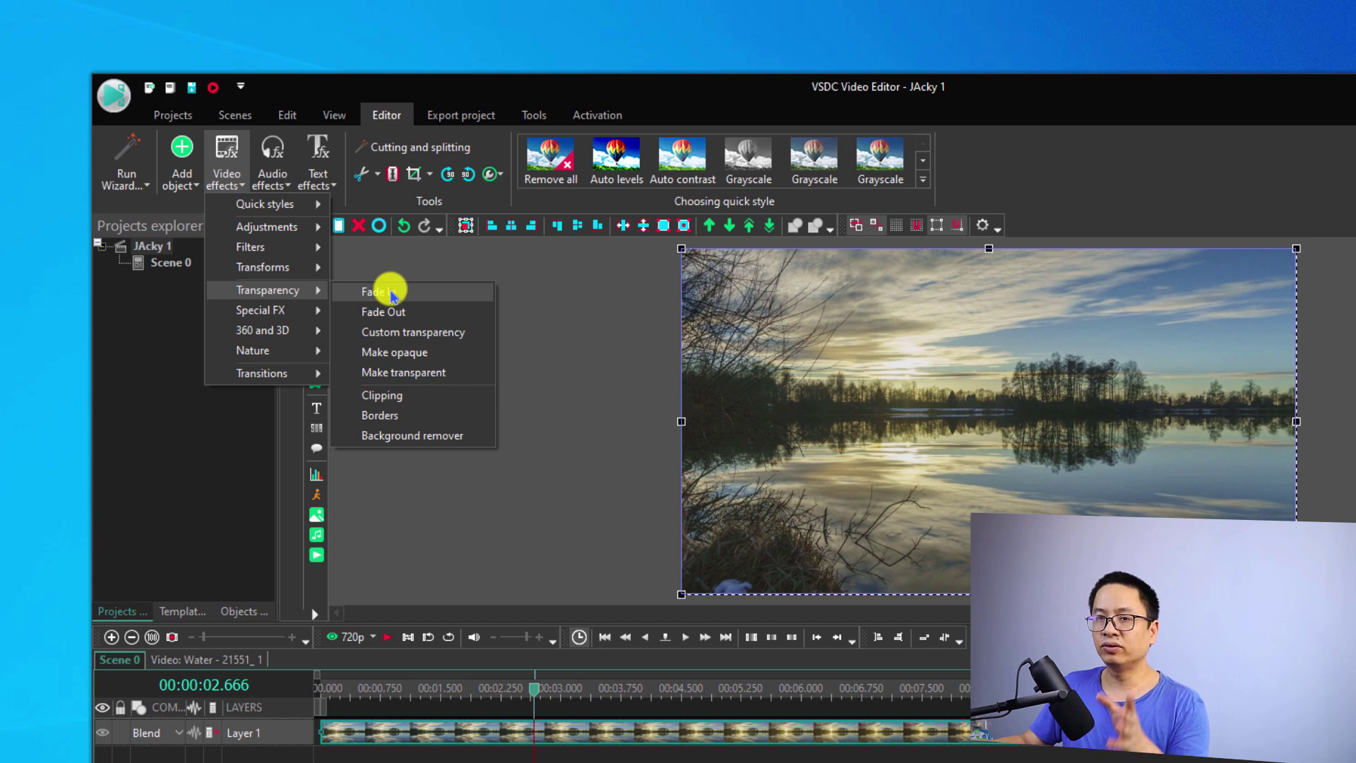
click(390, 295)
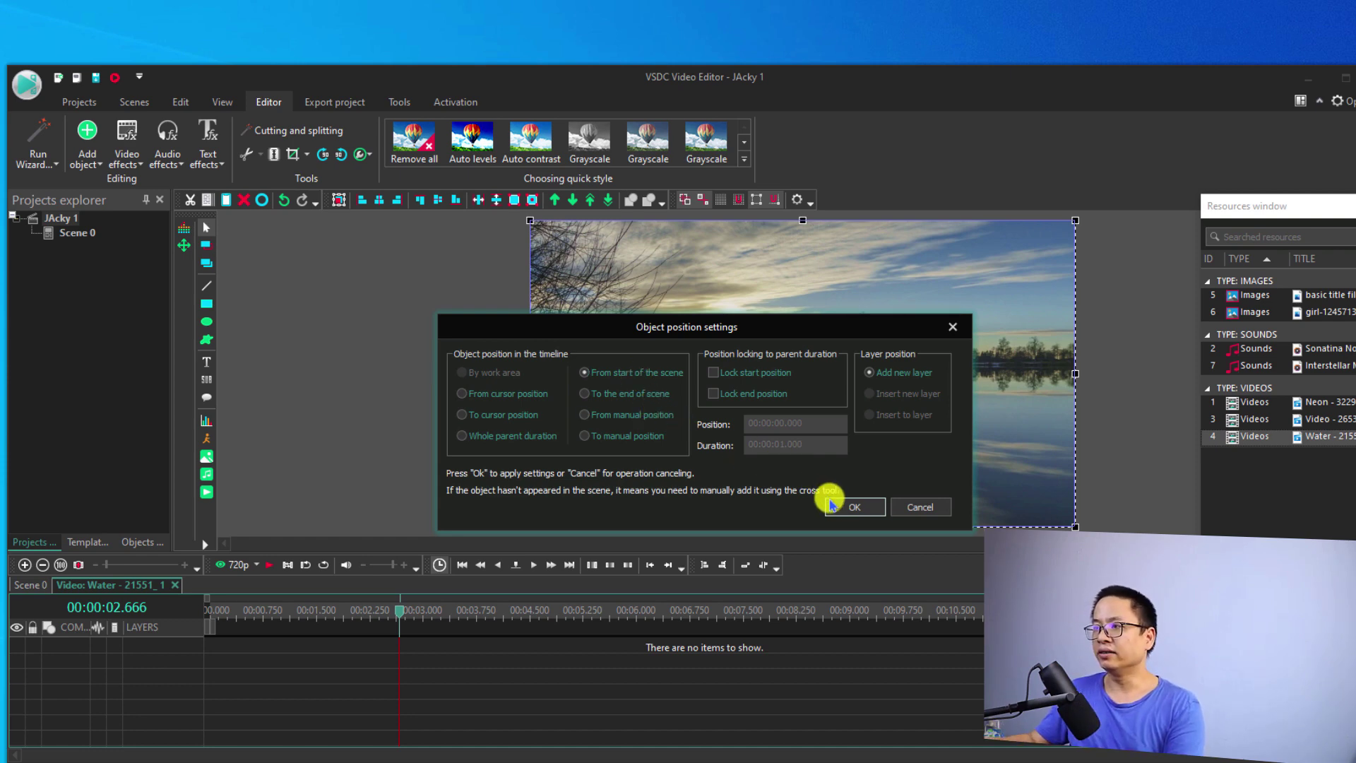
click(854, 507)
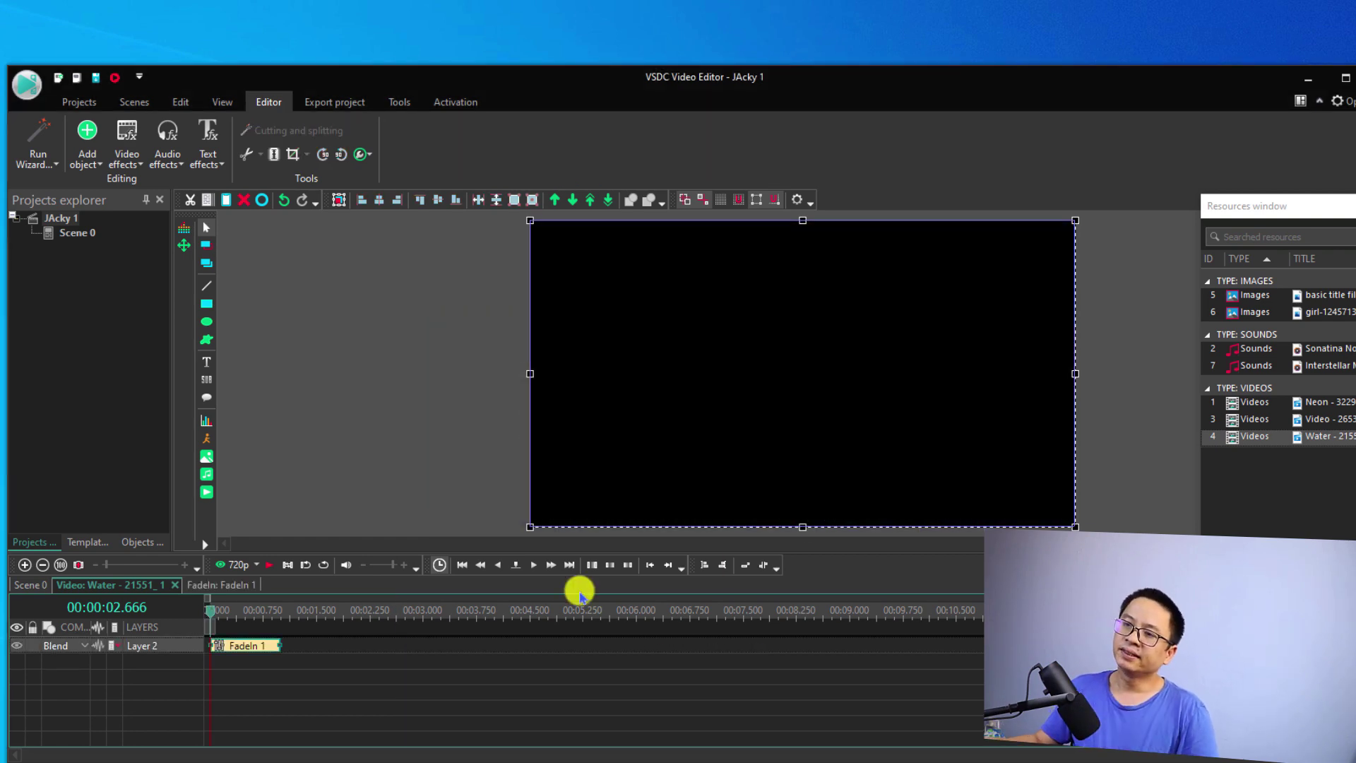
Step: Try different lengths for the FadeIn 1 block, leaving it a fraction of a second long
mouse_move(263, 654)
mouse_down()
mouse_move(226, 650)
mouse_move(261, 645)
mouse_up()
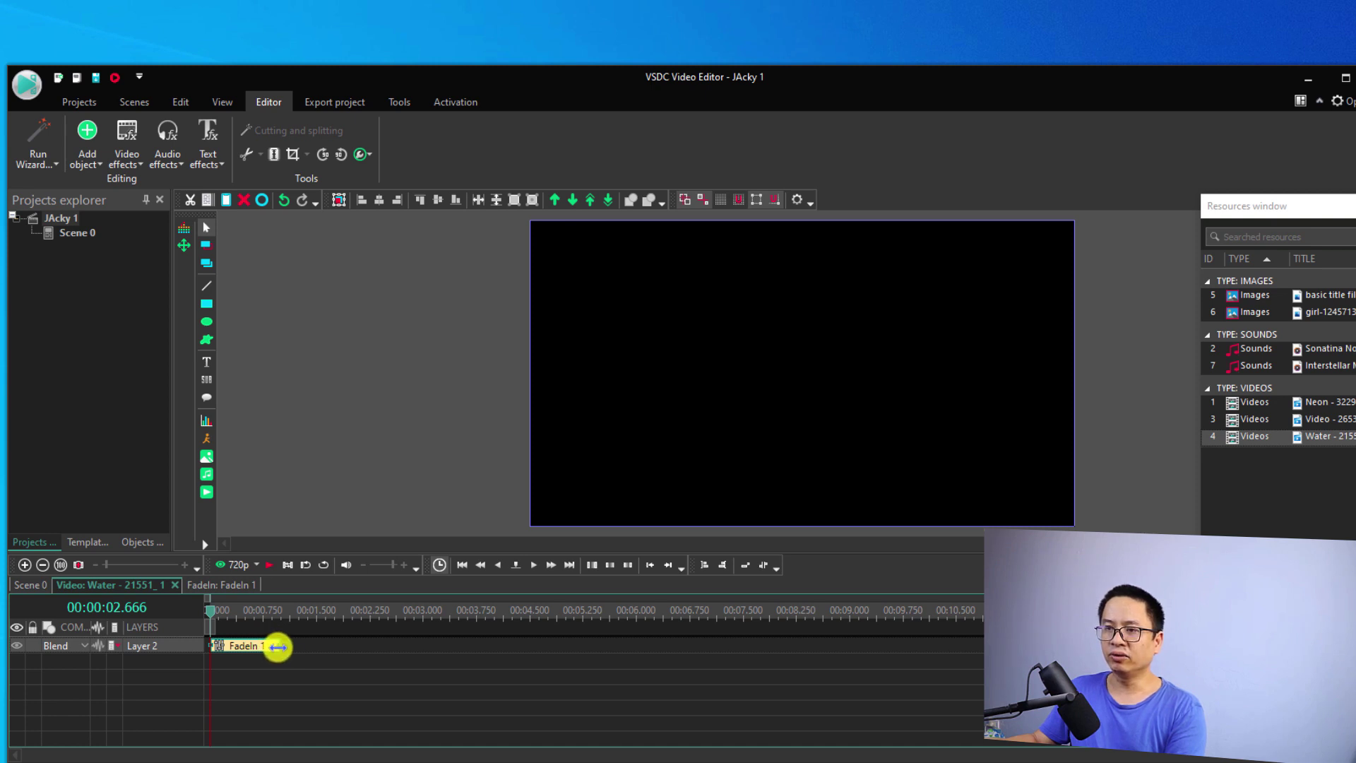
drag(260, 647, 475, 649)
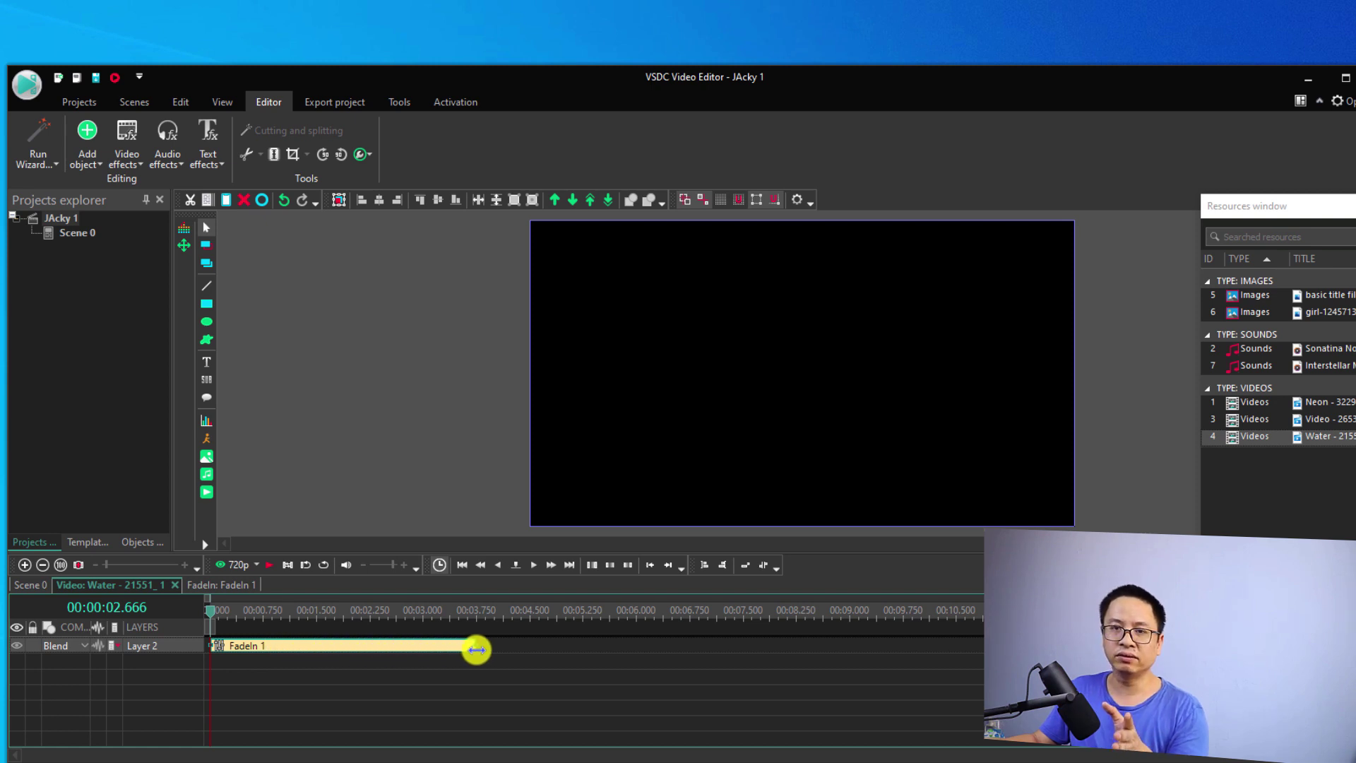
drag(474, 649, 241, 650)
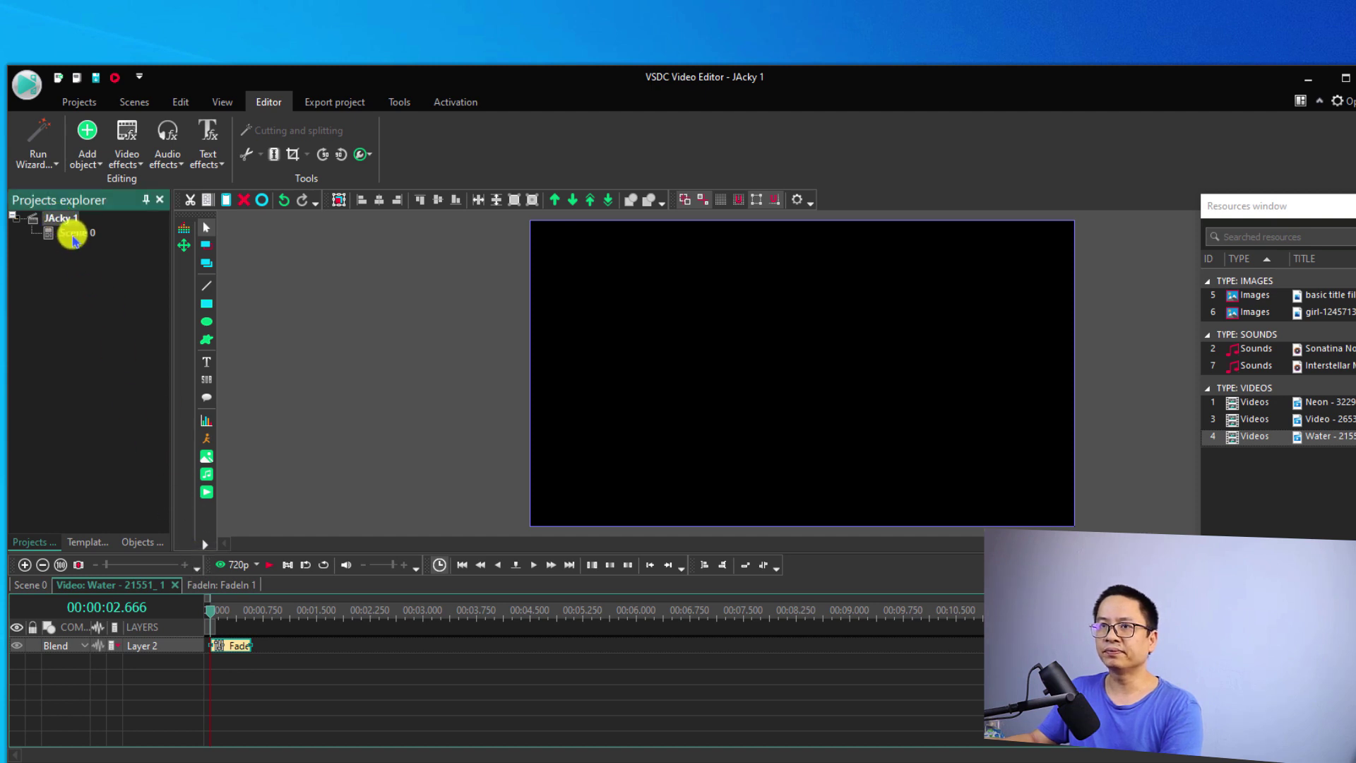
double_click(71, 232)
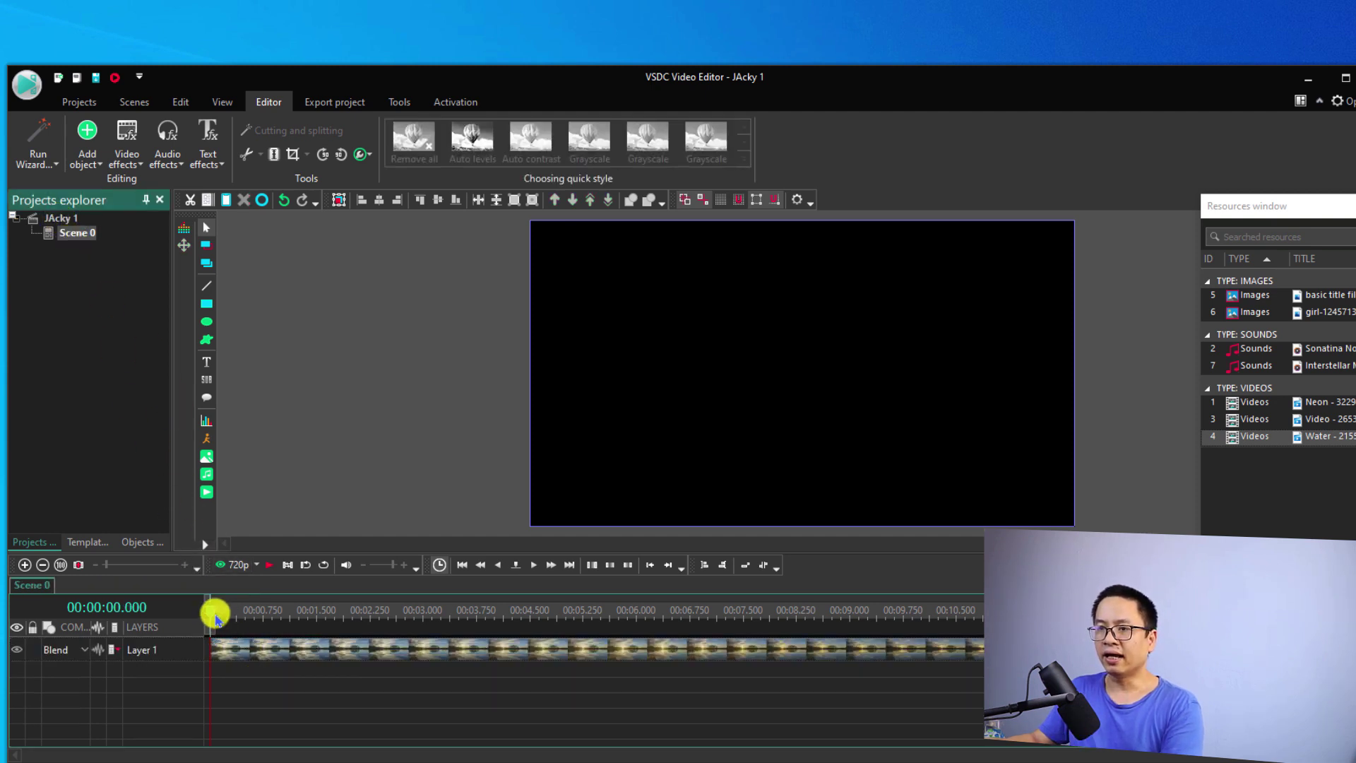
Step: Play Scene 0 to preview the current short fade-in
click(208, 618)
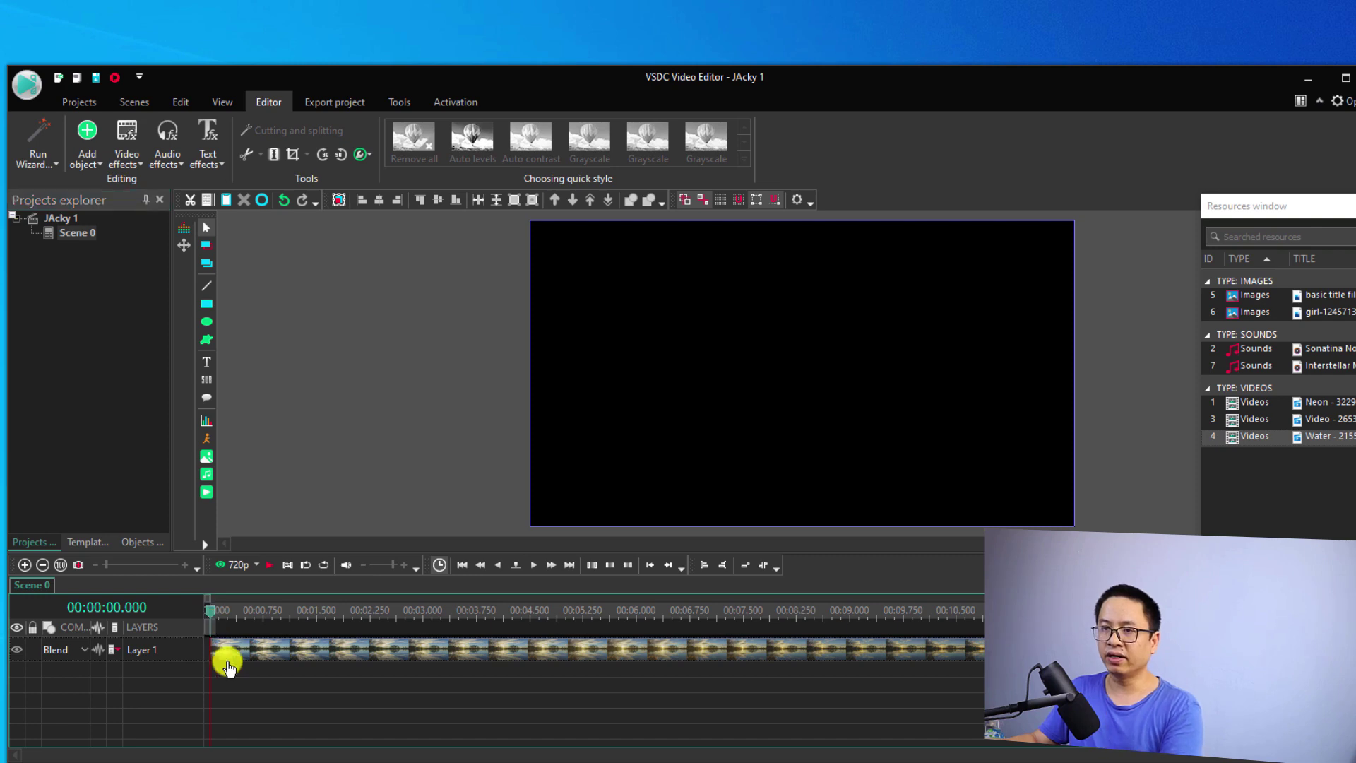
key(space)
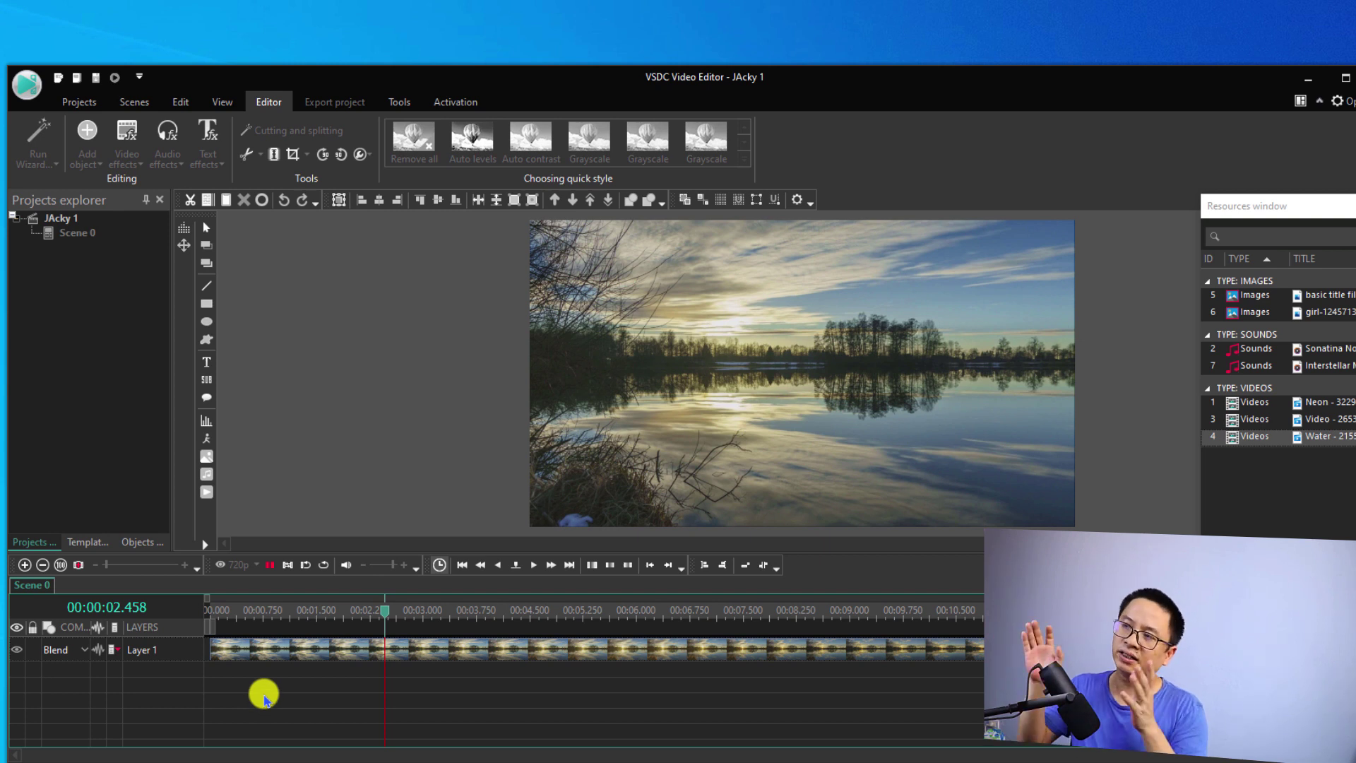
click(264, 698)
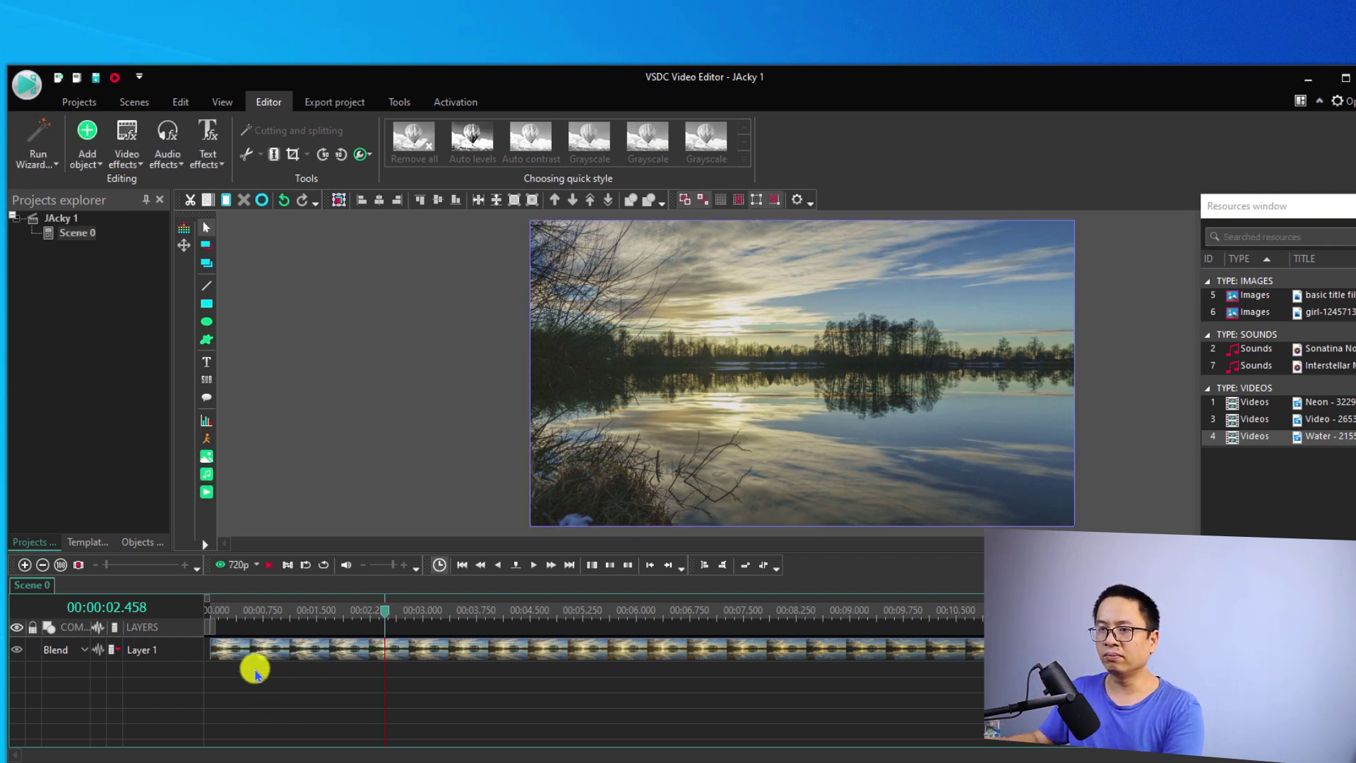
Step: Stretch FadeIn 1 to about 00:00:02.250 and replay the slower fade-in
double_click(248, 647)
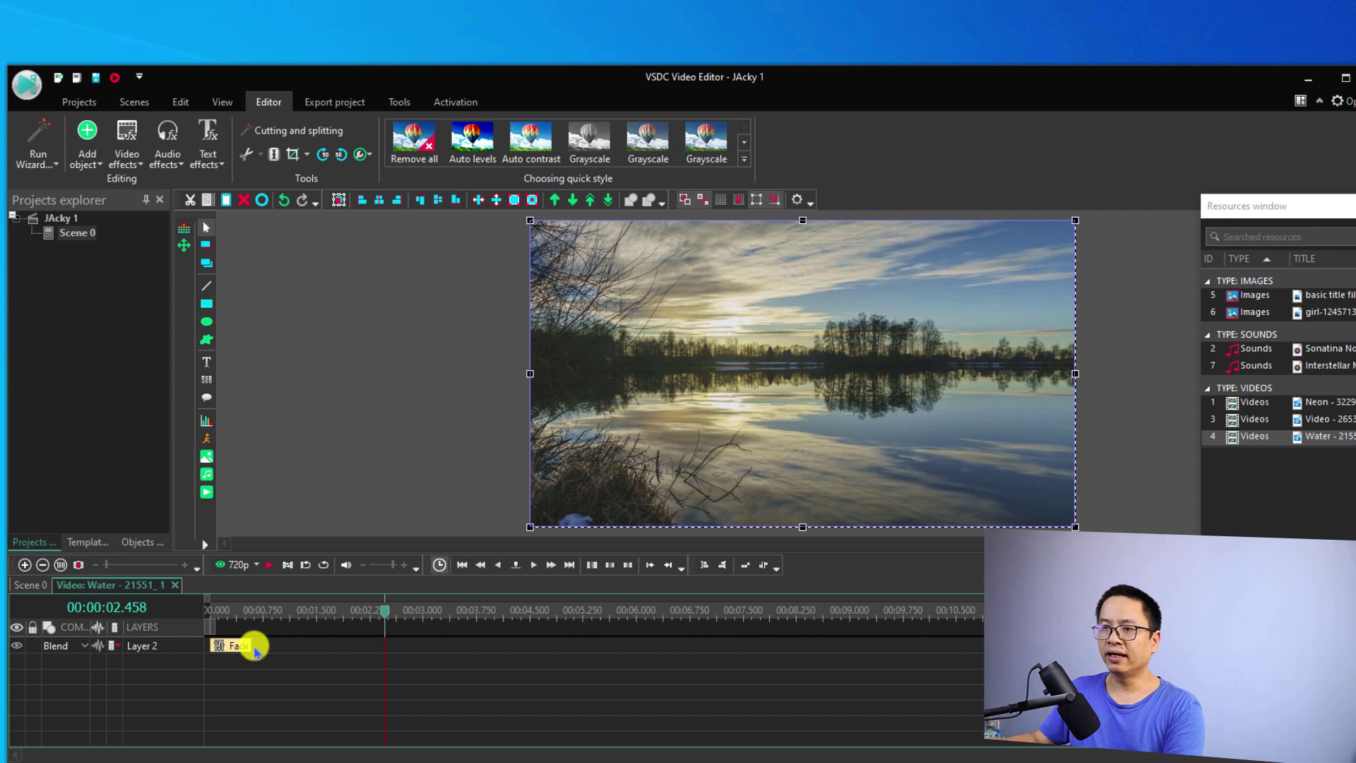
drag(250, 647, 428, 649)
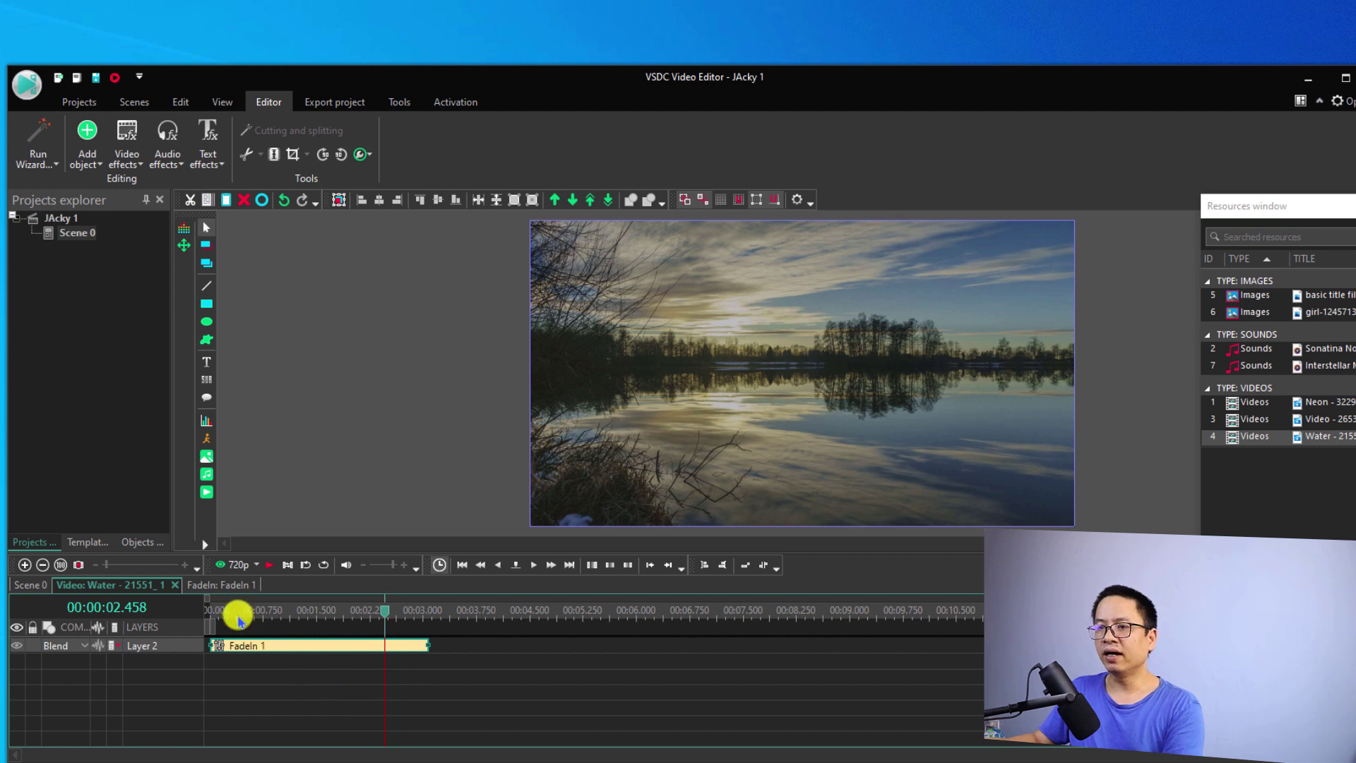
click(221, 615)
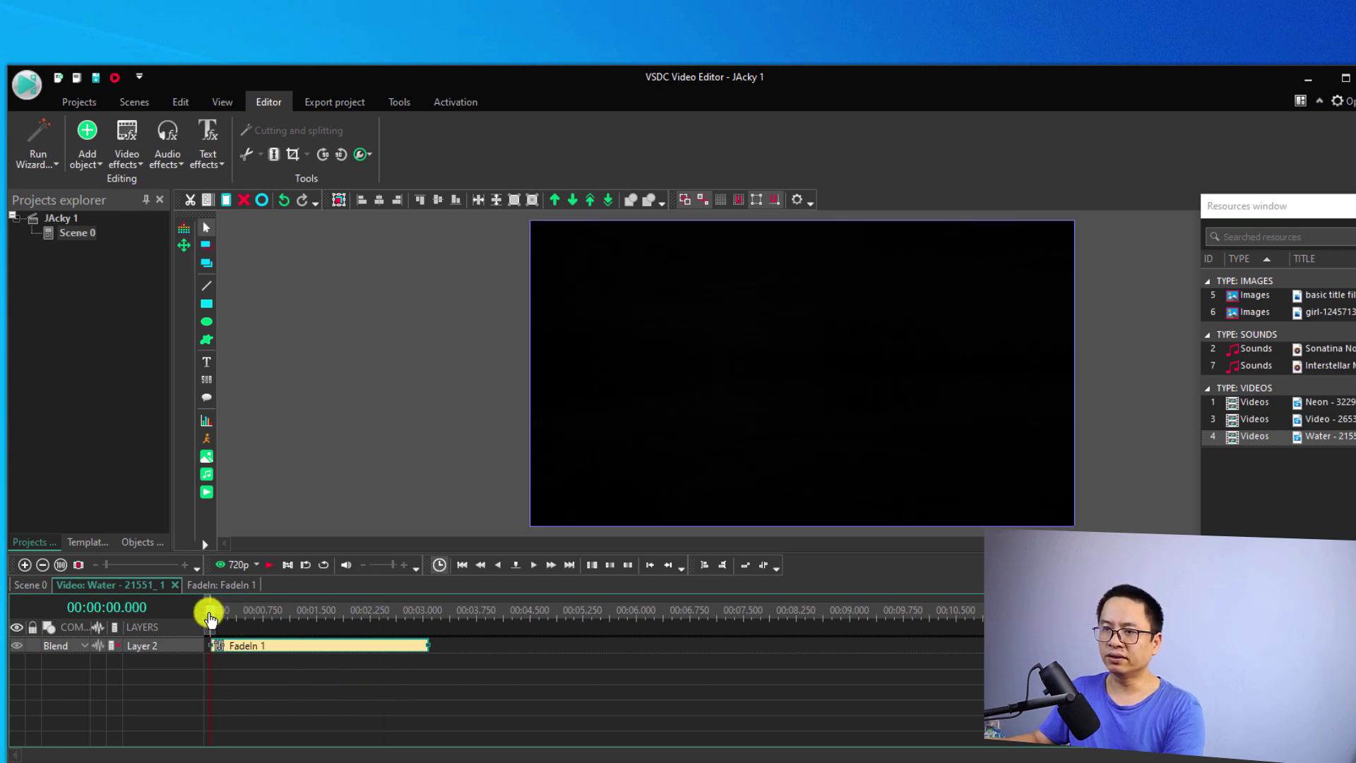
key(space)
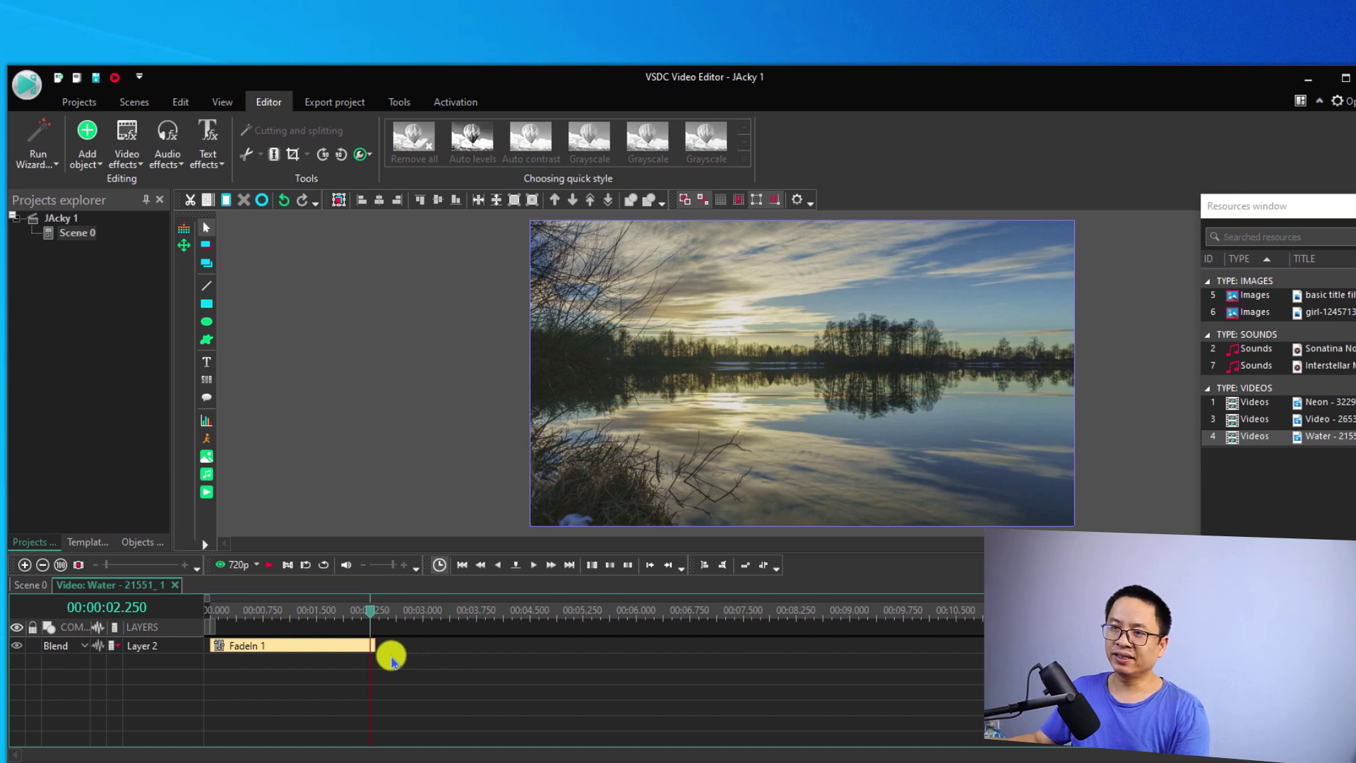
click(304, 644)
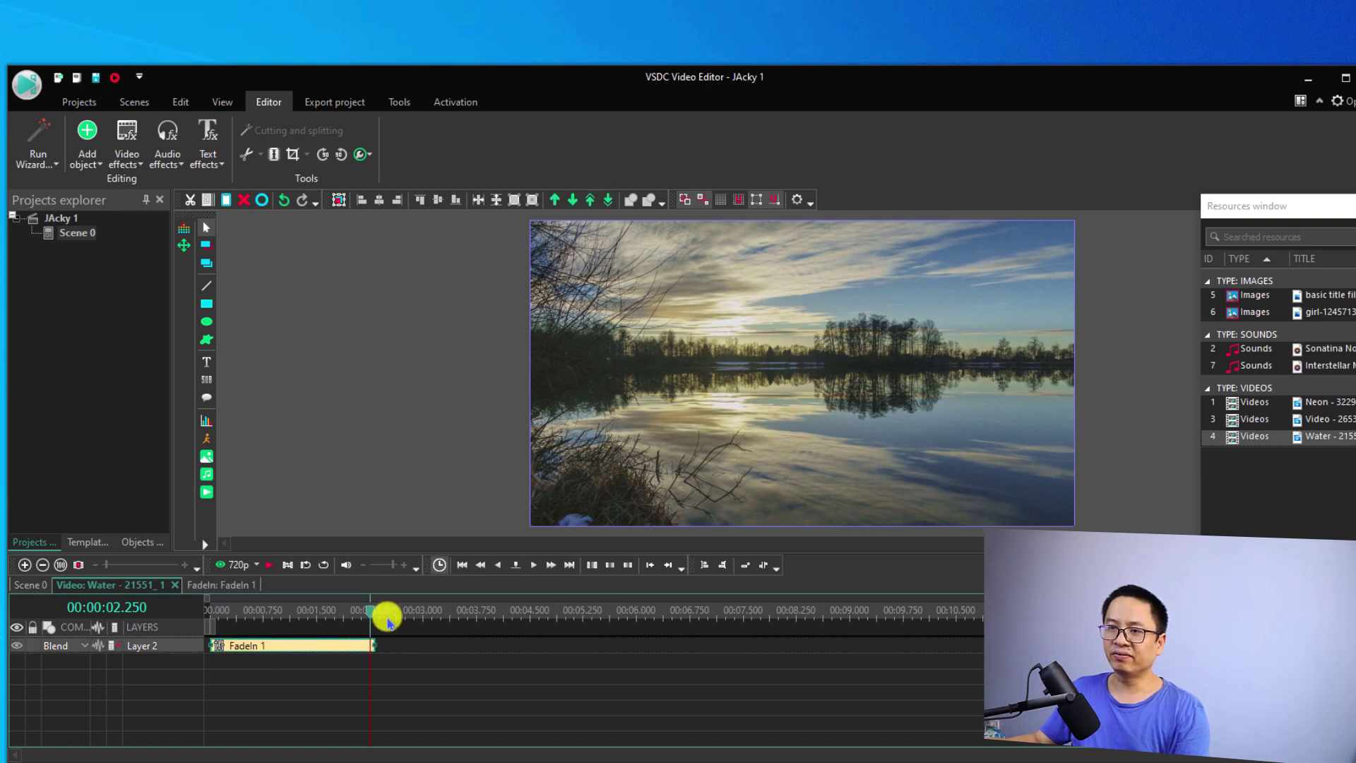
Step: Insert a Transparency Fade Out into the same layer right after FadeIn 1
right_click(320, 647)
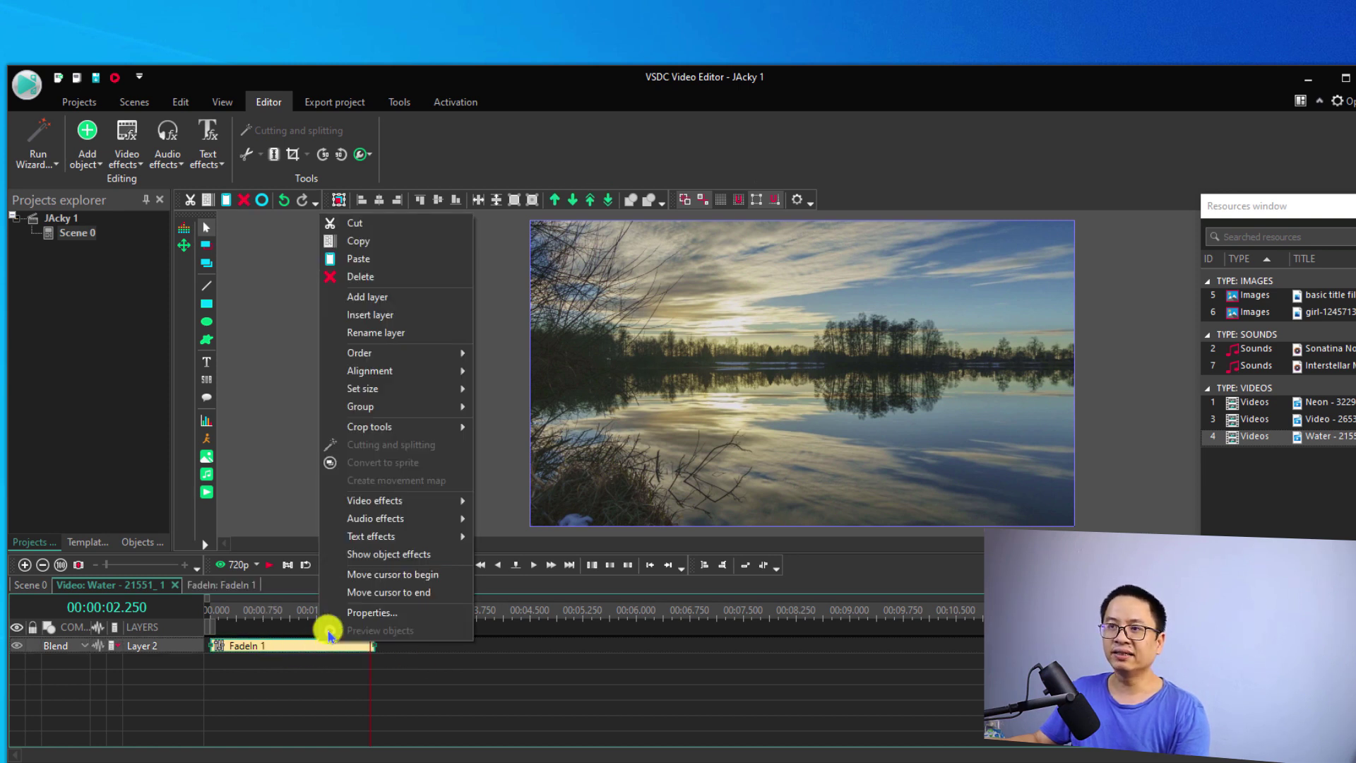
mouse_move(375, 503)
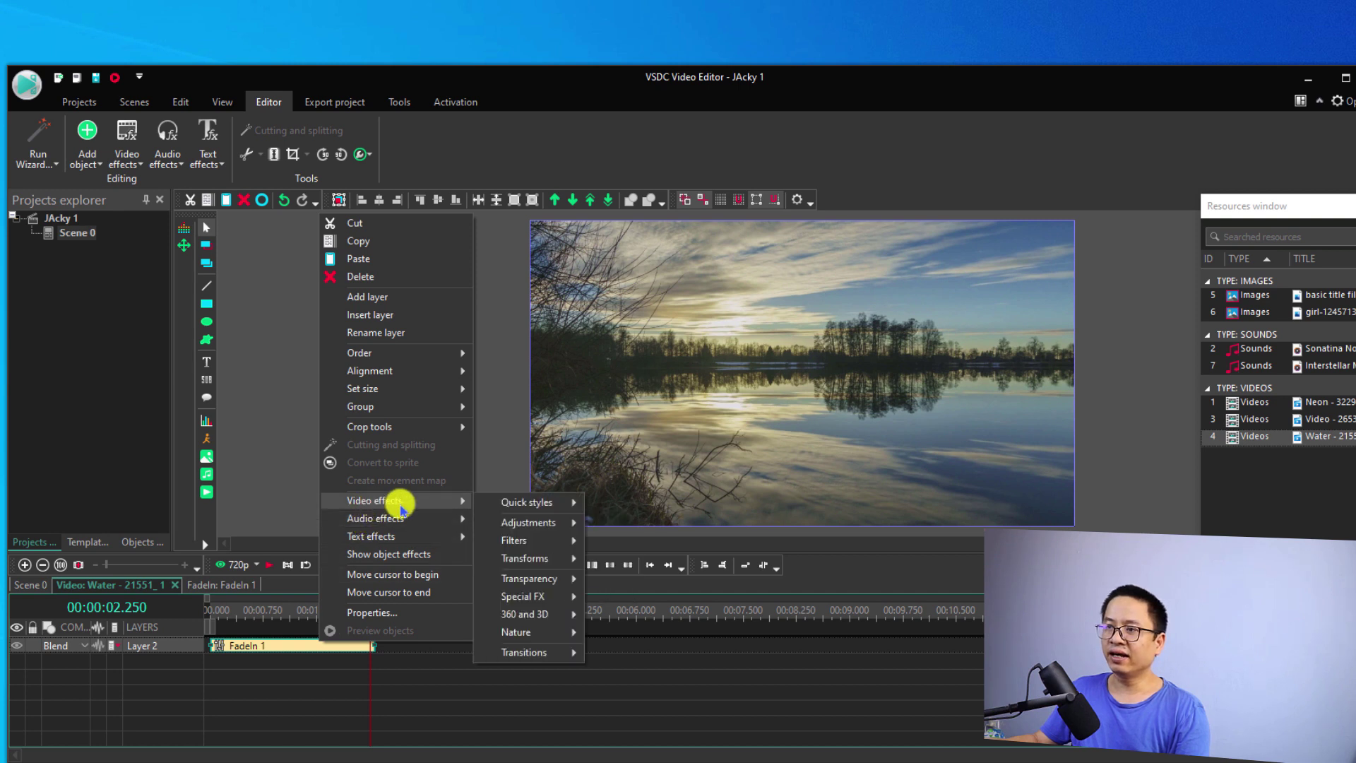
mouse_move(535, 580)
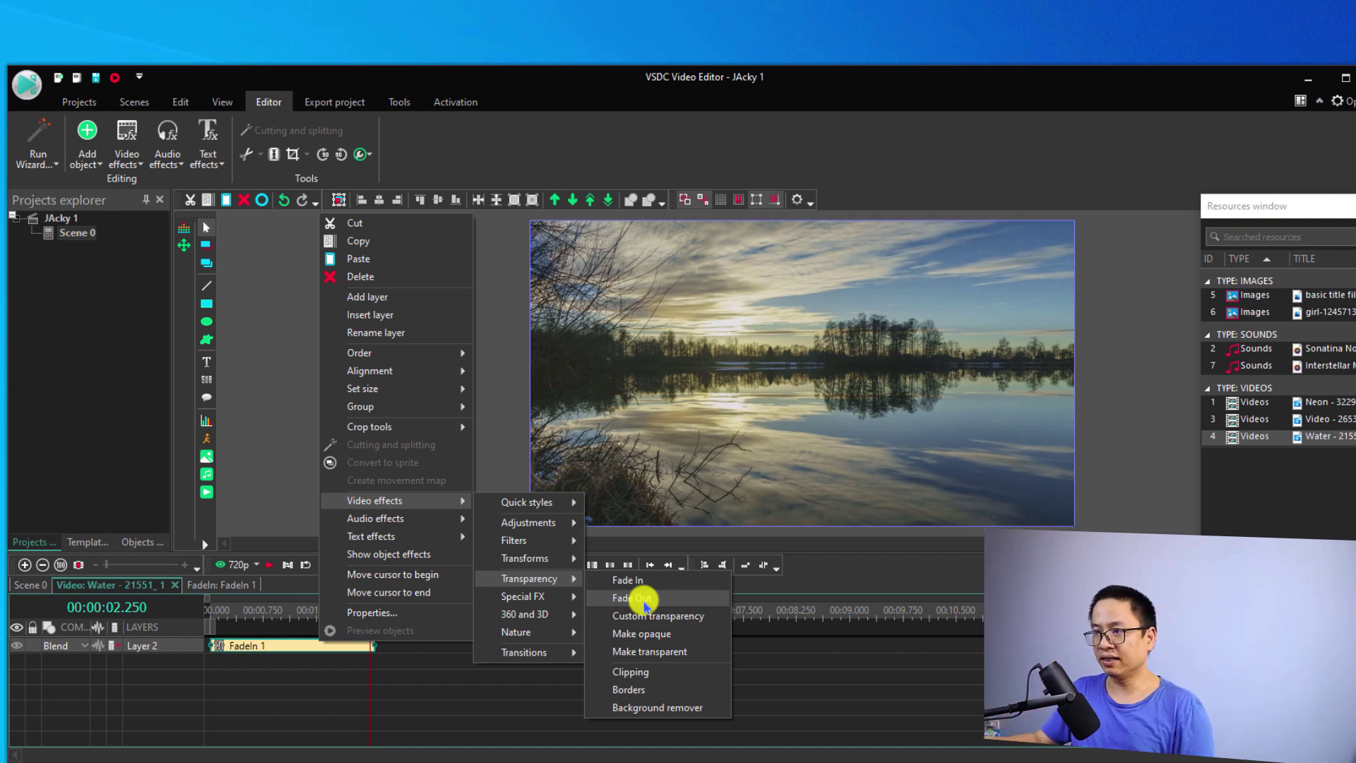
click(645, 606)
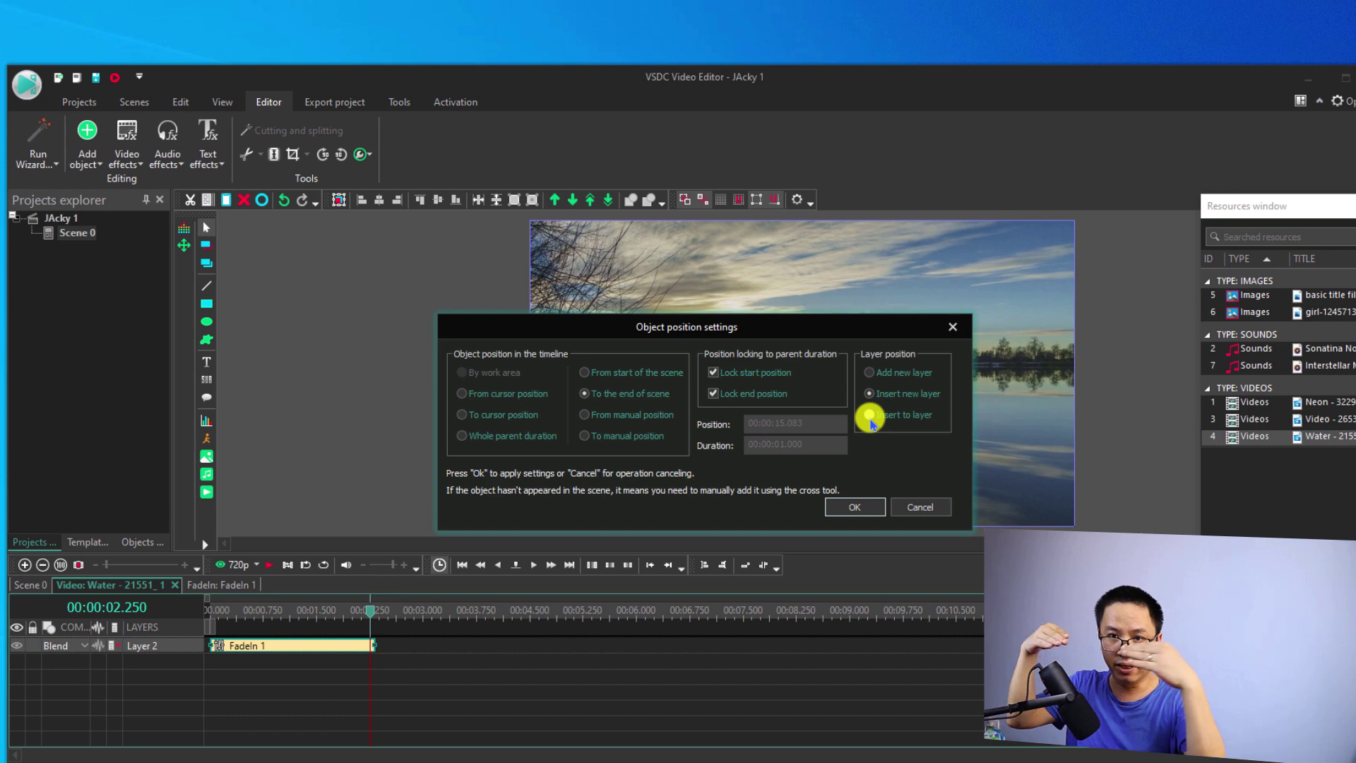
click(870, 419)
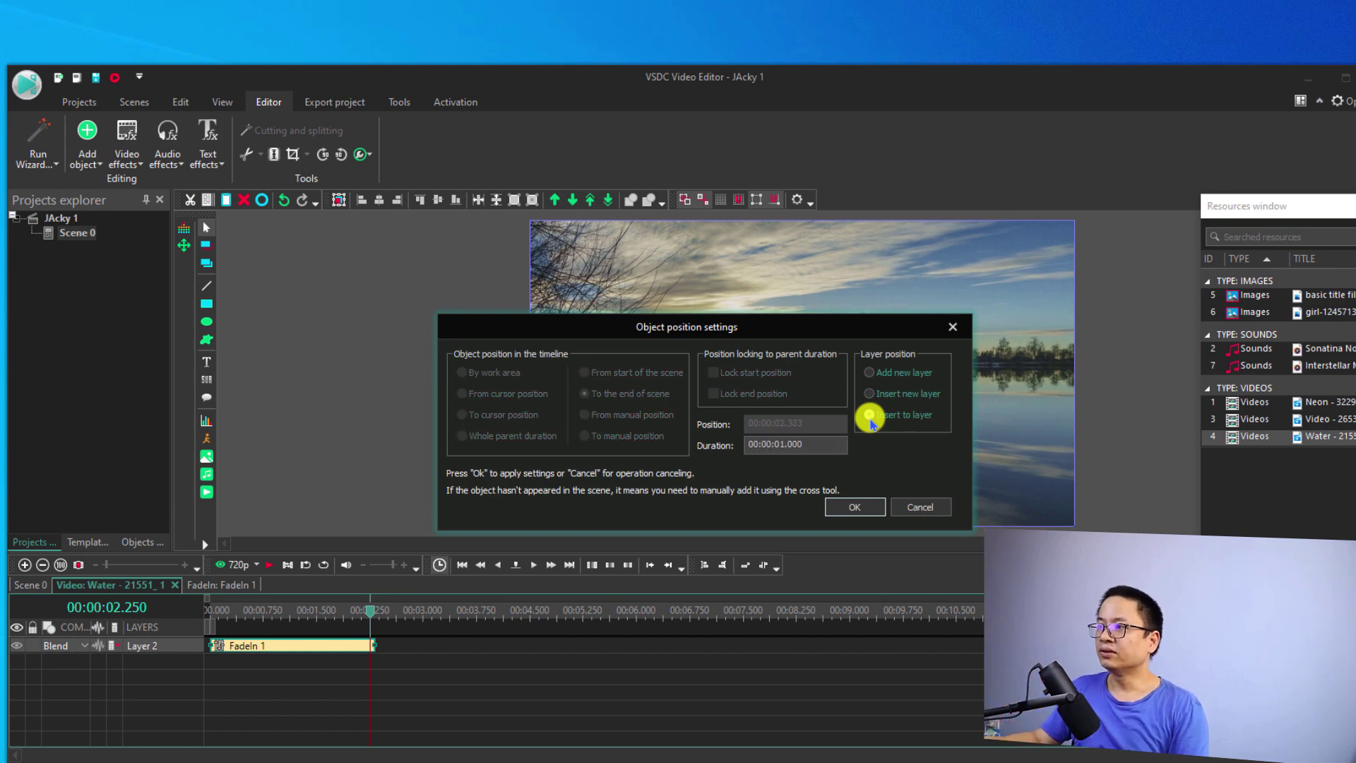
click(856, 506)
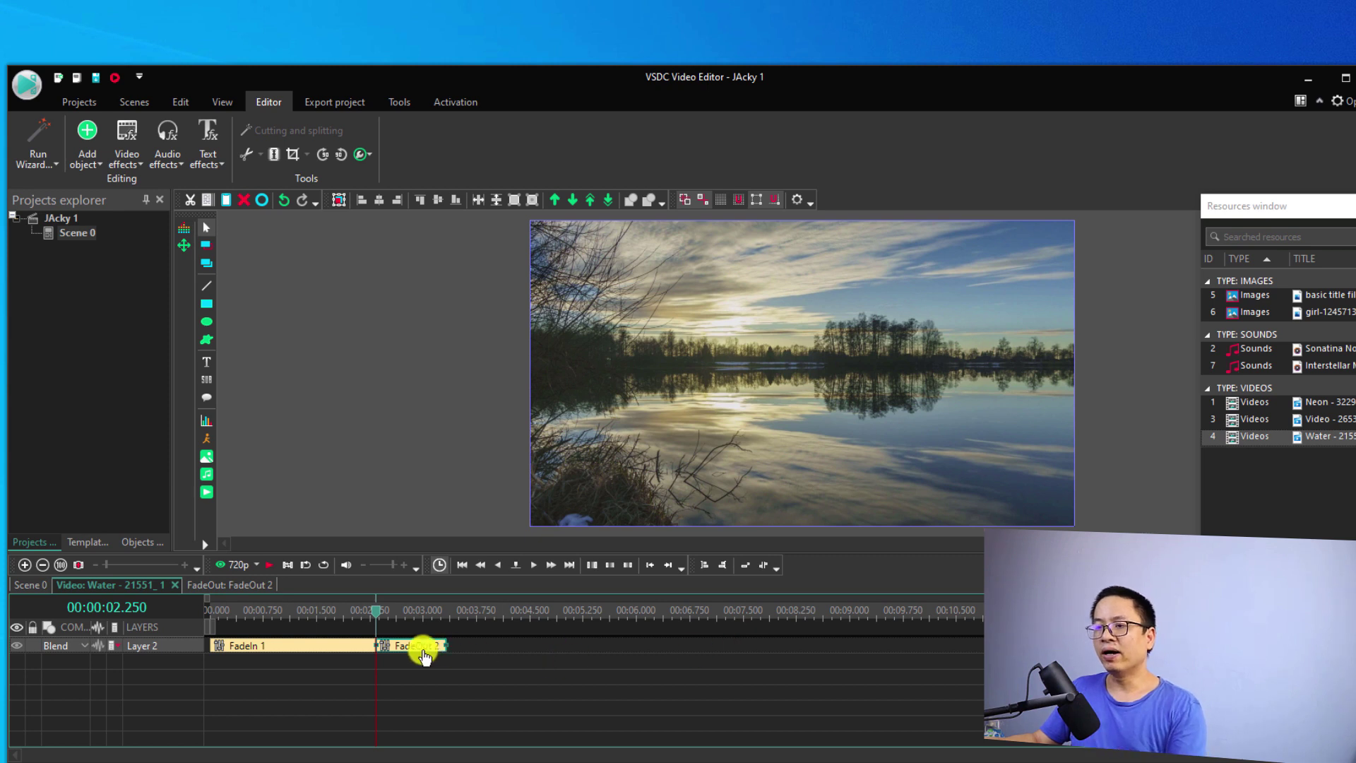
Step: Move FadeOut 2 to end at 00:00:15.083 and preview the fade to black
click(416, 655)
drag(422, 653, 1177, 646)
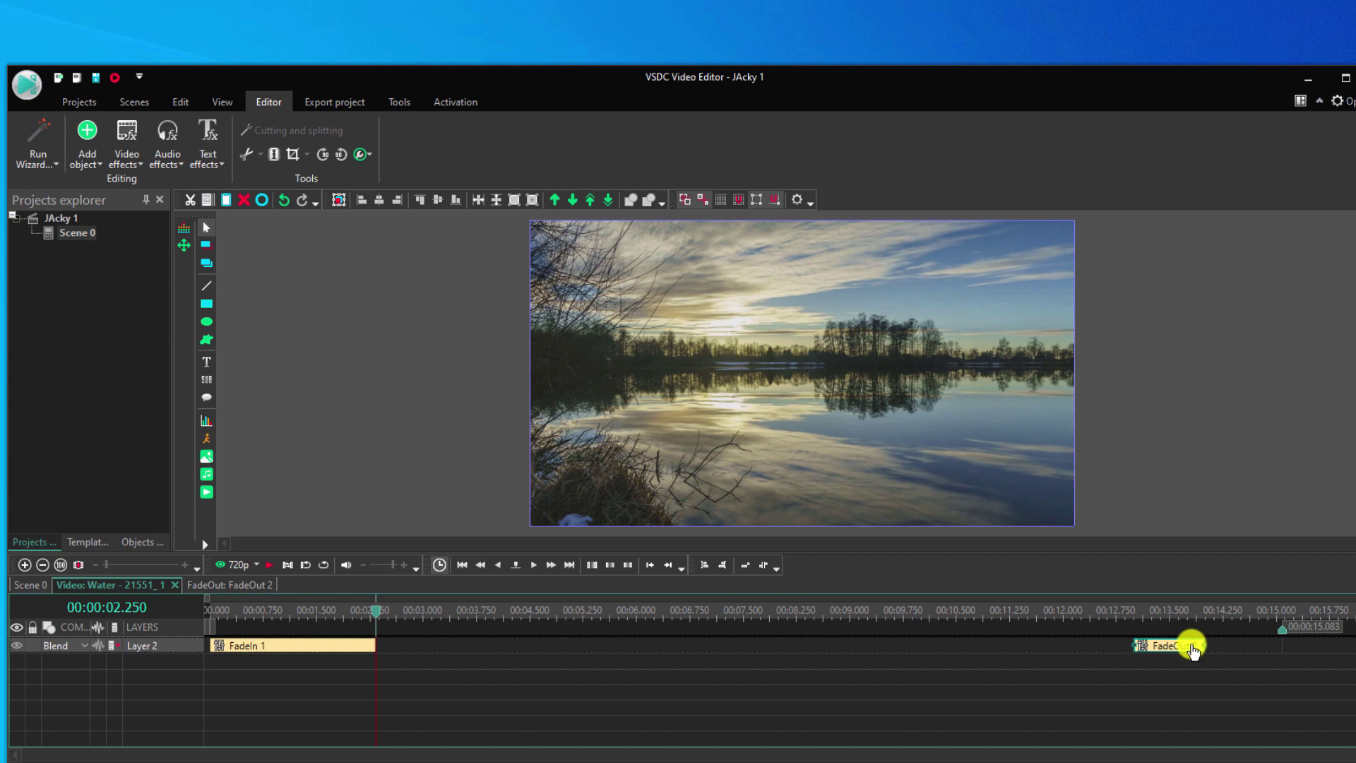
drag(1170, 650, 1142, 657)
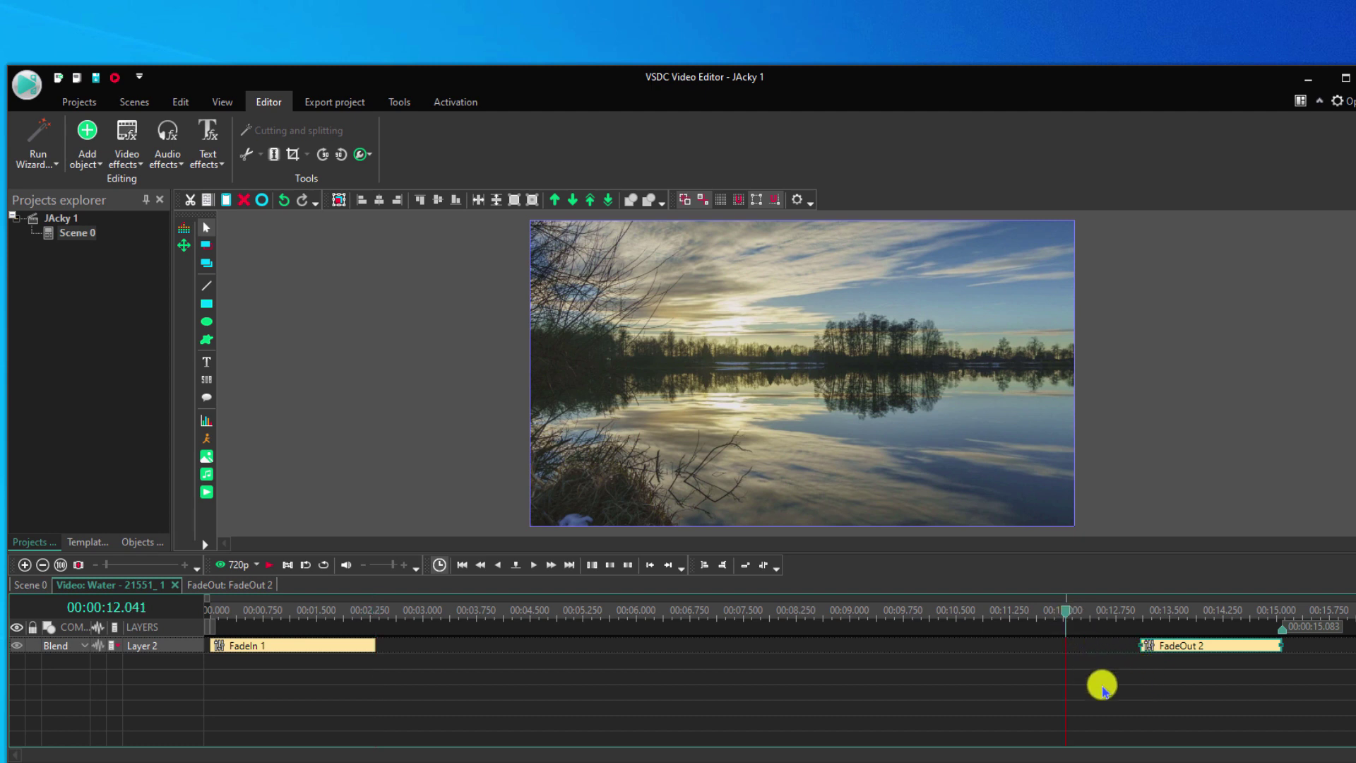
key(space)
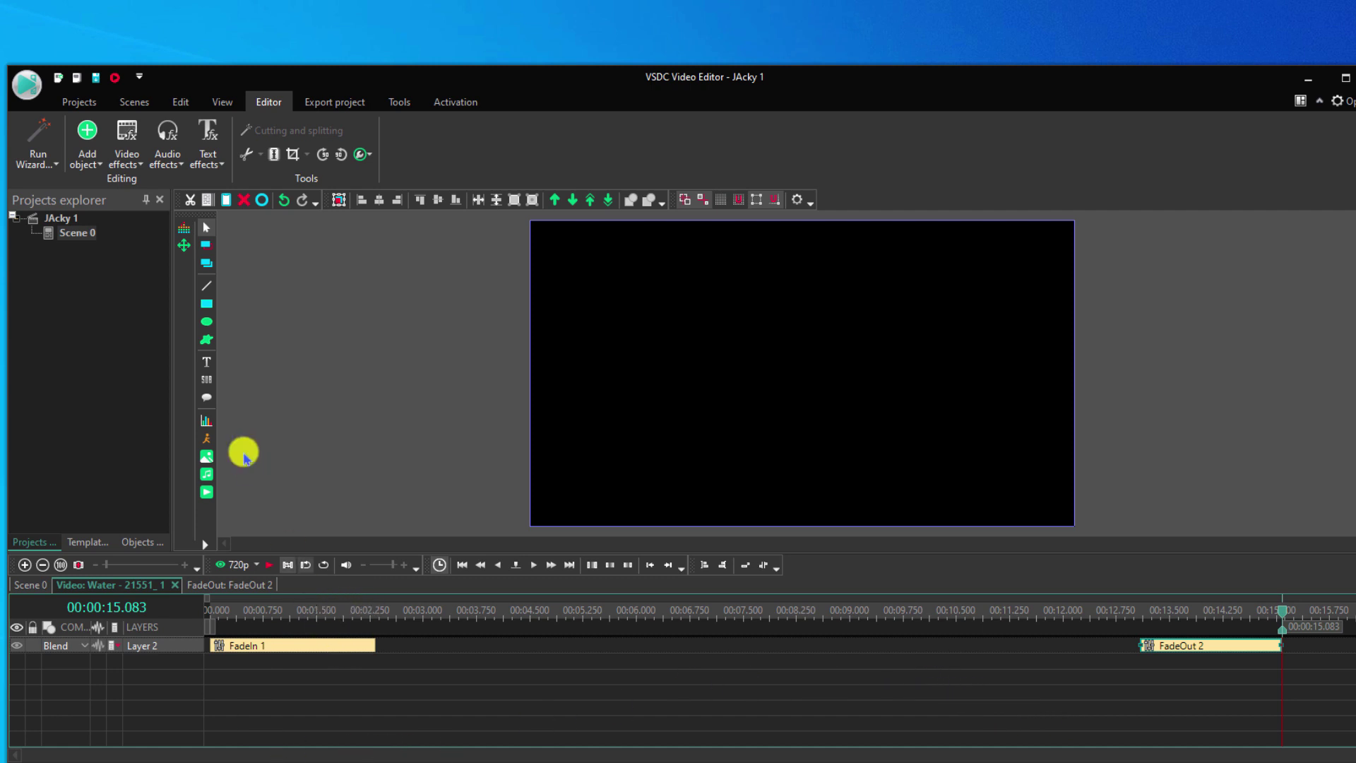
Step: Rewind the Scene 0 playhead to 00:00:00.000 and play the full faded lake clip
click(58, 225)
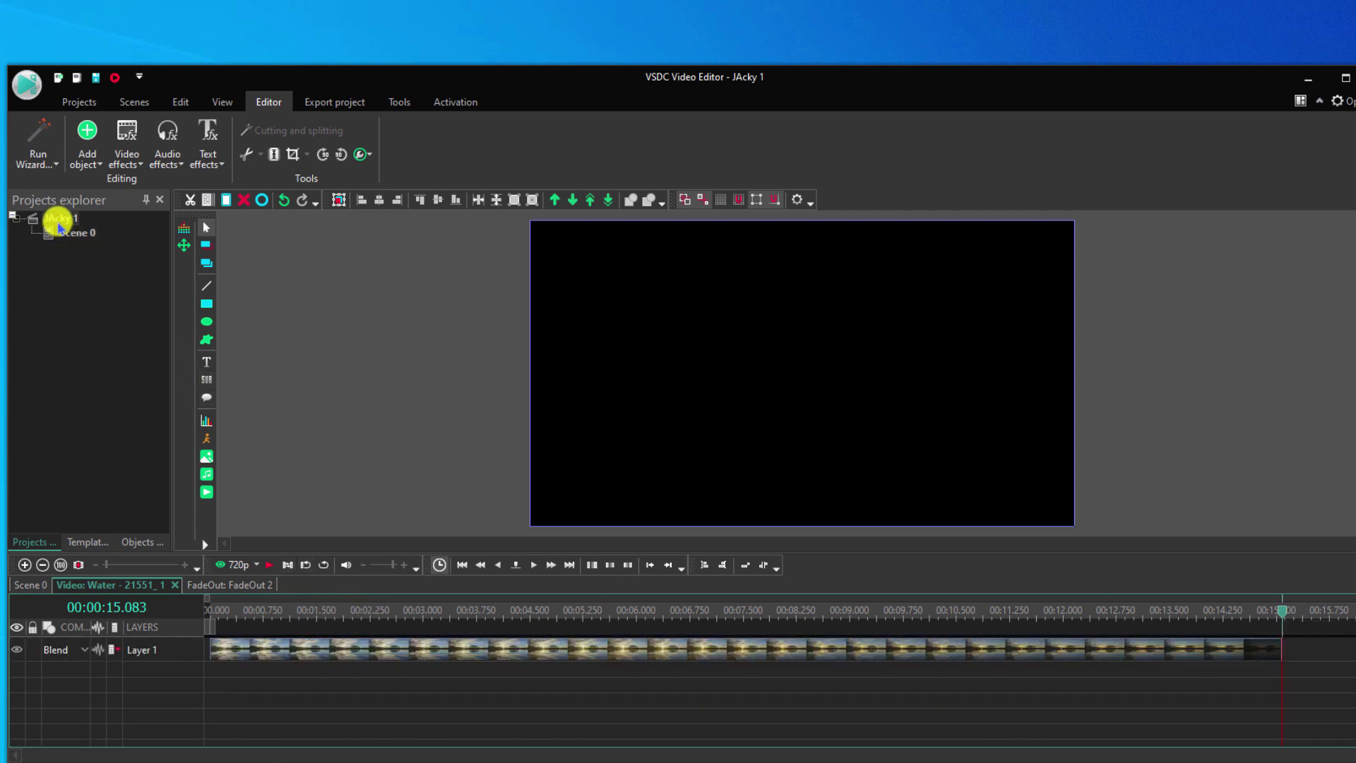
click(237, 618)
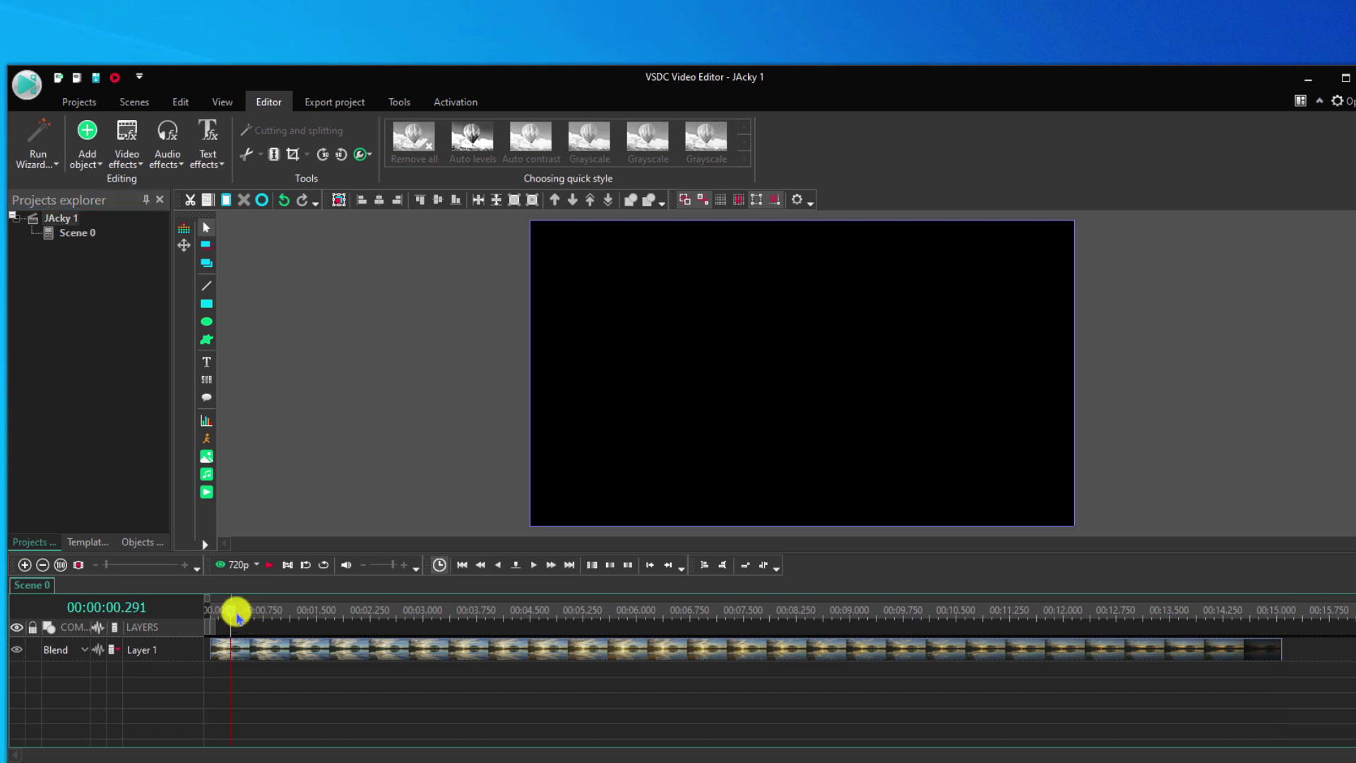
drag(233, 612, 203, 612)
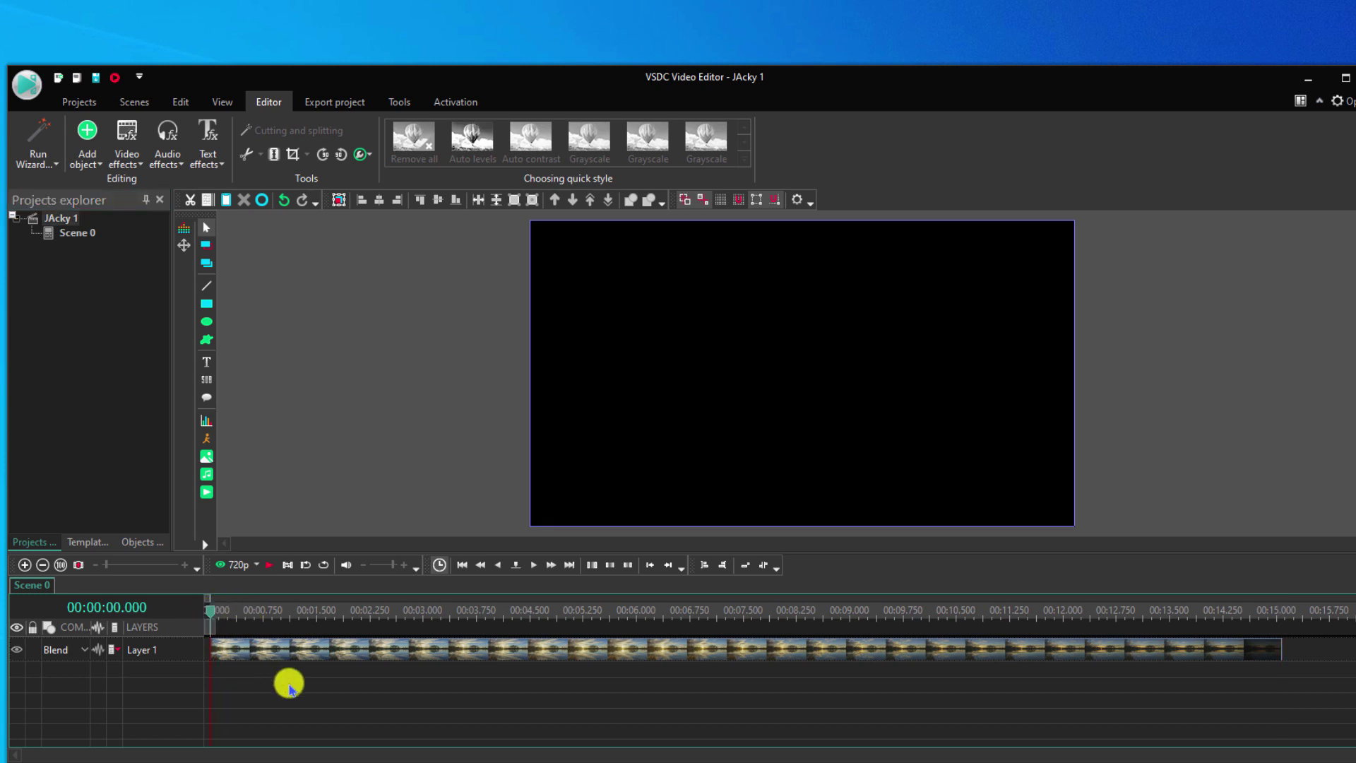
key(space)
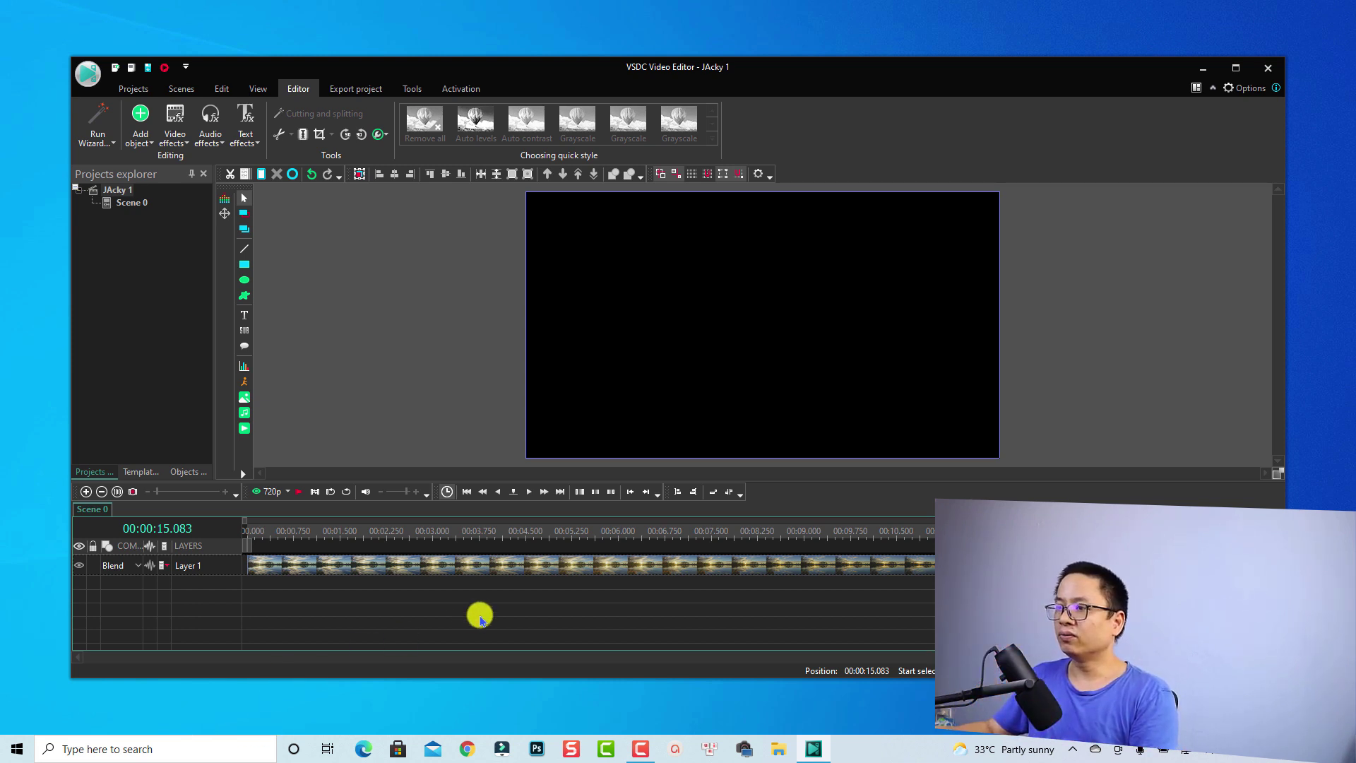
Step: Drag the Sonatina No 2 in F Major Rondo music from Resources onto the timeline
click(506, 570)
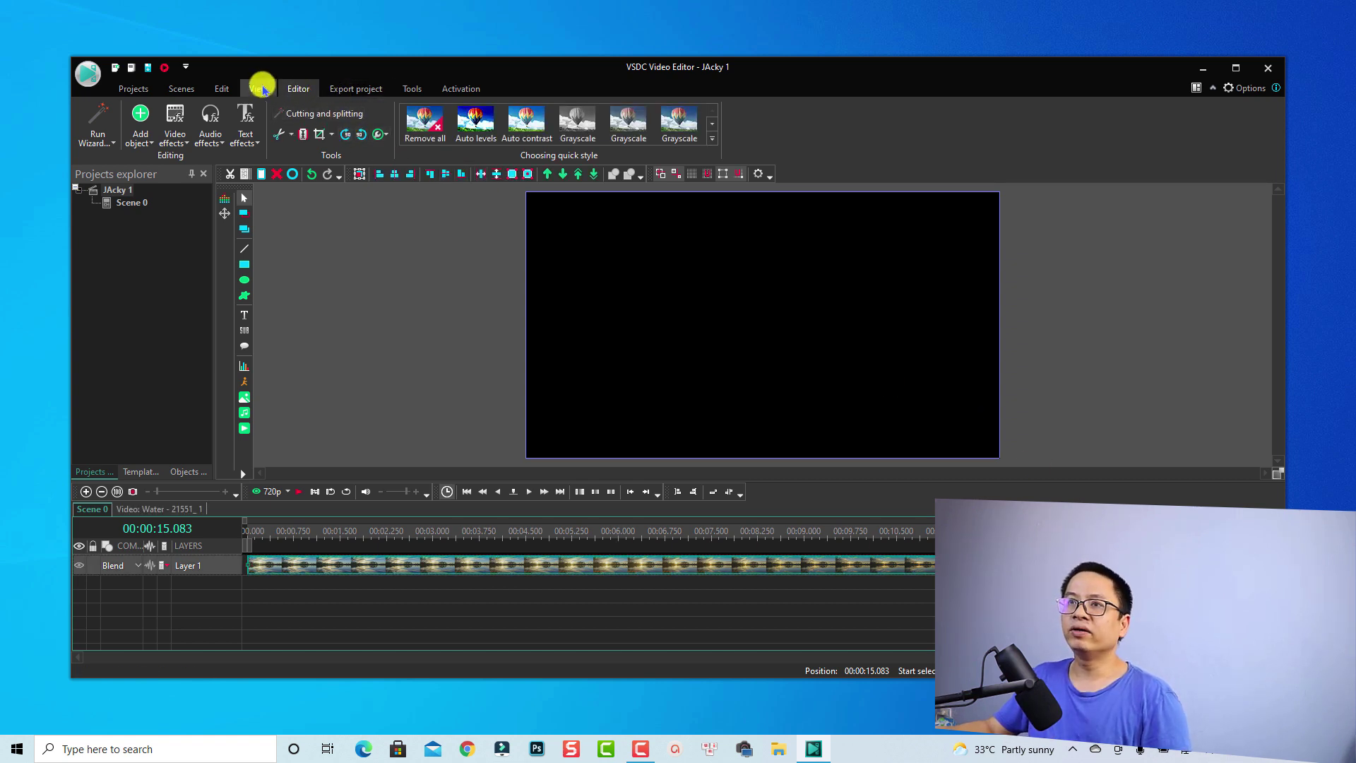
click(260, 88)
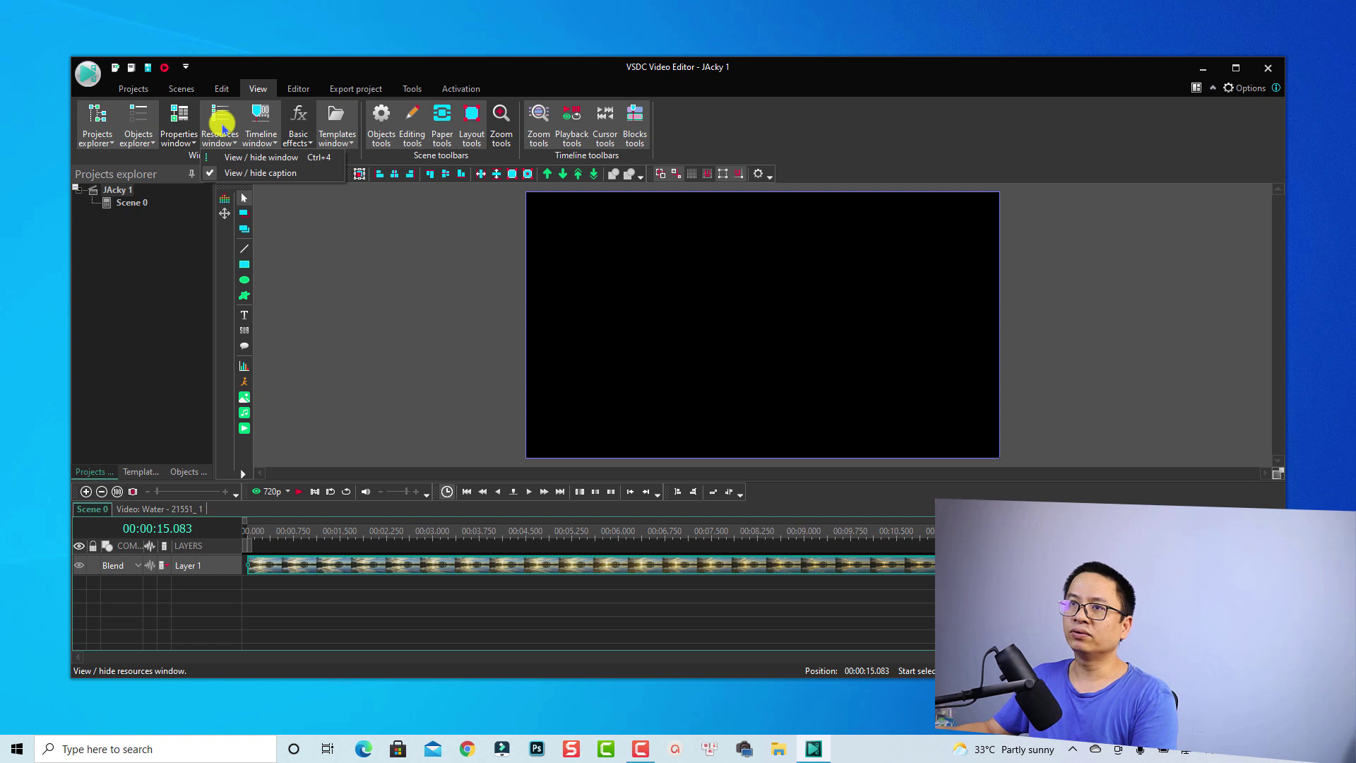
click(219, 122)
click(220, 122)
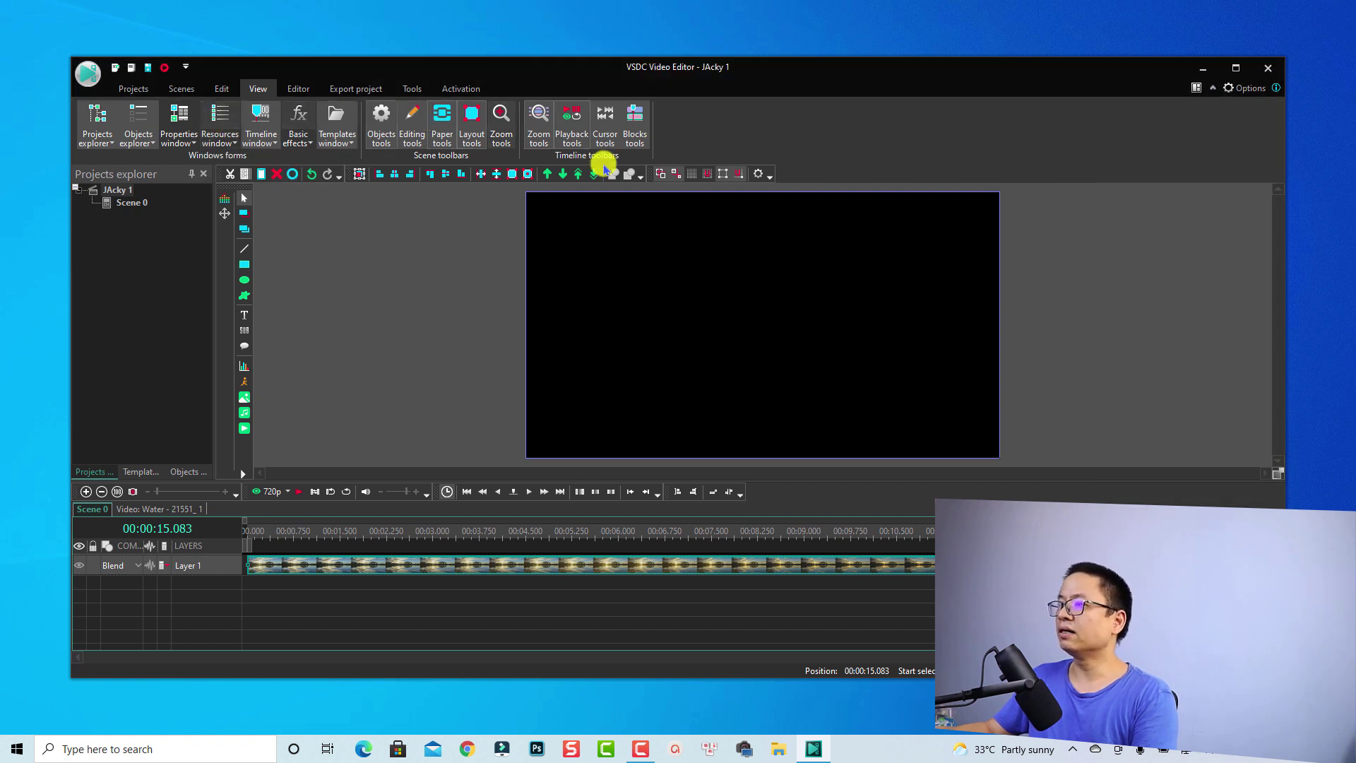
click(216, 117)
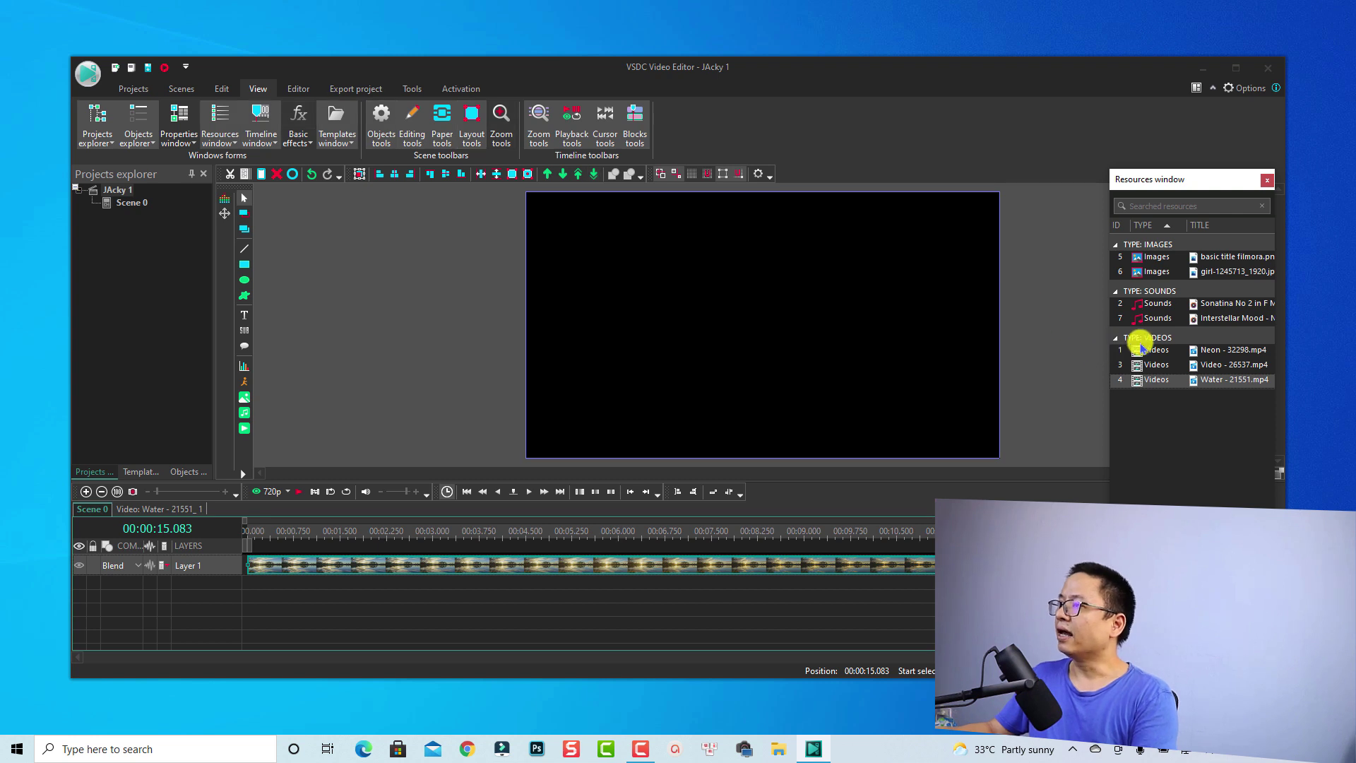
click(1160, 305)
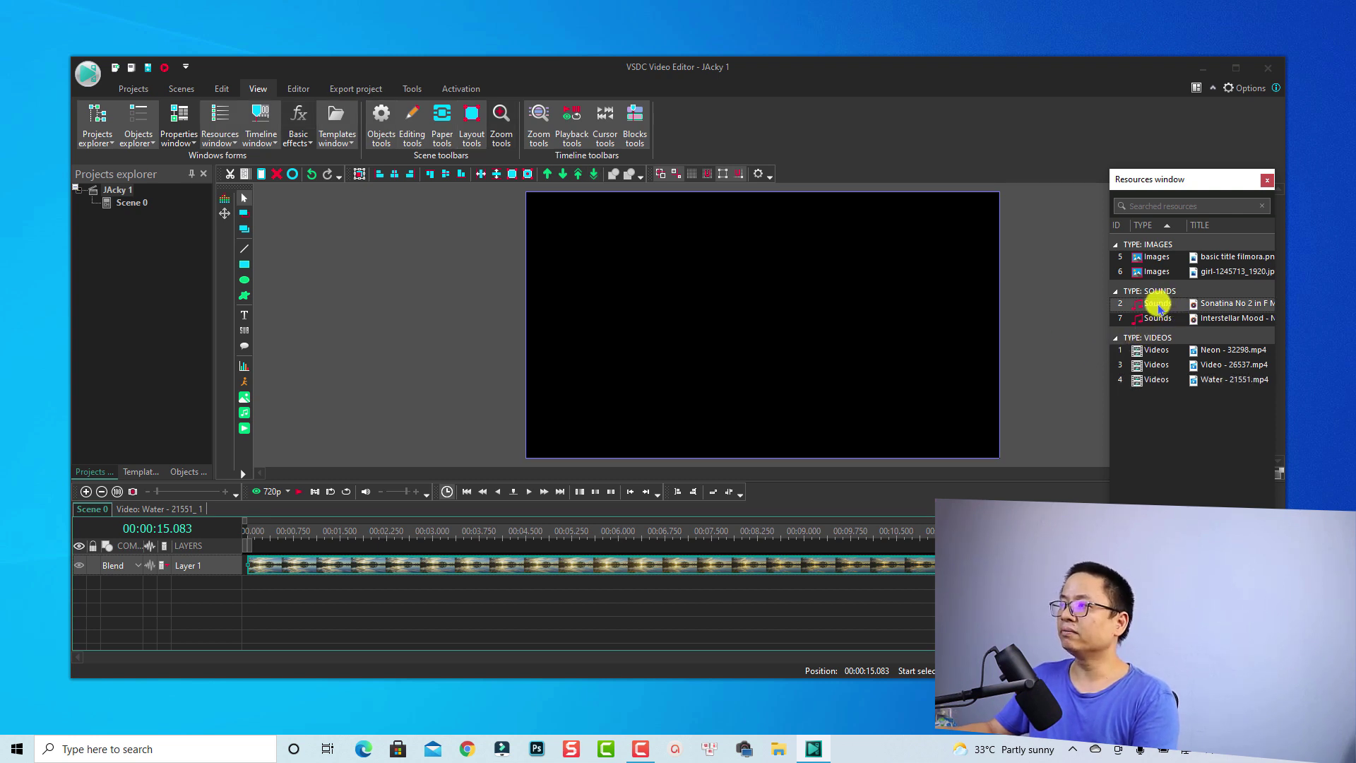
drag(1146, 305, 264, 605)
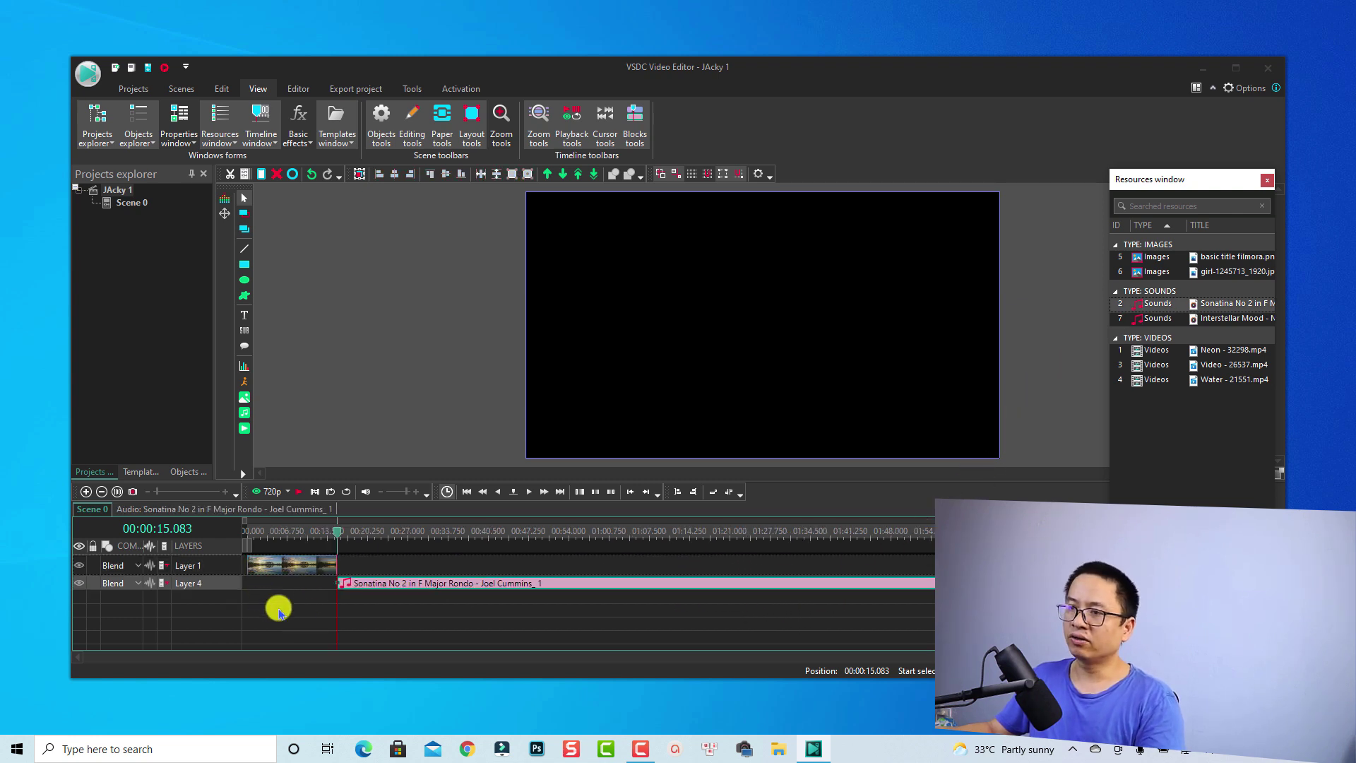
Step: Move the music clip to start at 0, delete the leftover piece, and close Resources
drag(556, 587, 366, 586)
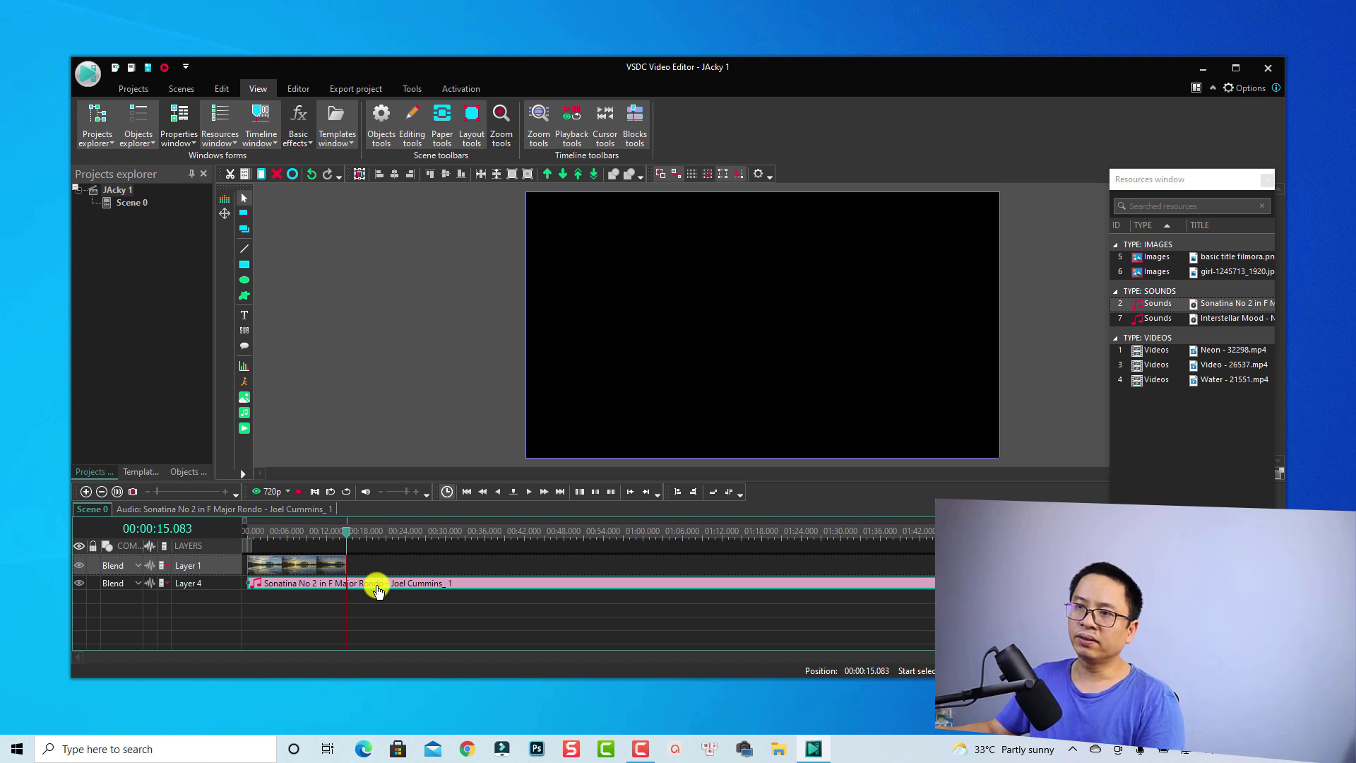
click(295, 90)
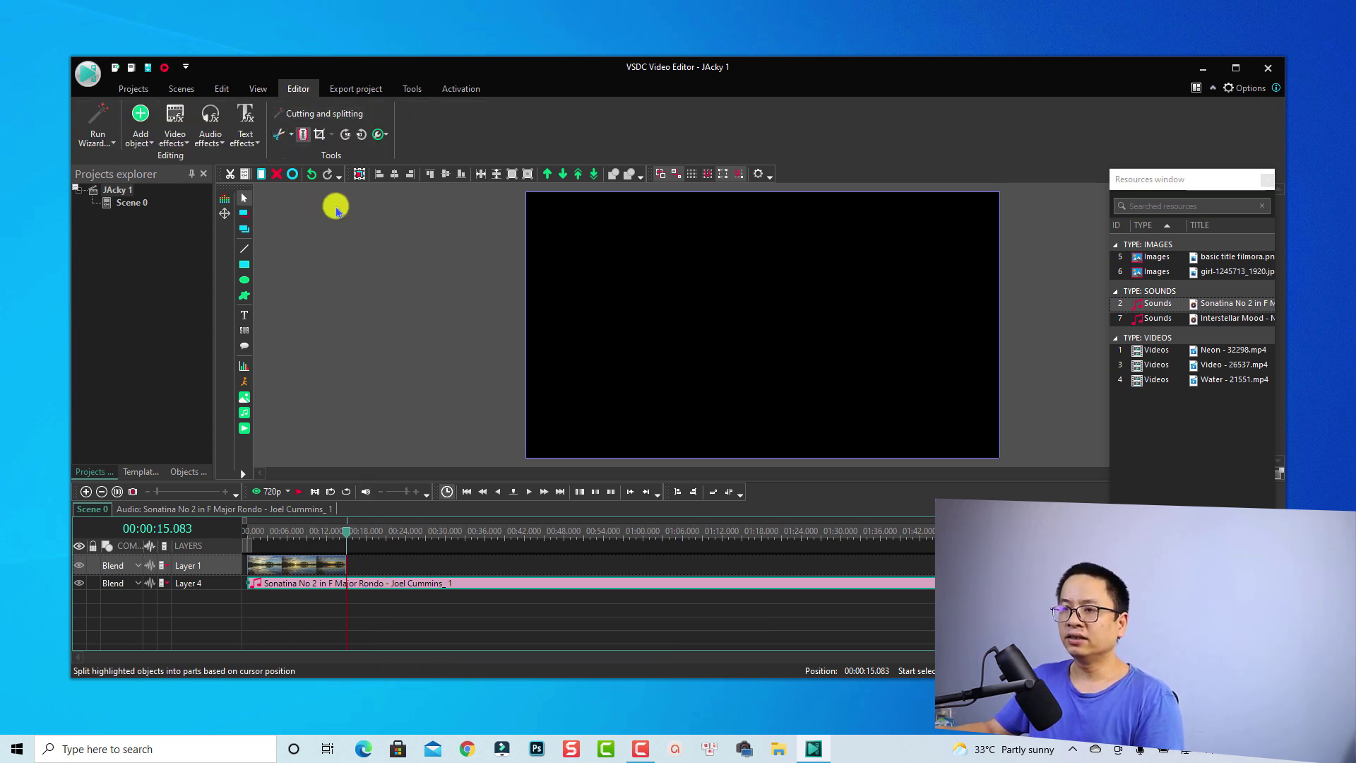
click(482, 584)
key(Delete)
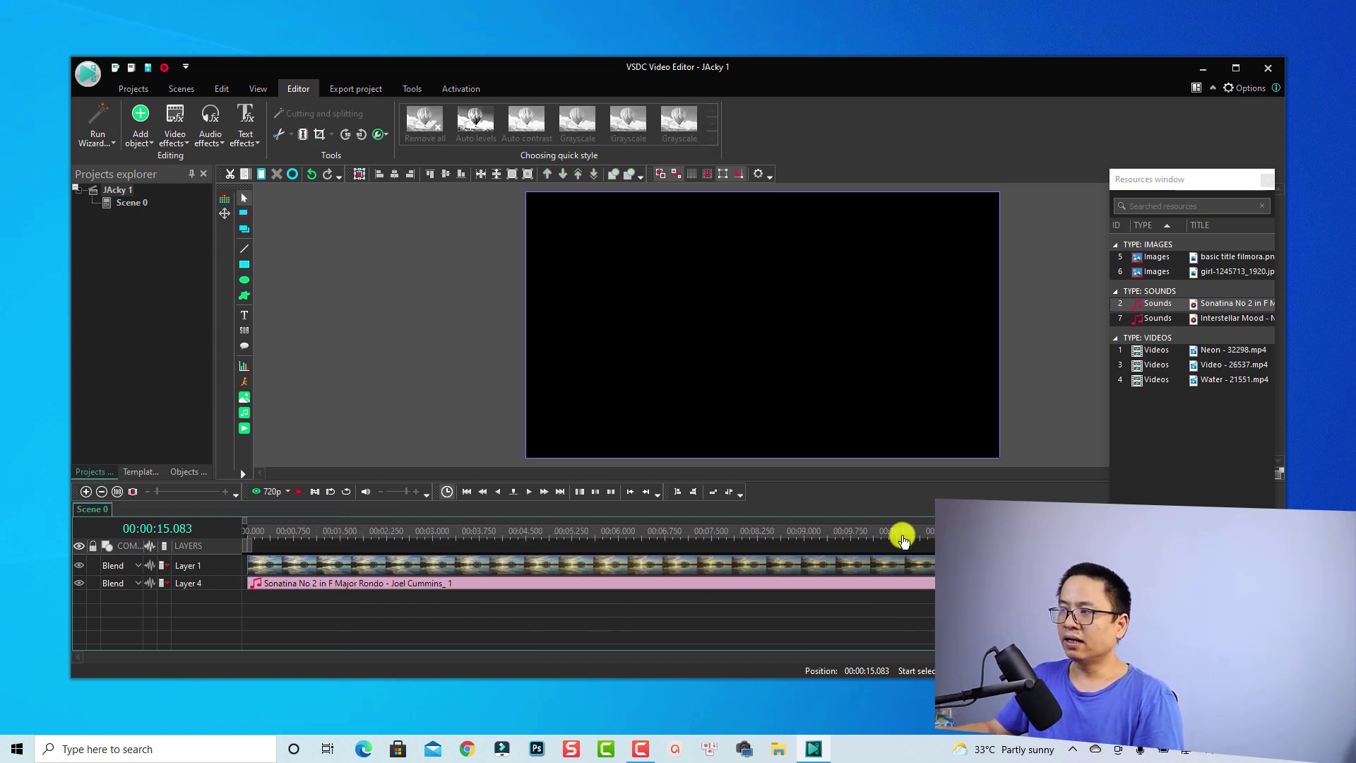
click(1266, 179)
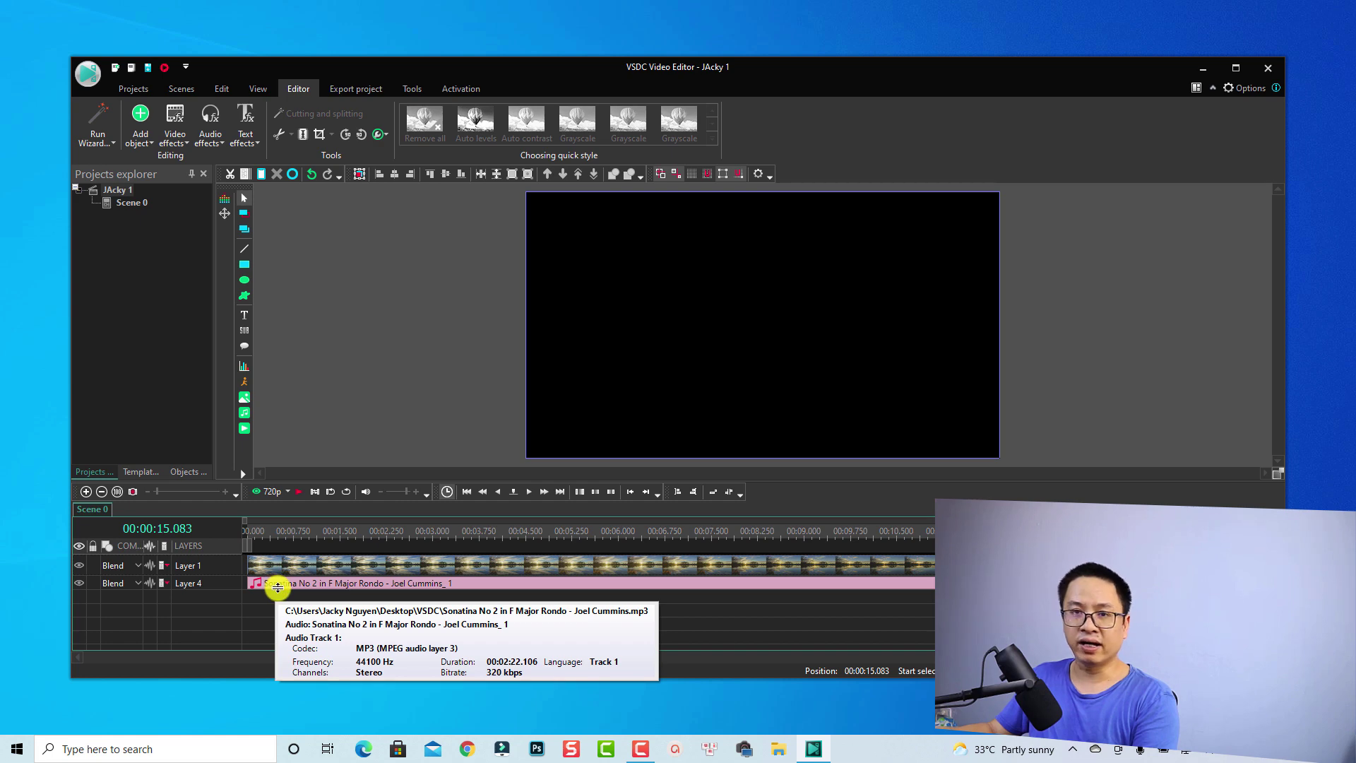
Step: Apply an Amplitude Fade In (FadeInWave 1) to the start of the Sonatina music clip
click(277, 588)
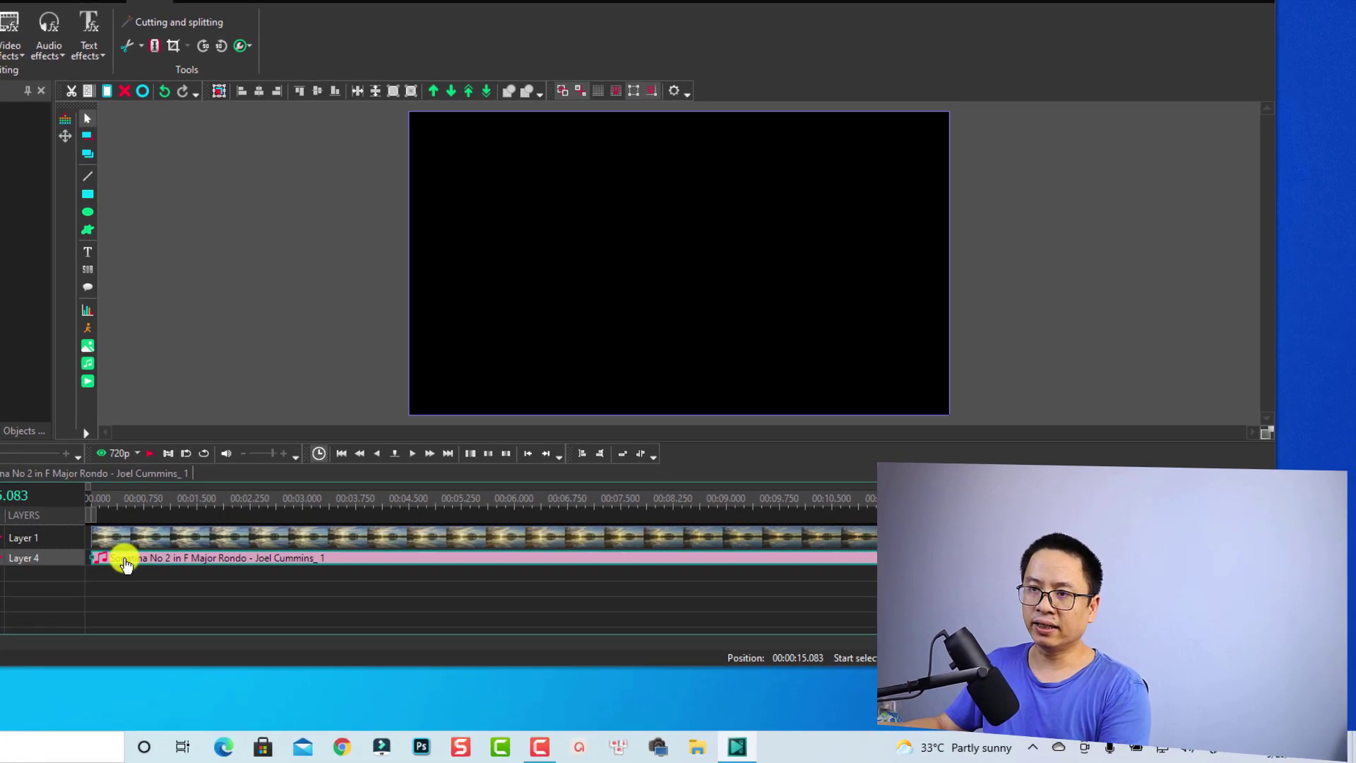
right_click(276, 585)
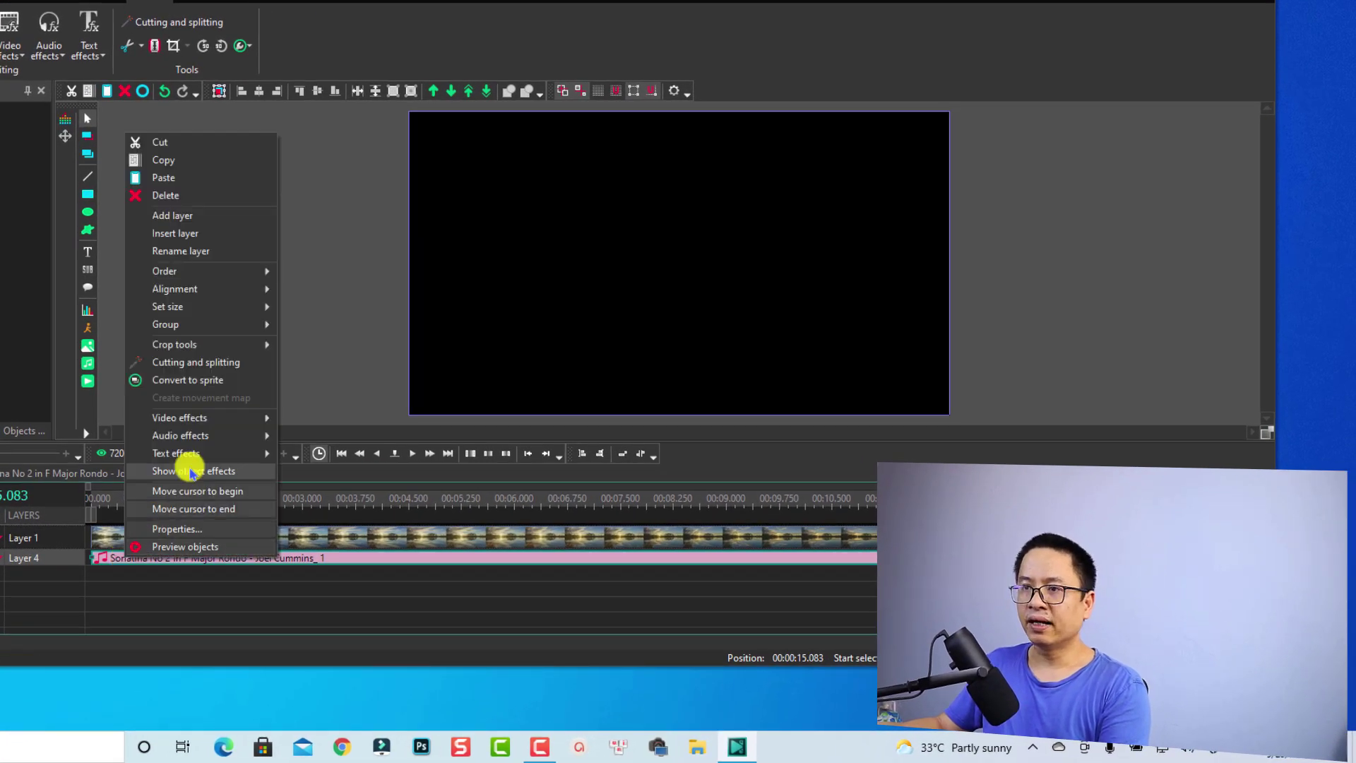
mouse_move(196, 438)
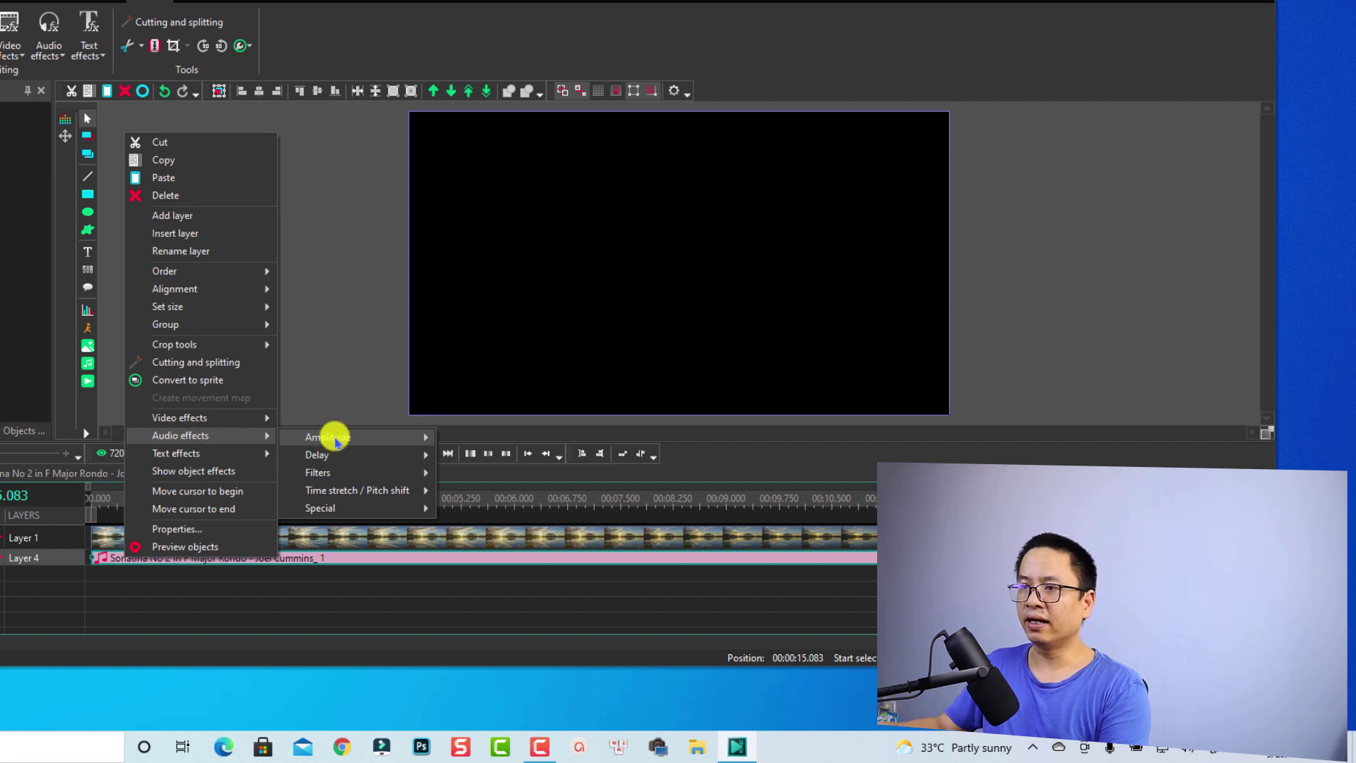
mouse_move(342, 439)
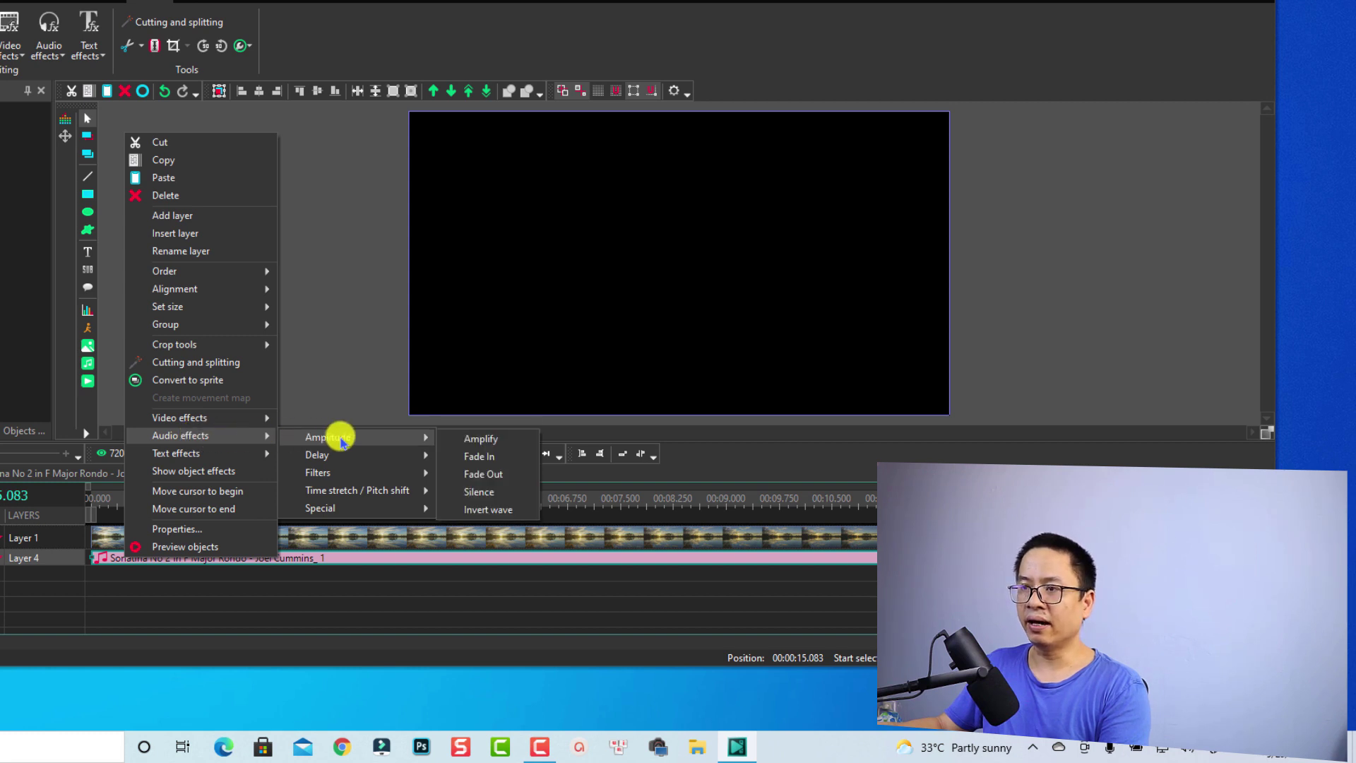
click(480, 458)
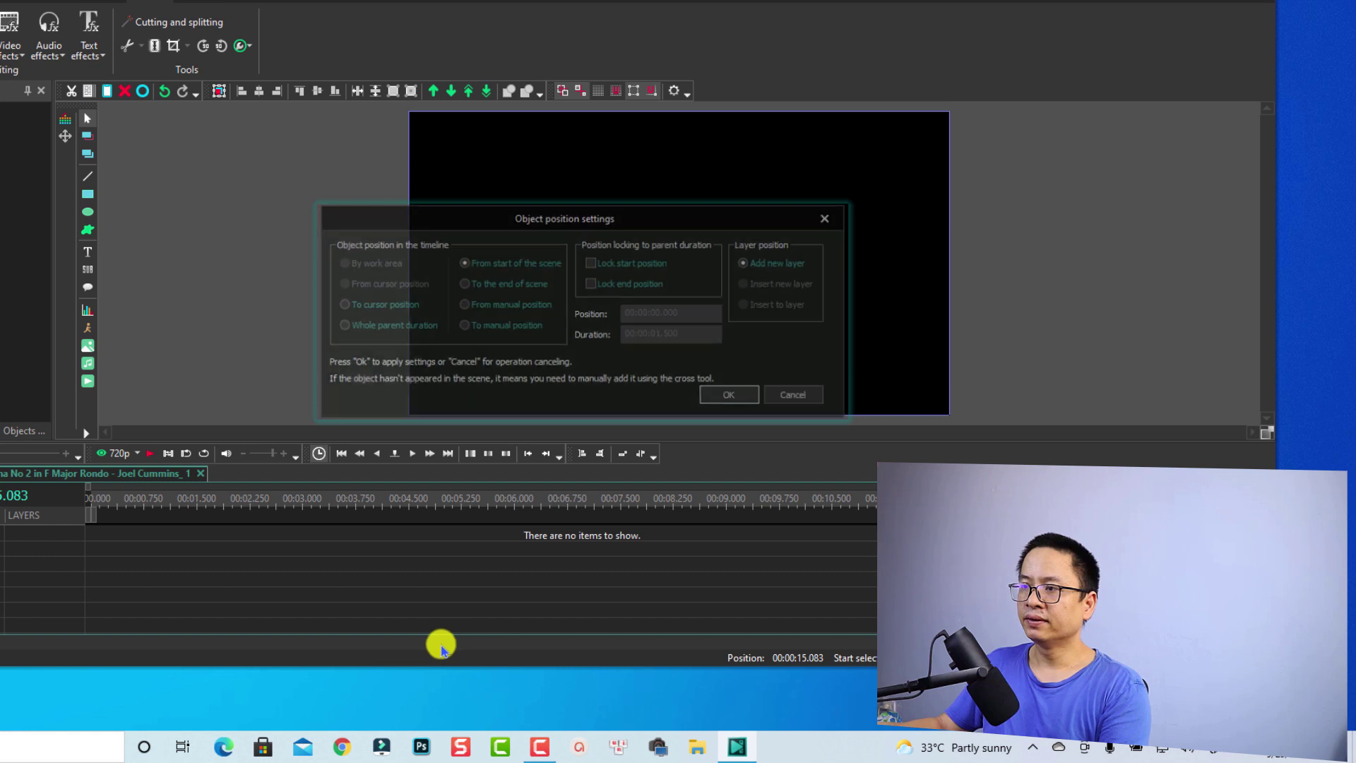
click(736, 395)
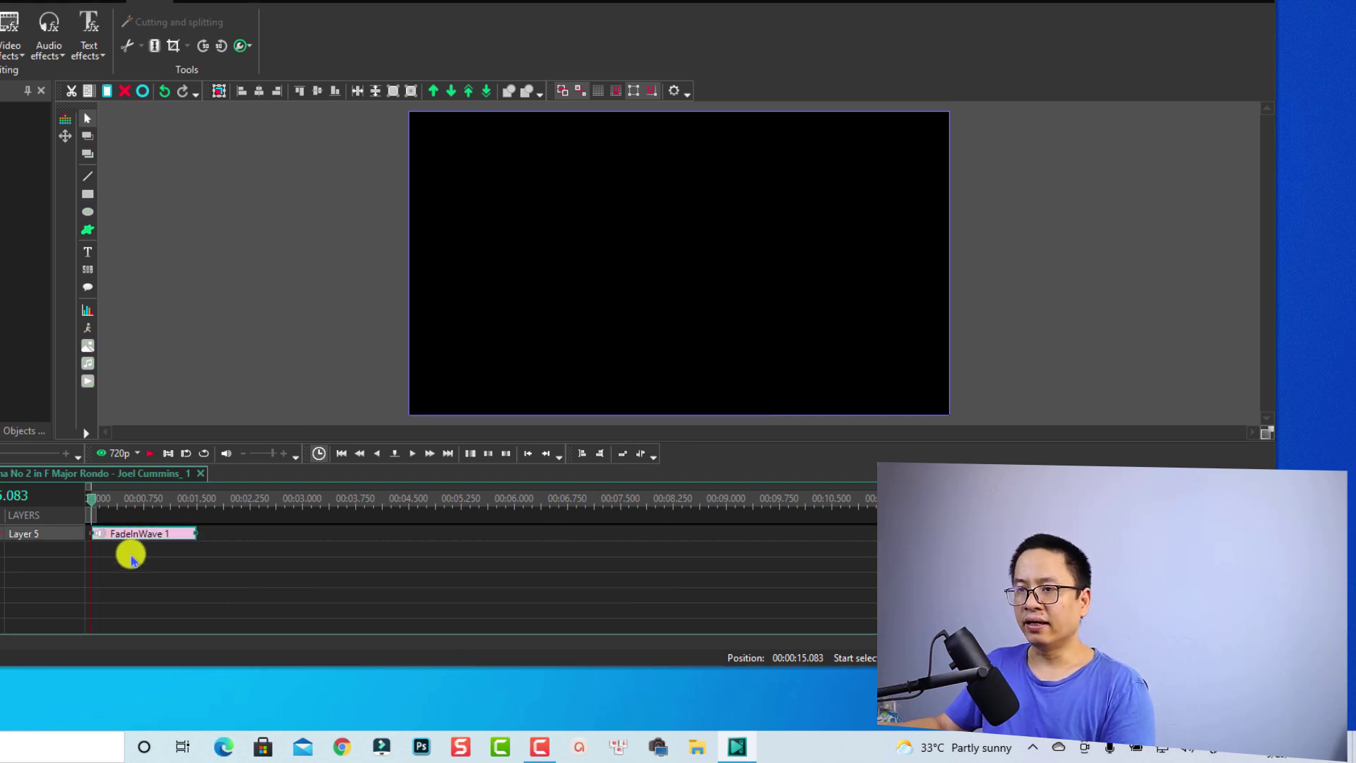
Step: Insert an Amplitude Fade Out on the music's effect layer and move FadeOutWave 1 to the clip's end
right_click(133, 538)
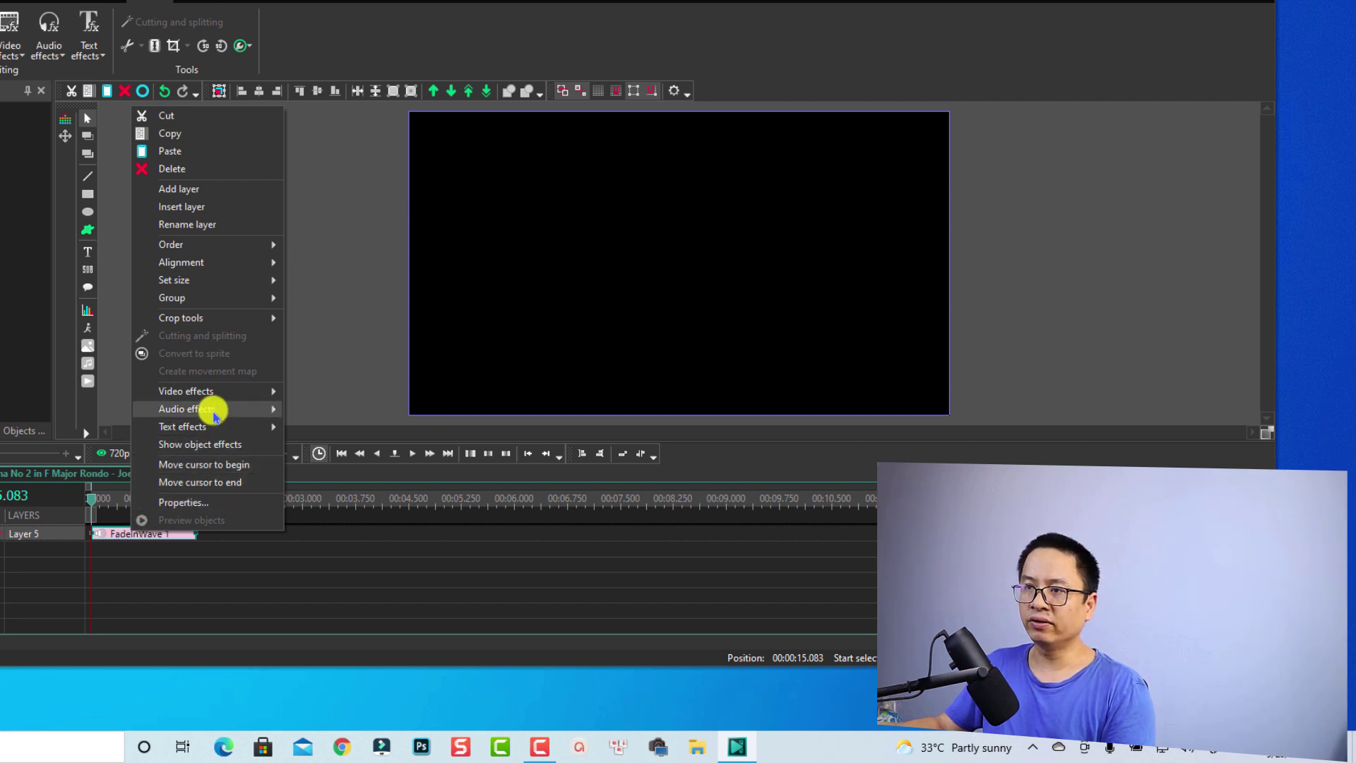
mouse_move(282, 409)
mouse_move(364, 416)
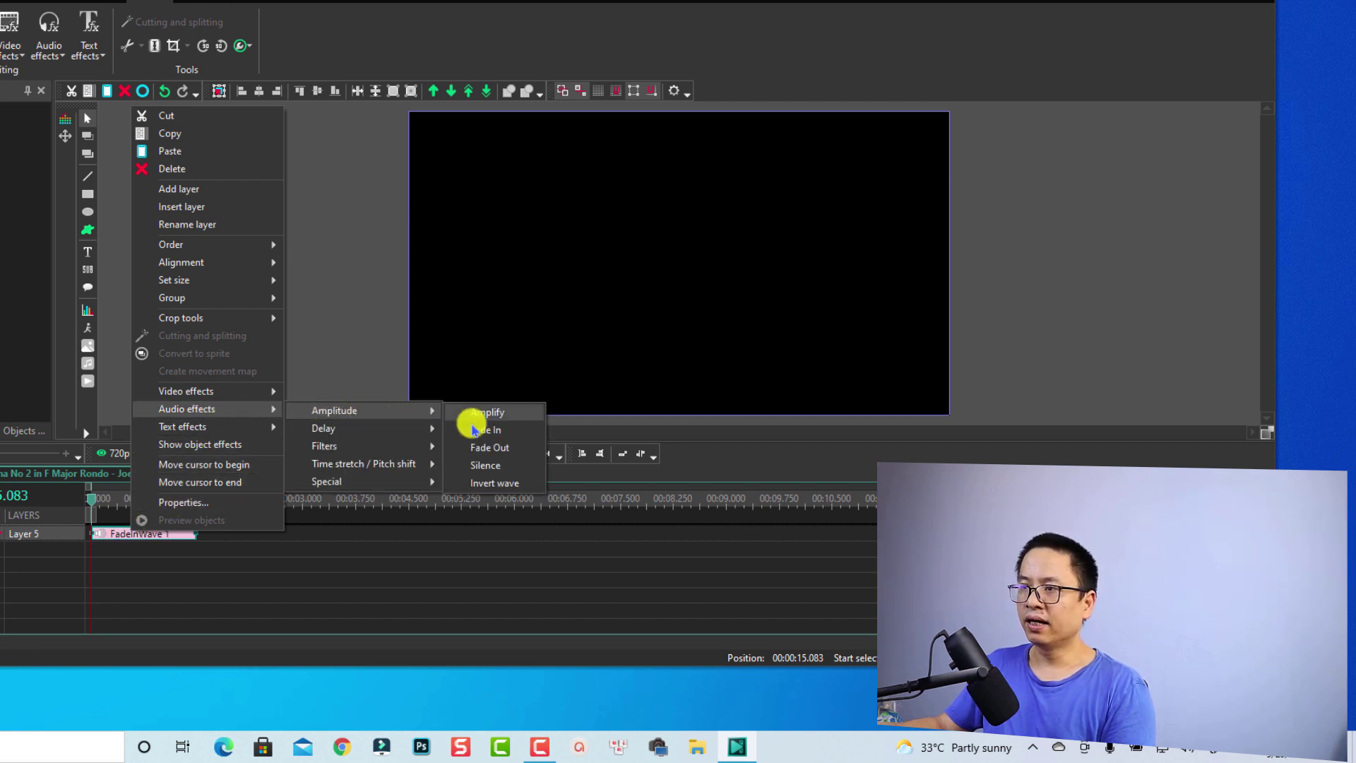
click(479, 450)
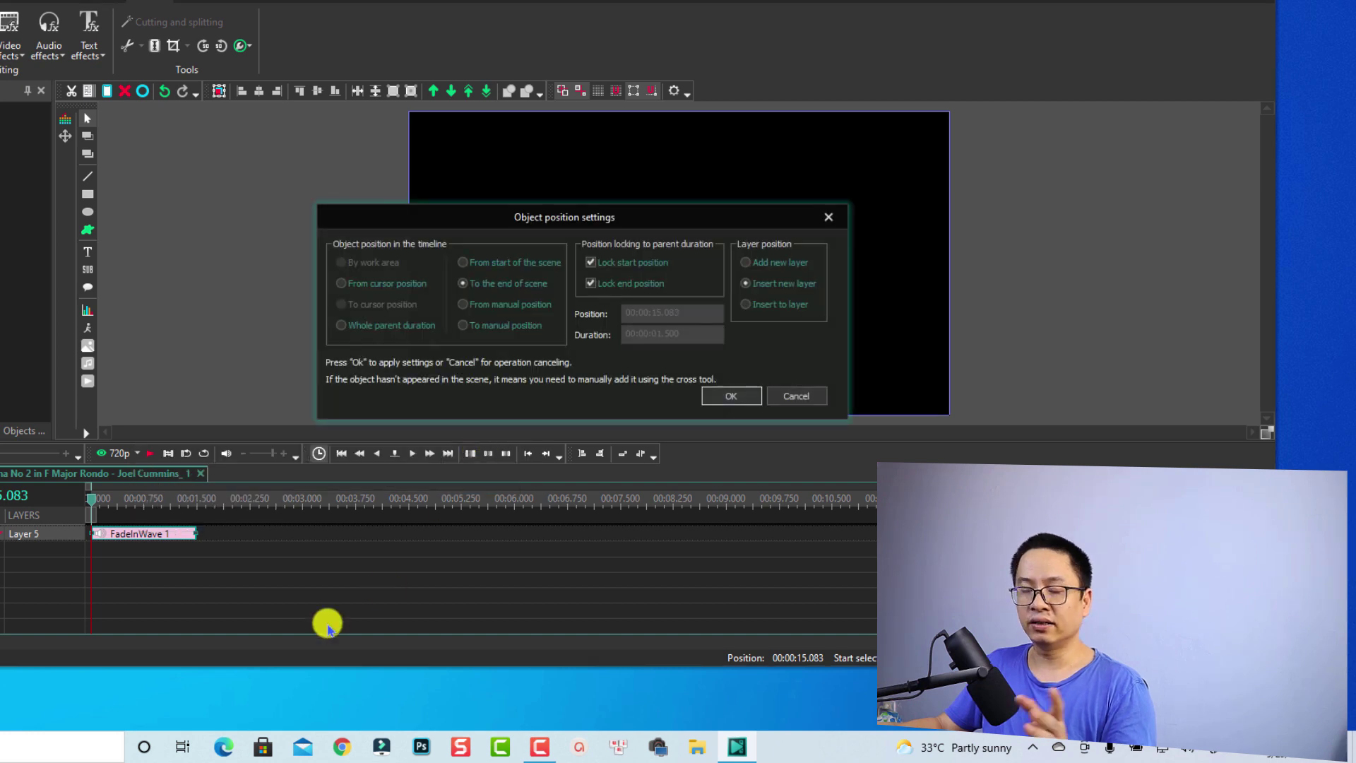
click(746, 305)
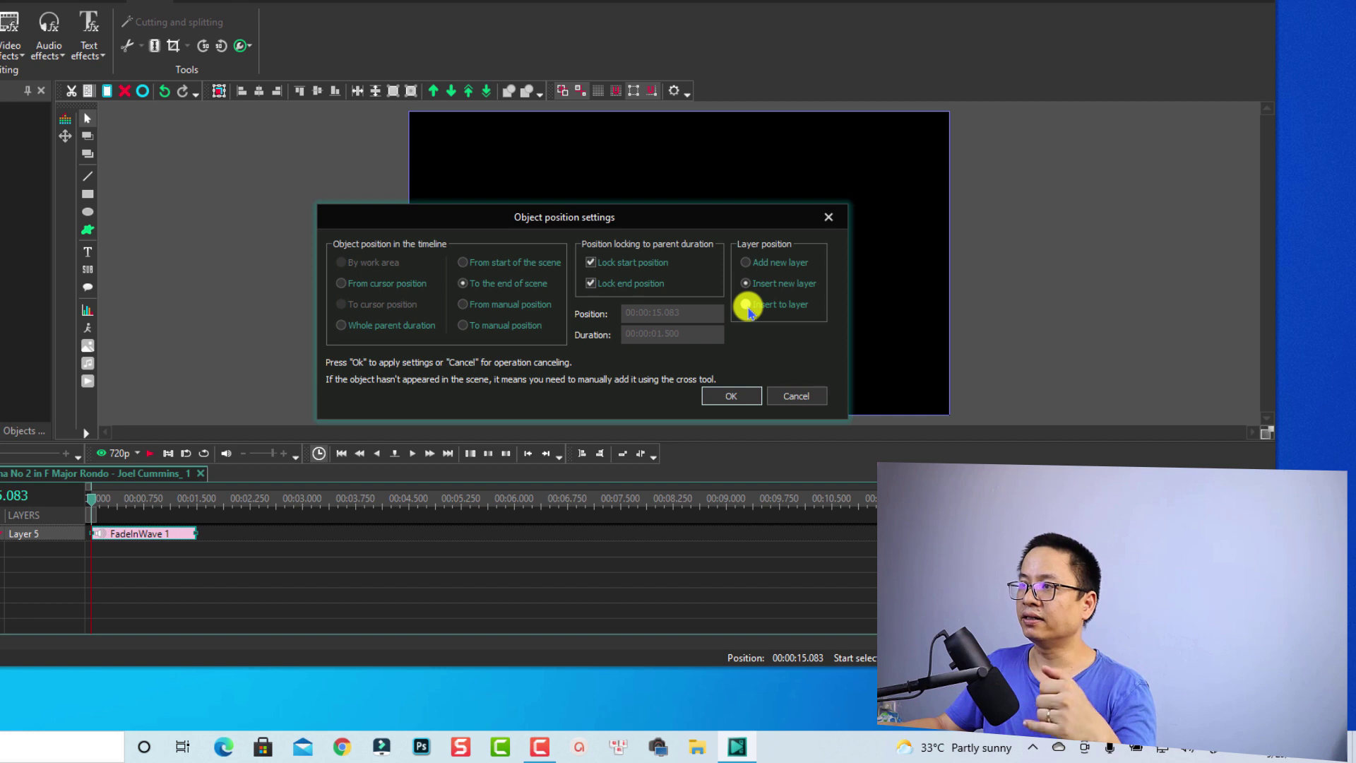
click(735, 393)
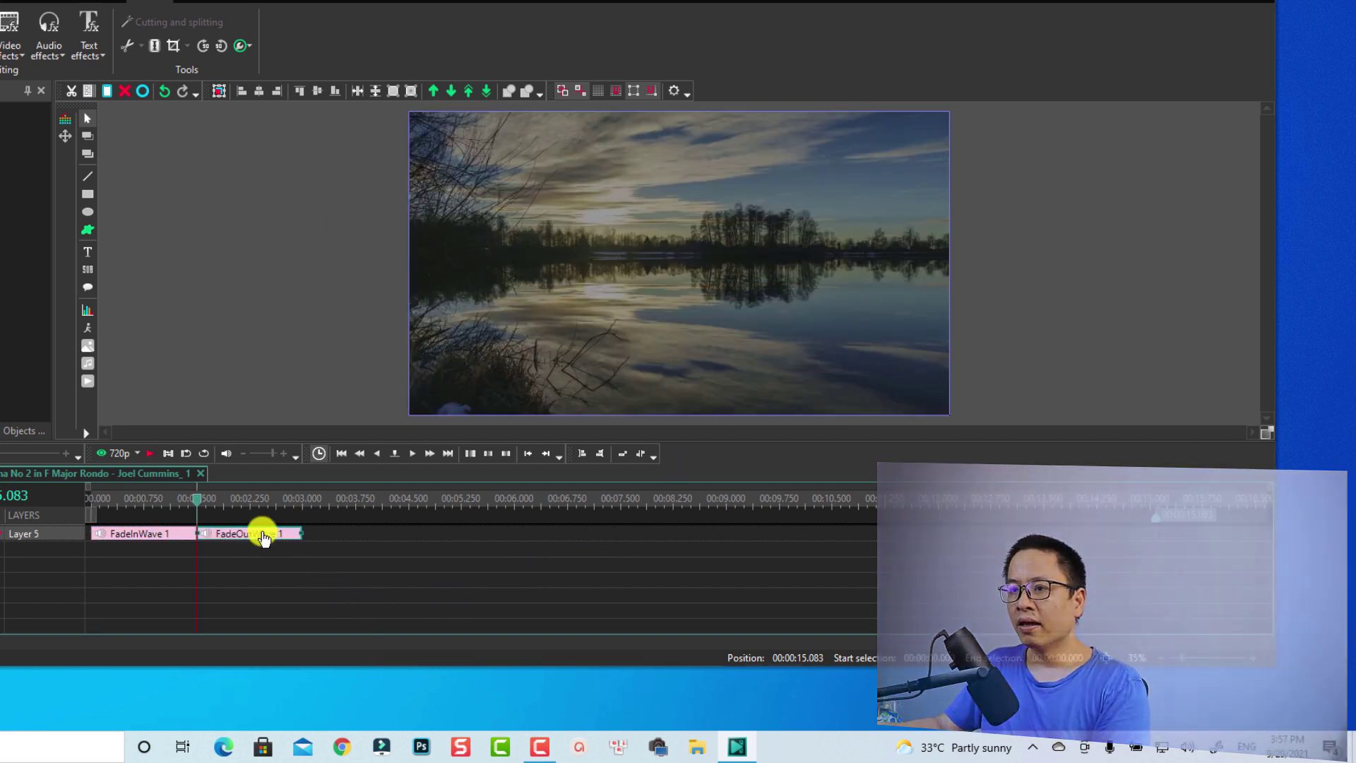
drag(253, 534, 1098, 533)
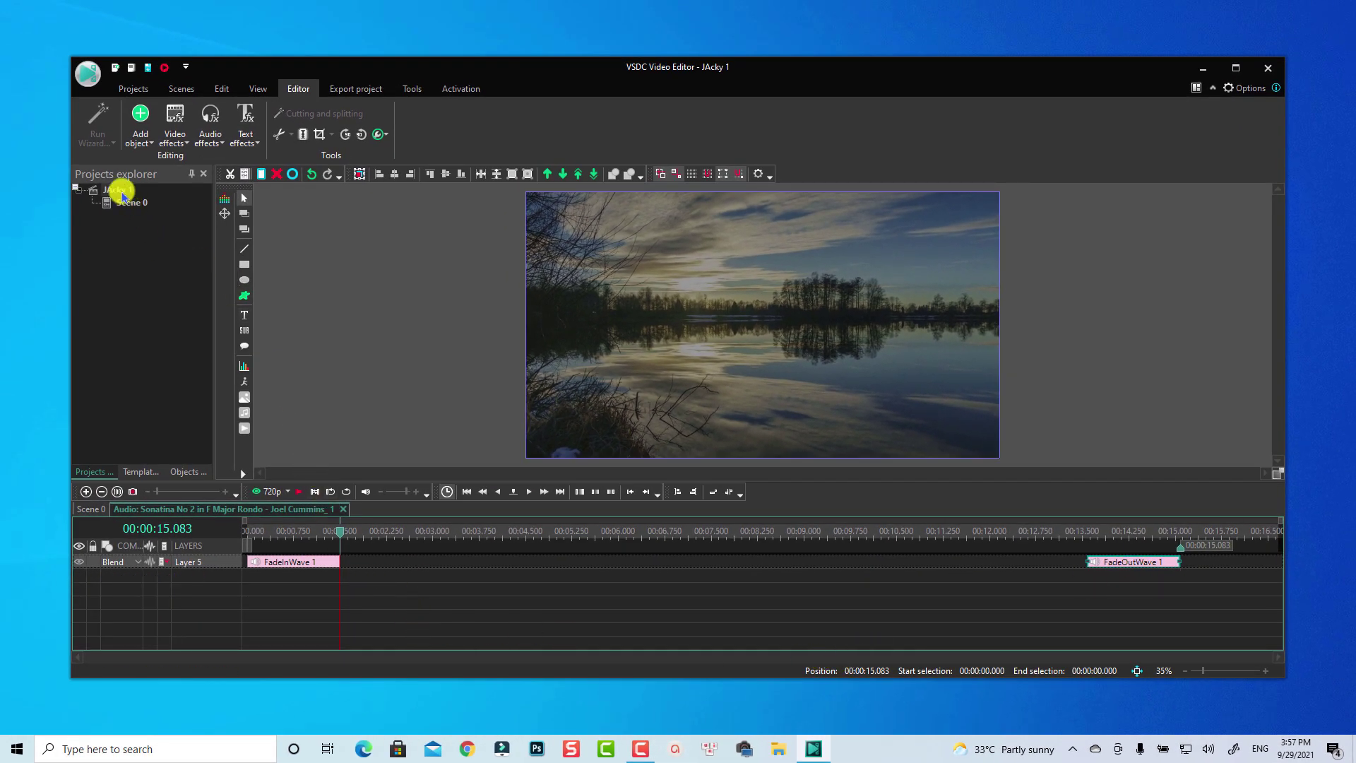
click(116, 189)
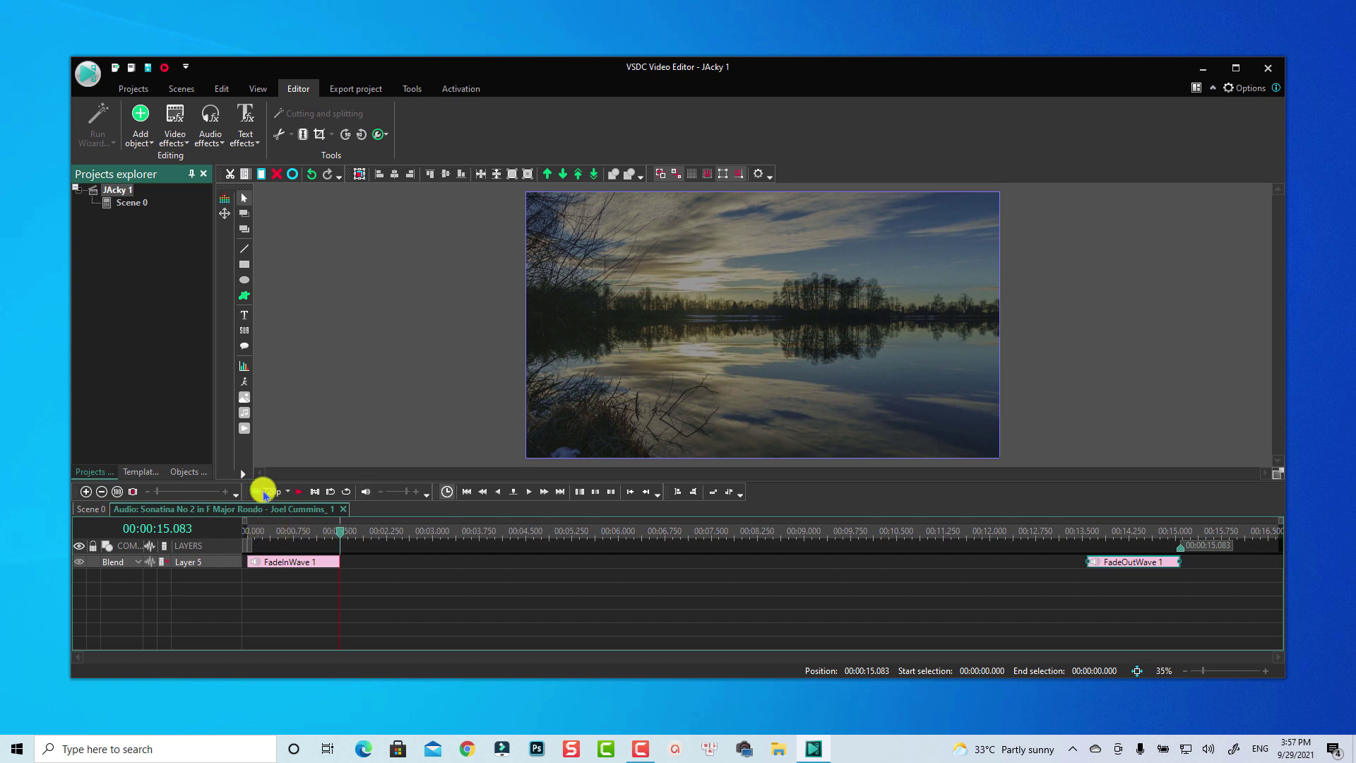
Step: Switch back to the Scene 0 timeline and rewind the playhead to 00:00:00.000
double_click(127, 202)
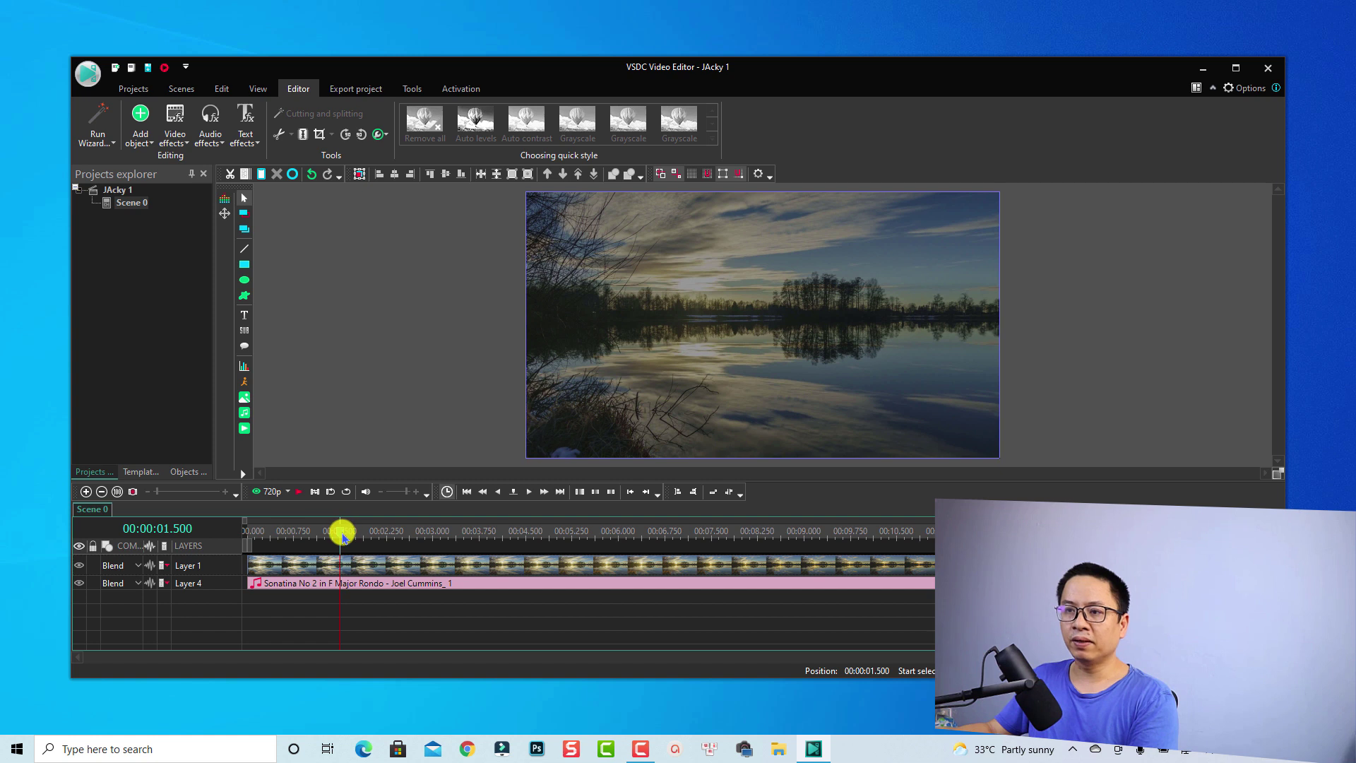
drag(343, 534, 236, 548)
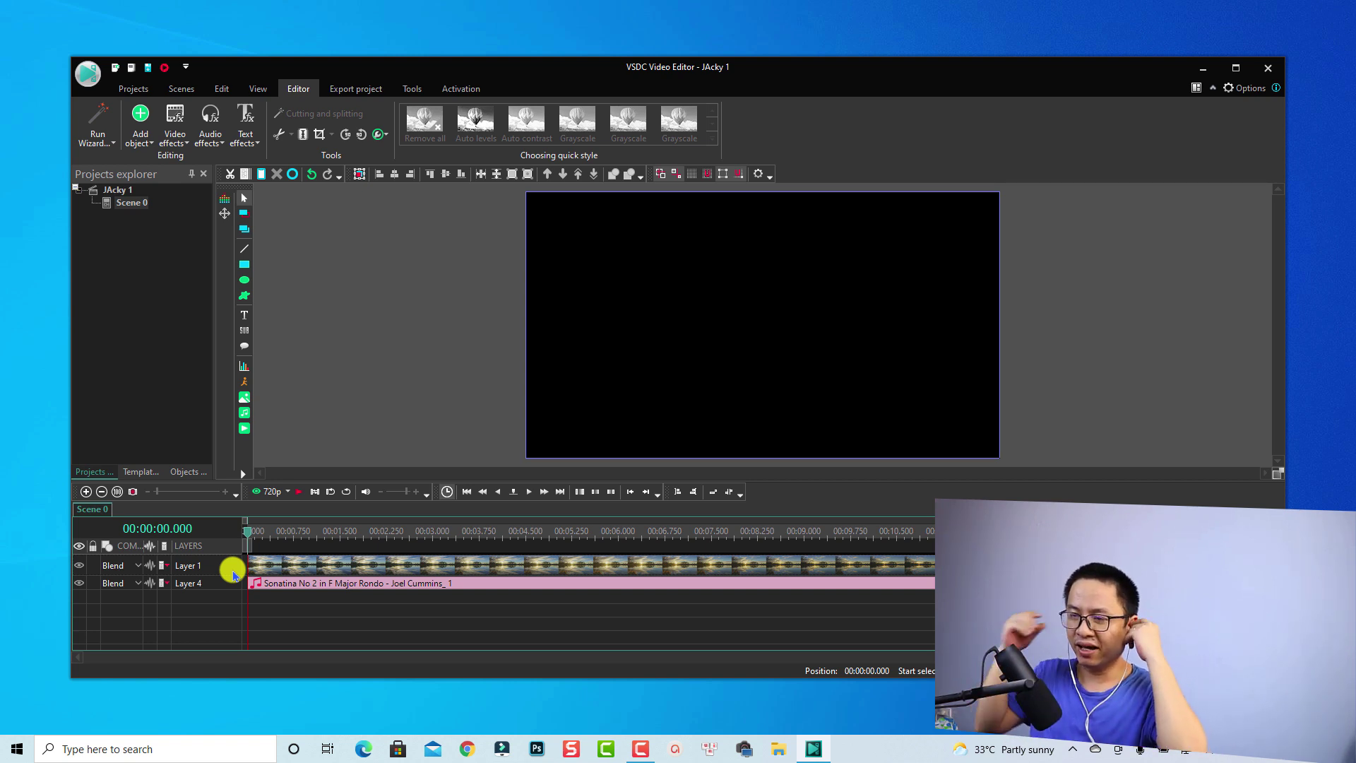
key(space)
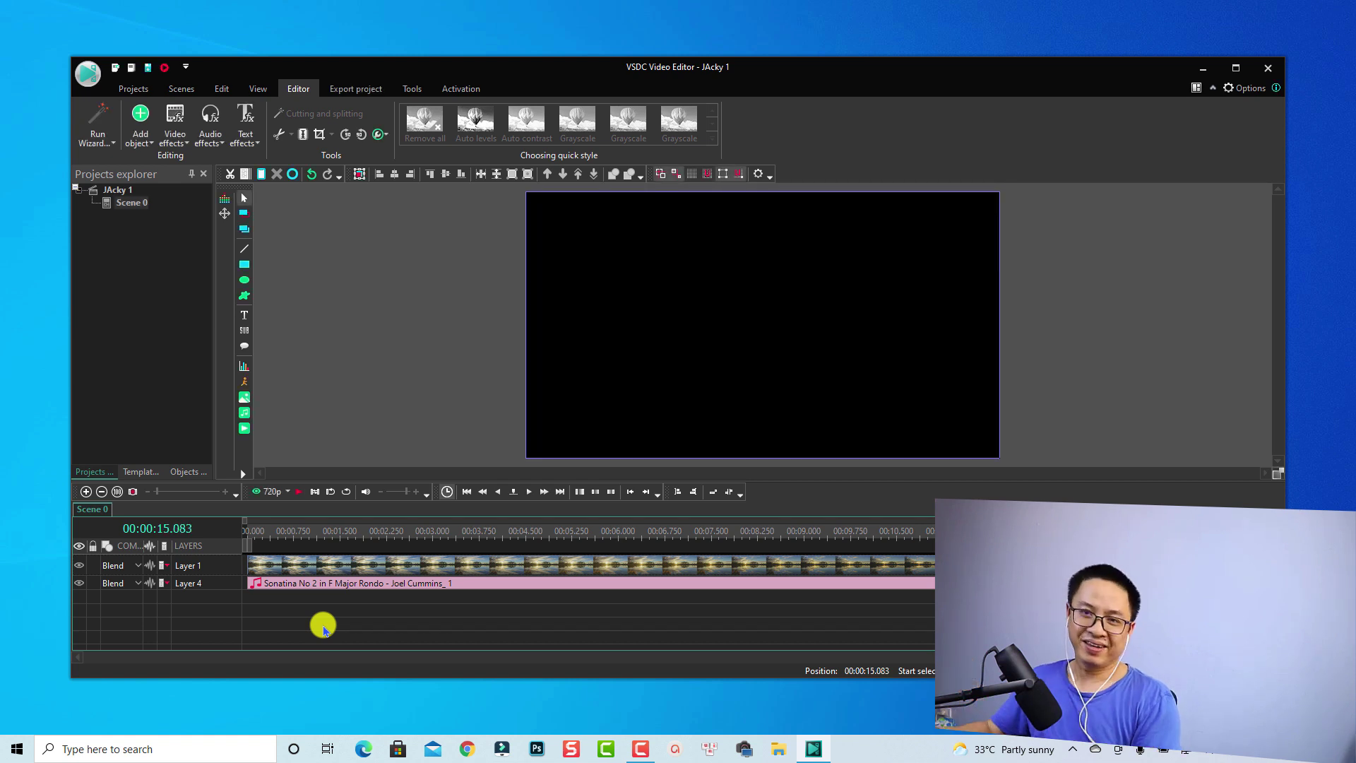
click(293, 534)
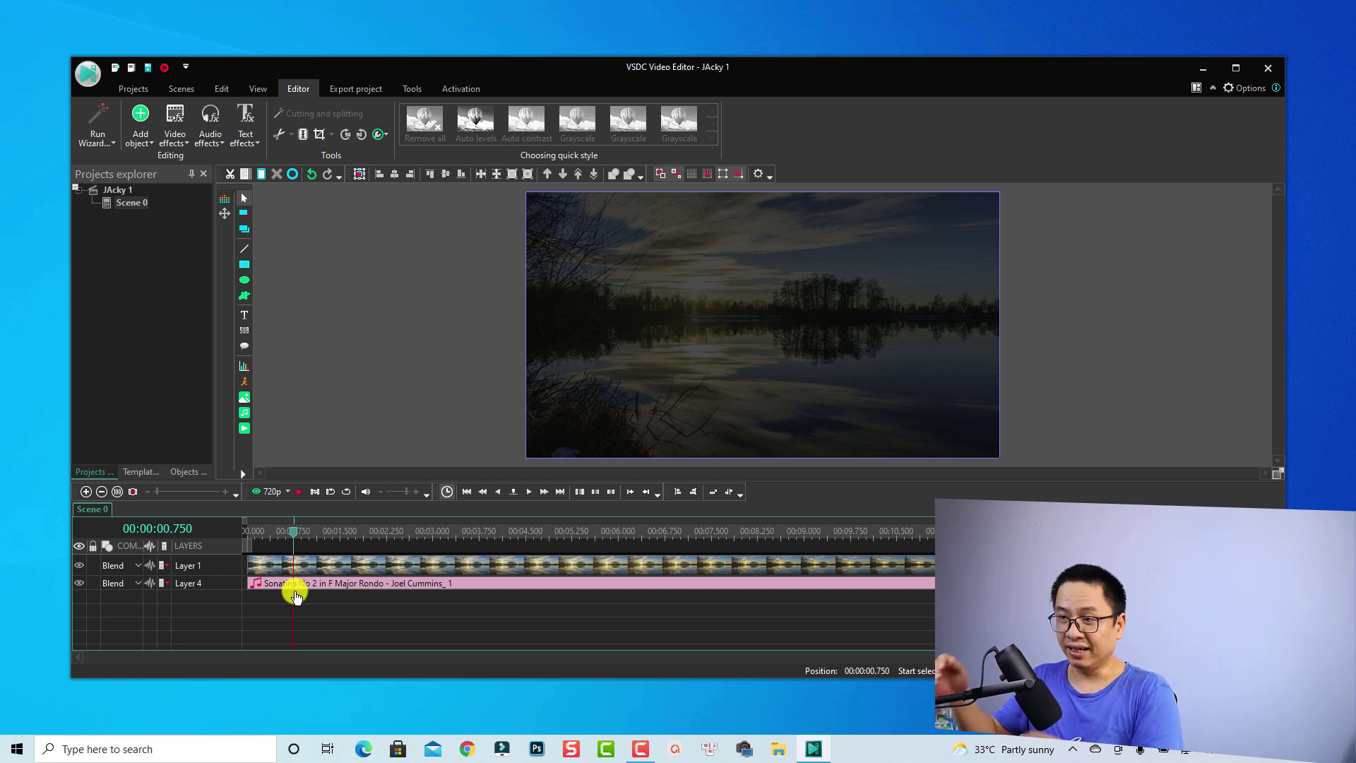
click(349, 535)
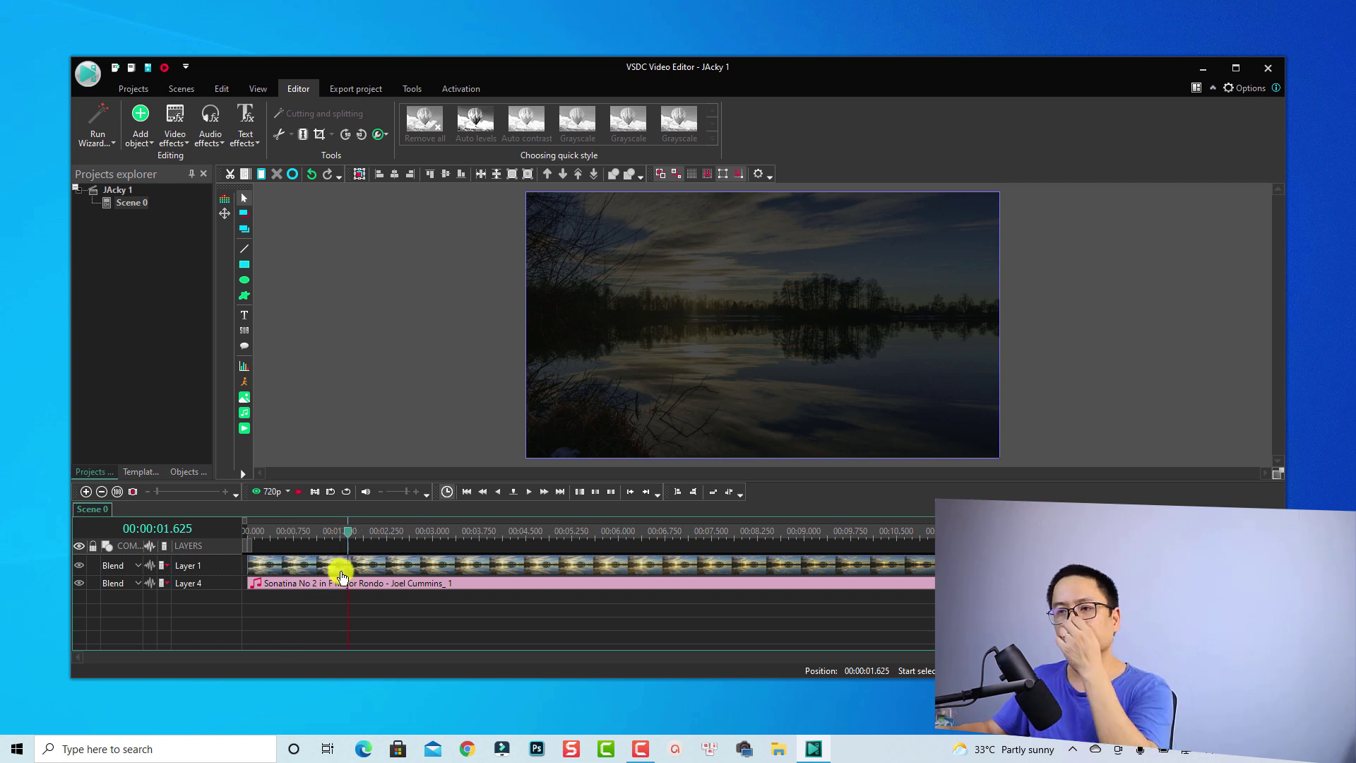
Step: Add a text object across the middle of the lake preview reading 'Fade Effect'
click(244, 315)
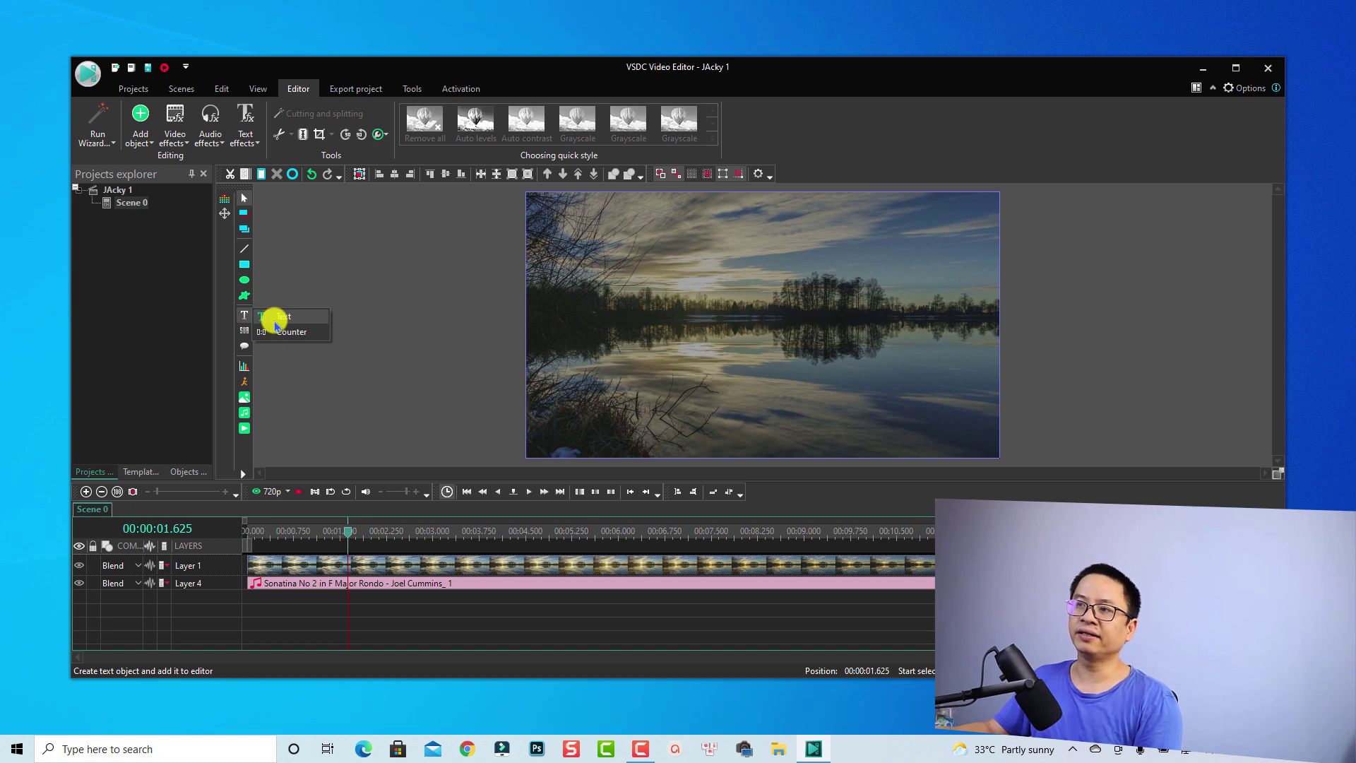
click(276, 322)
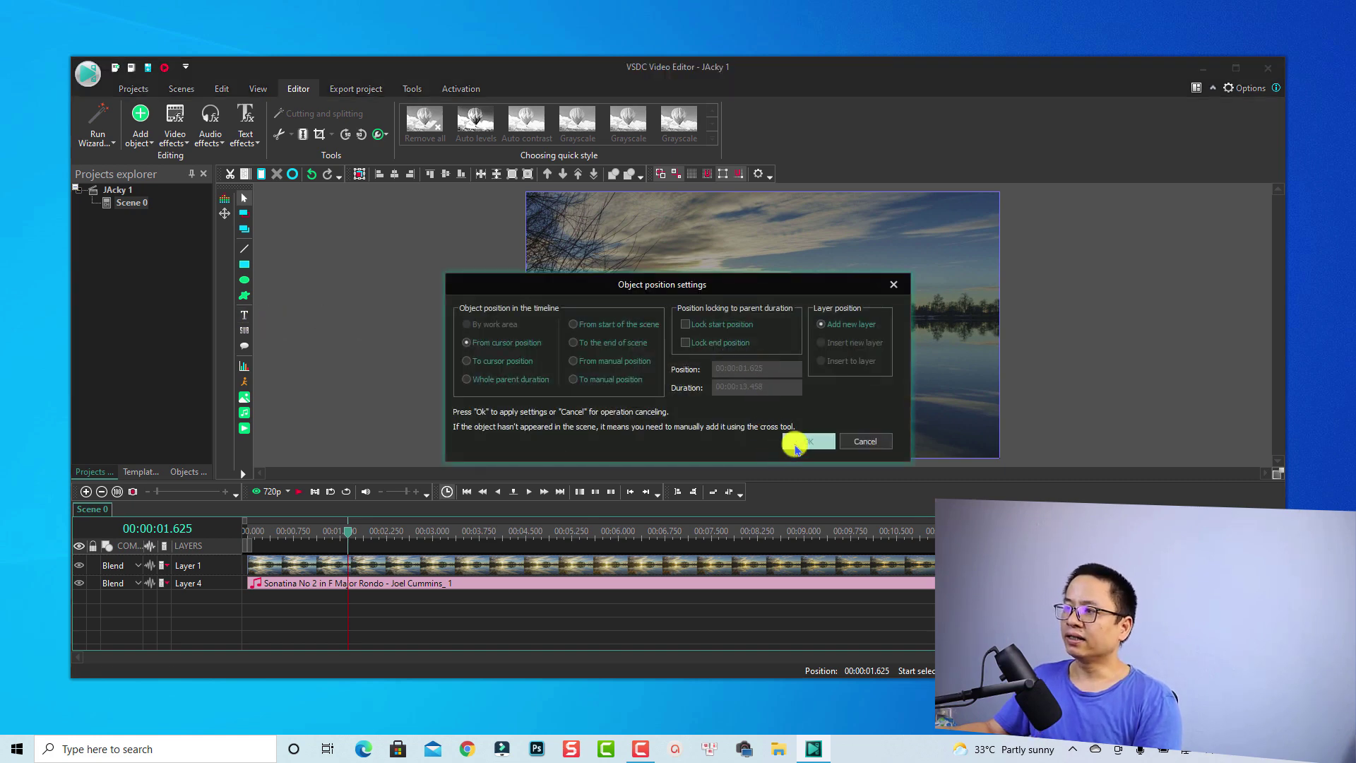
click(795, 439)
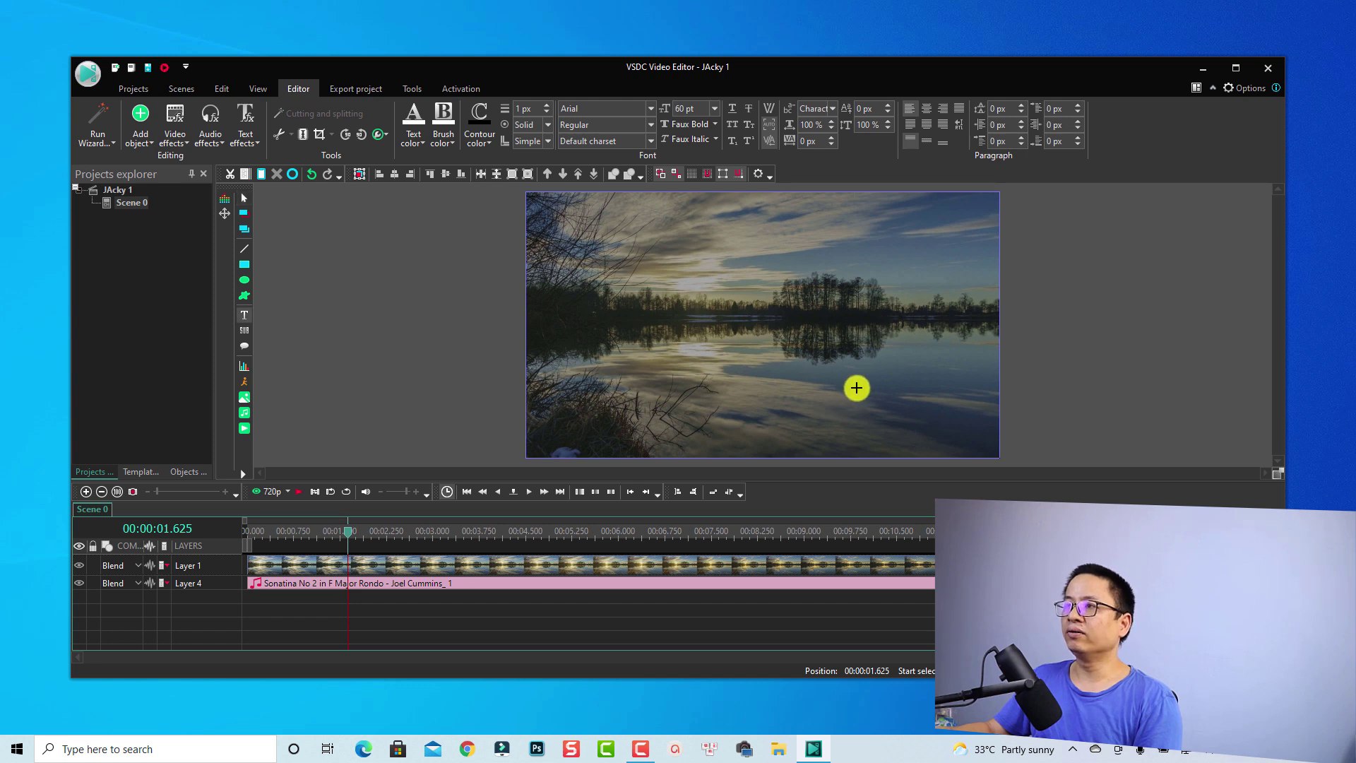
drag(607, 288, 884, 354)
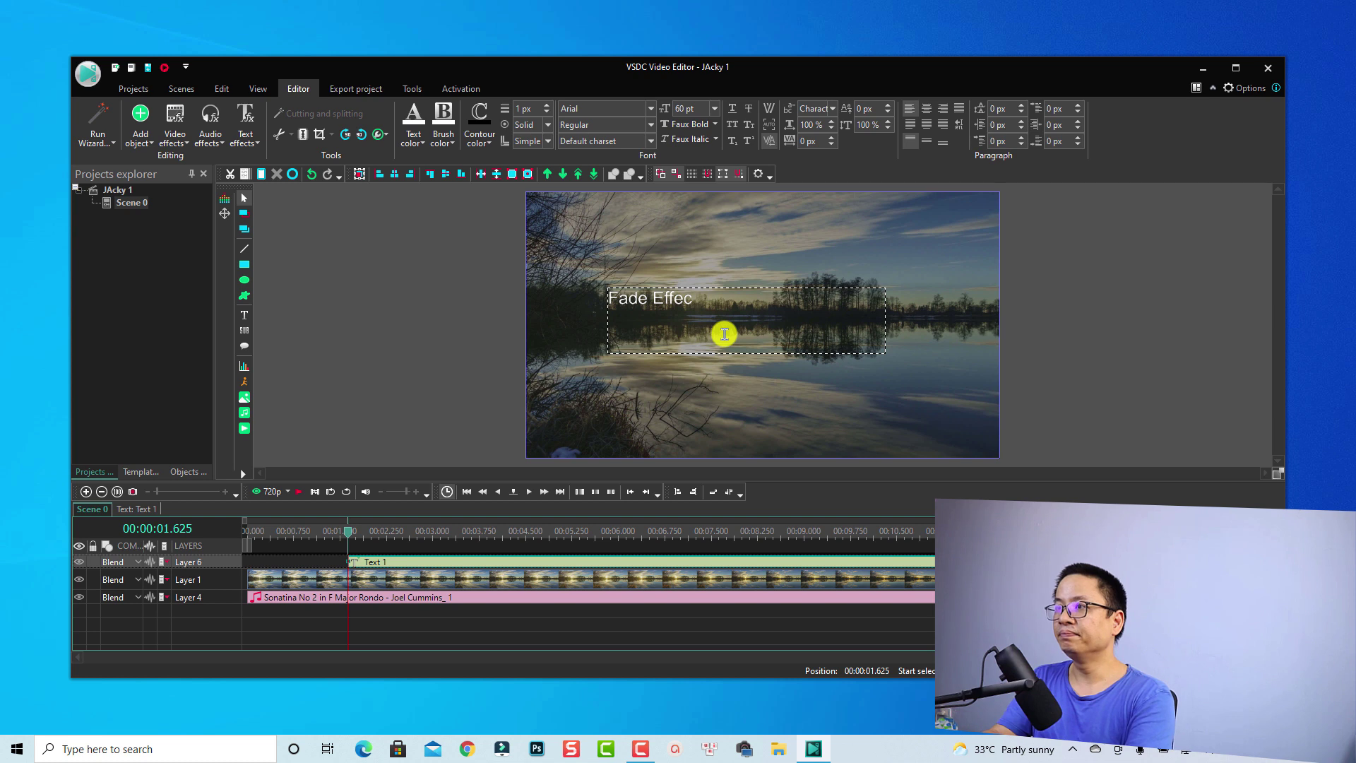
Step: Centre-align the 'Fade Effect' title and set all its text to 120 pt
click(927, 109)
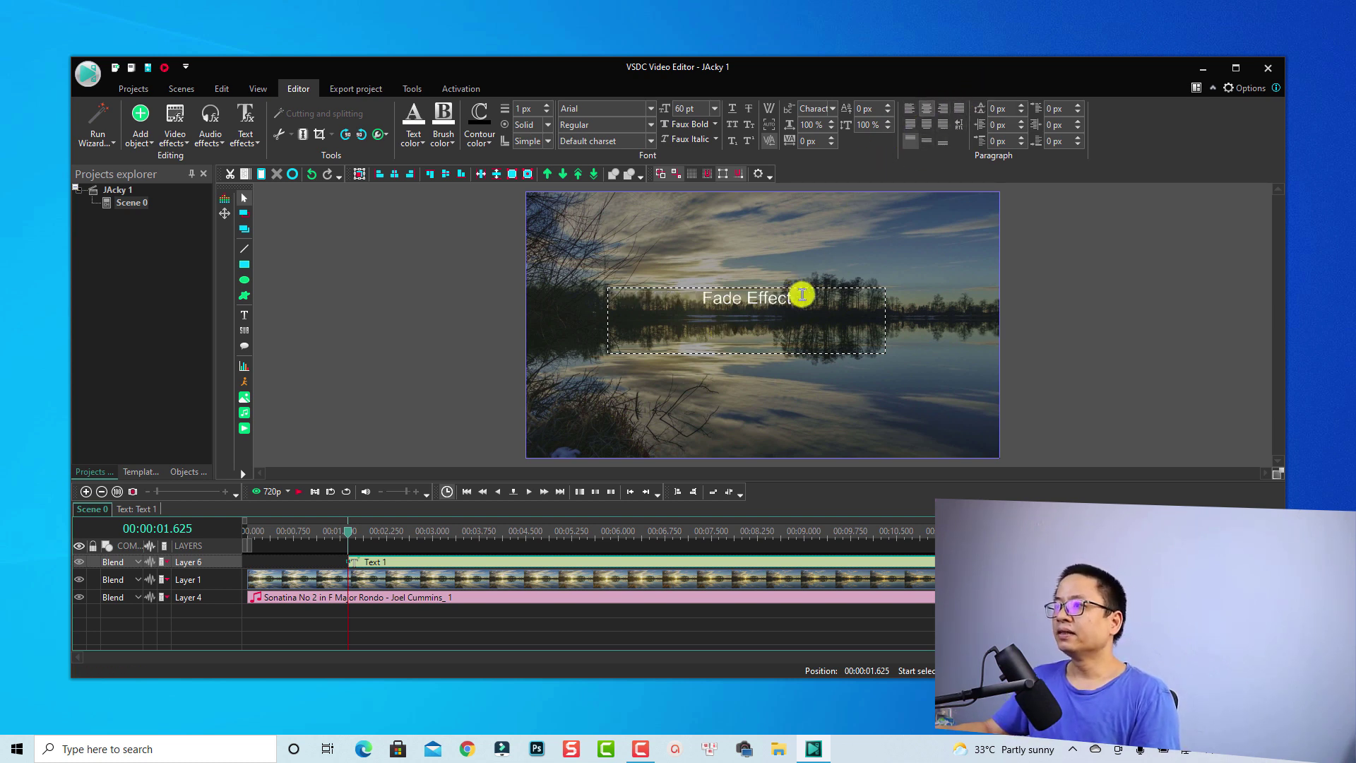
drag(802, 295, 665, 296)
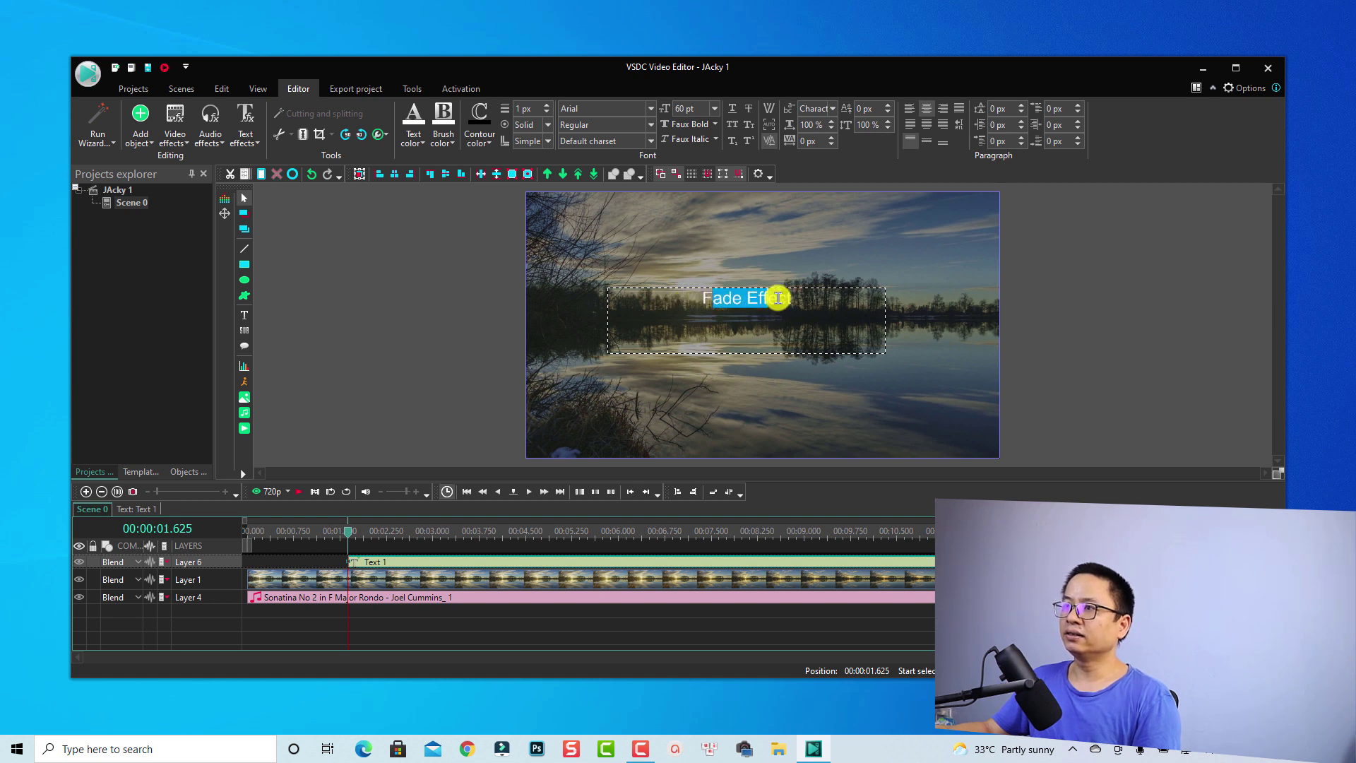
click(803, 297)
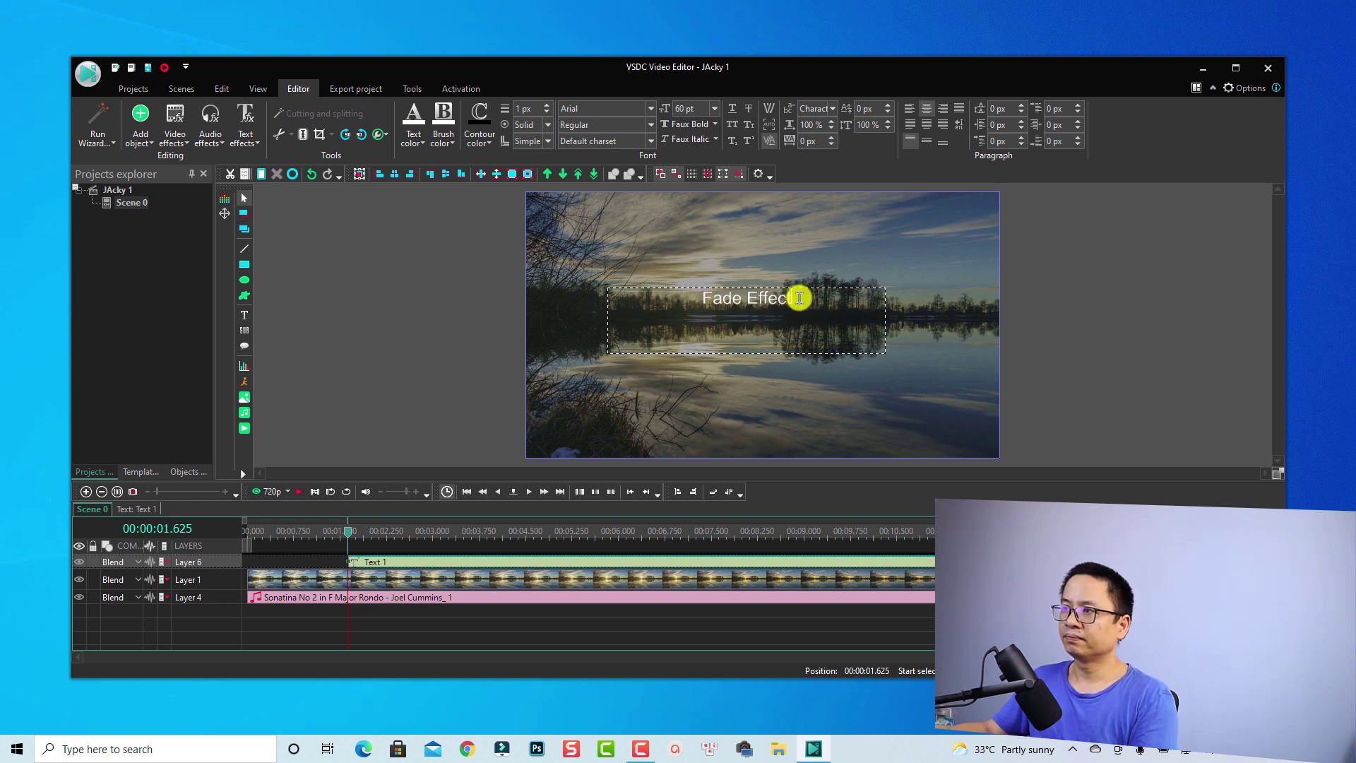
key(ctrl+a)
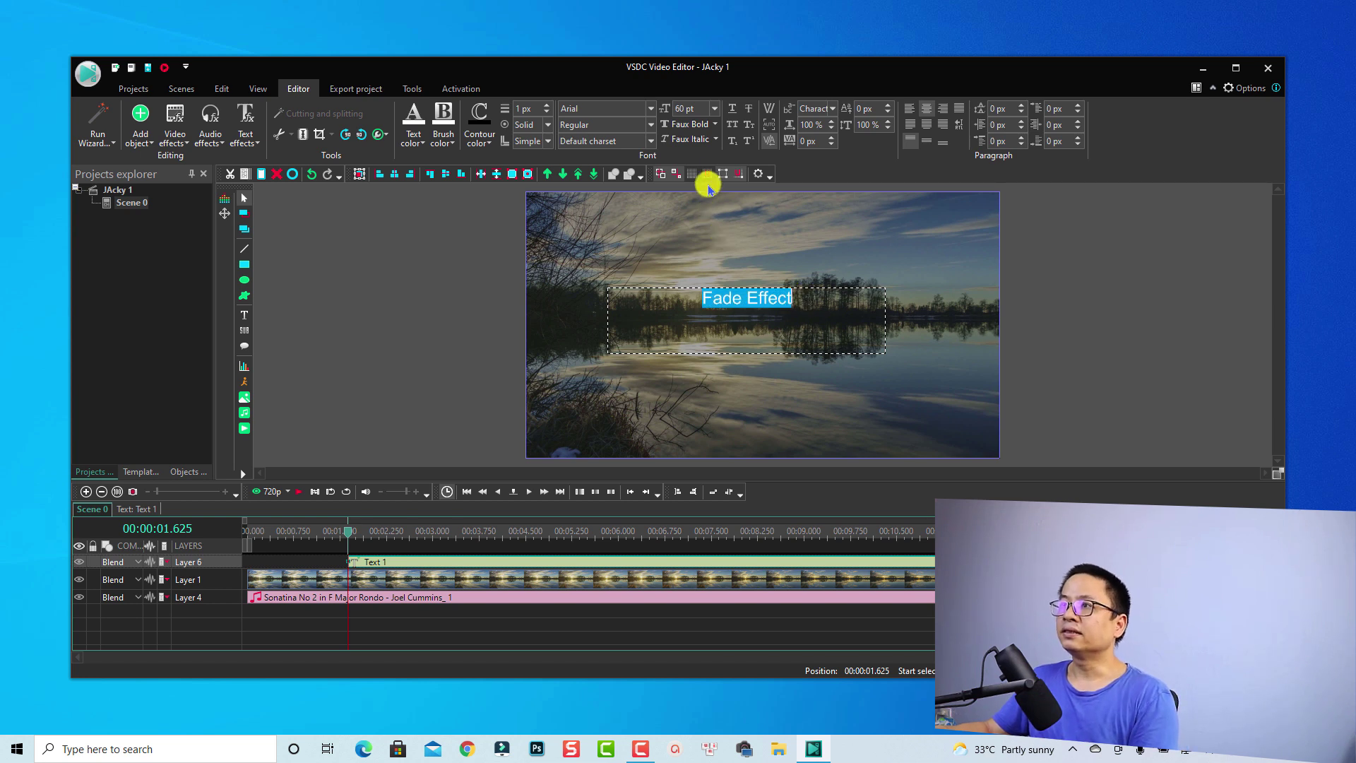
click(714, 110)
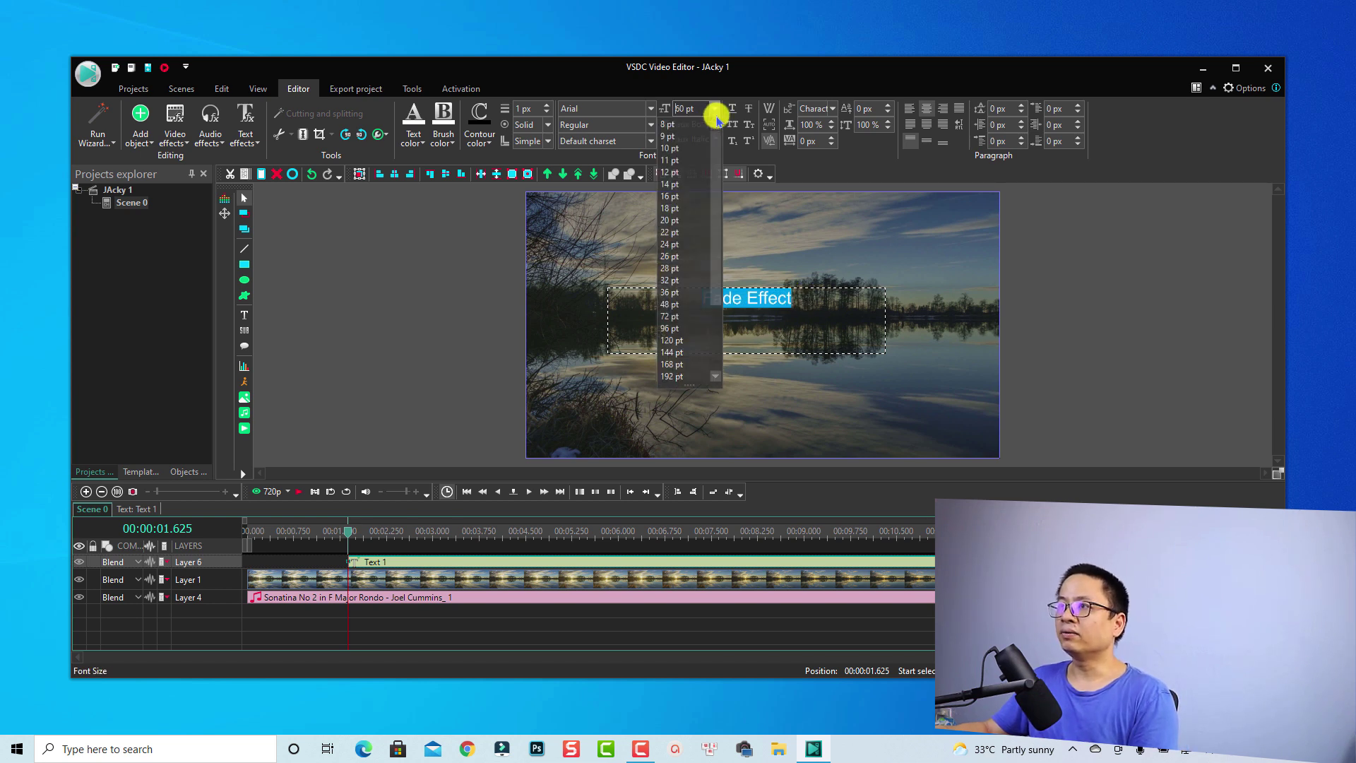
click(679, 340)
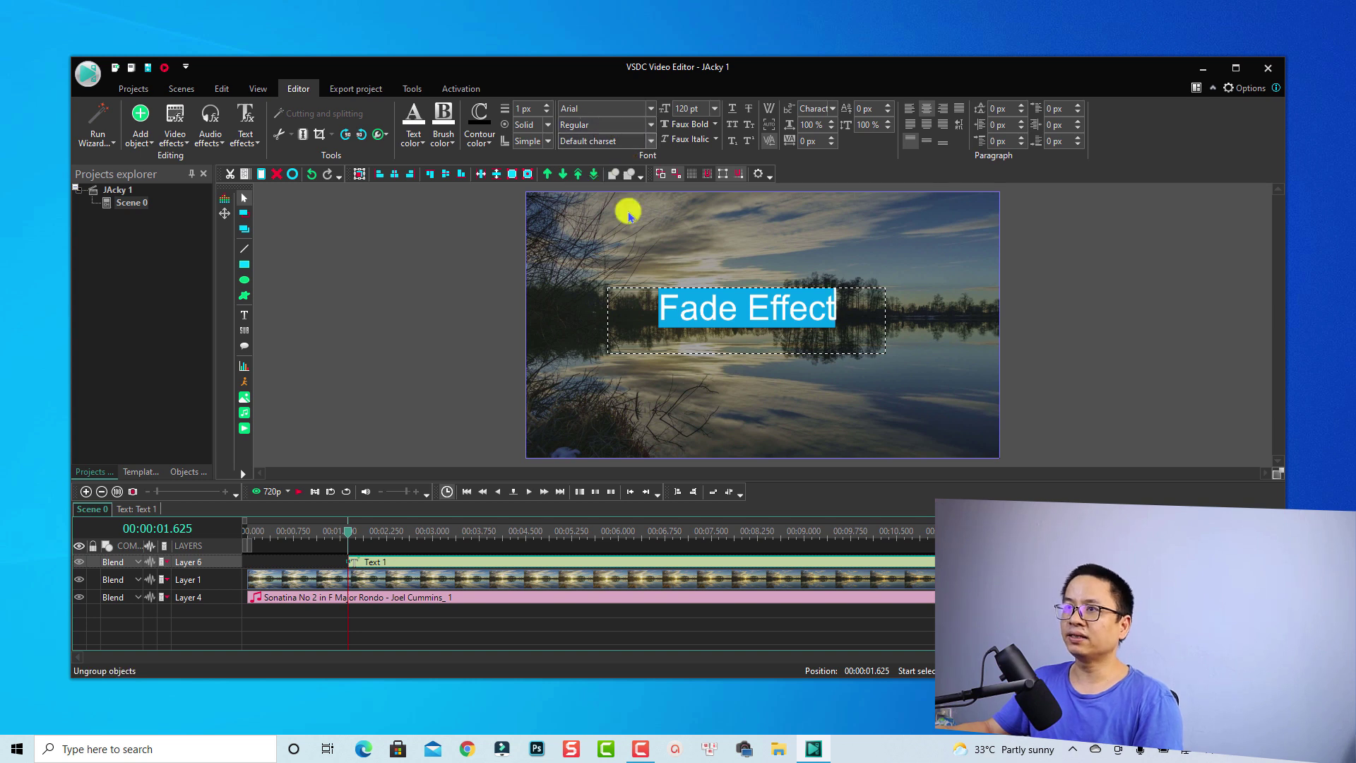
Step: Shorten the Text 1 clip so it ends just before 5 seconds
click(702, 317)
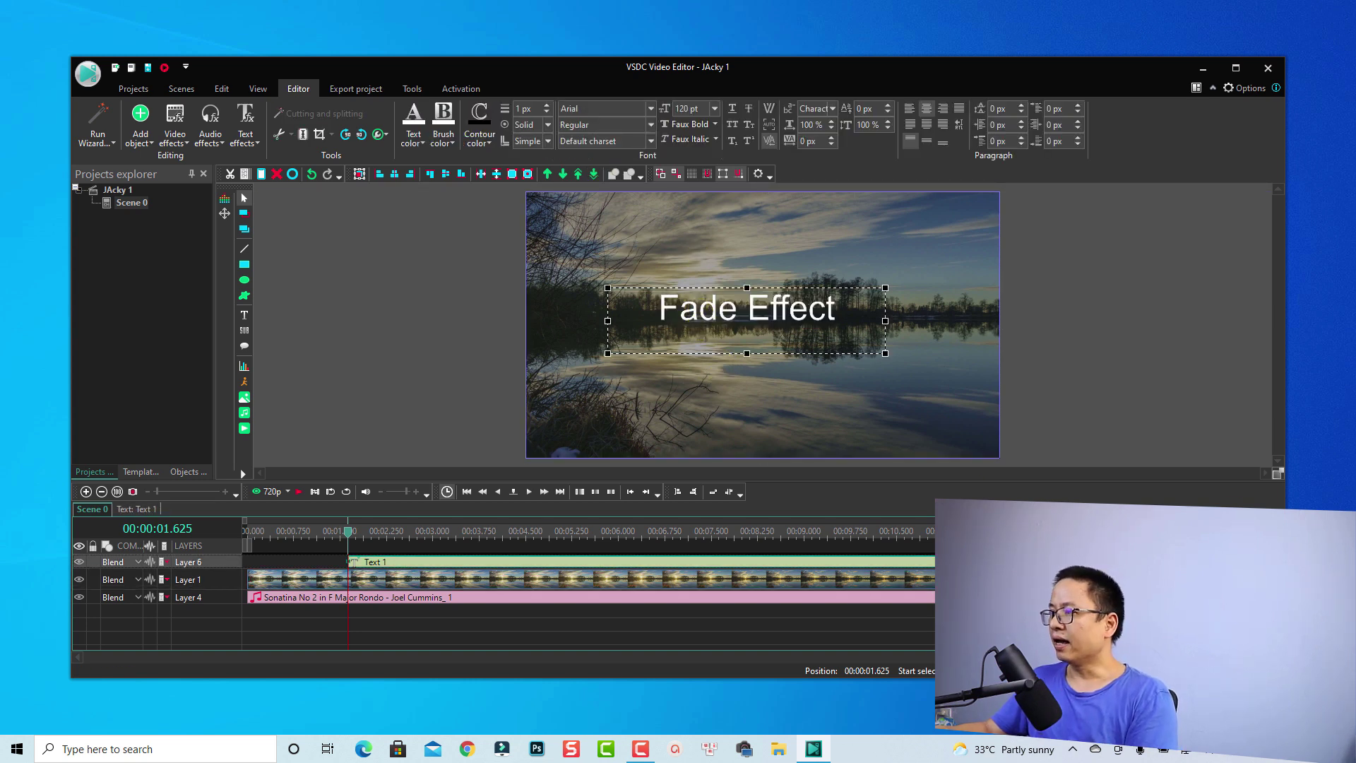
drag(932, 558, 512, 553)
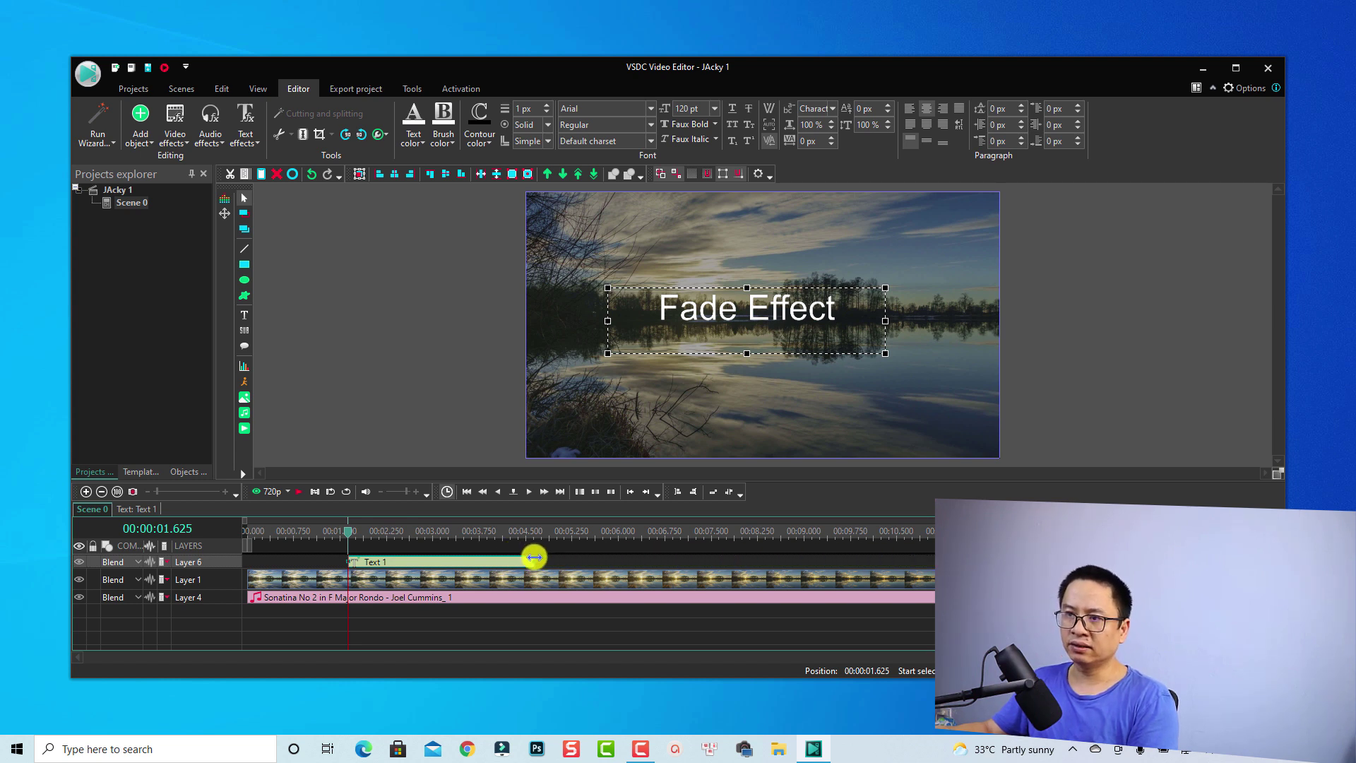
click(515, 645)
click(425, 563)
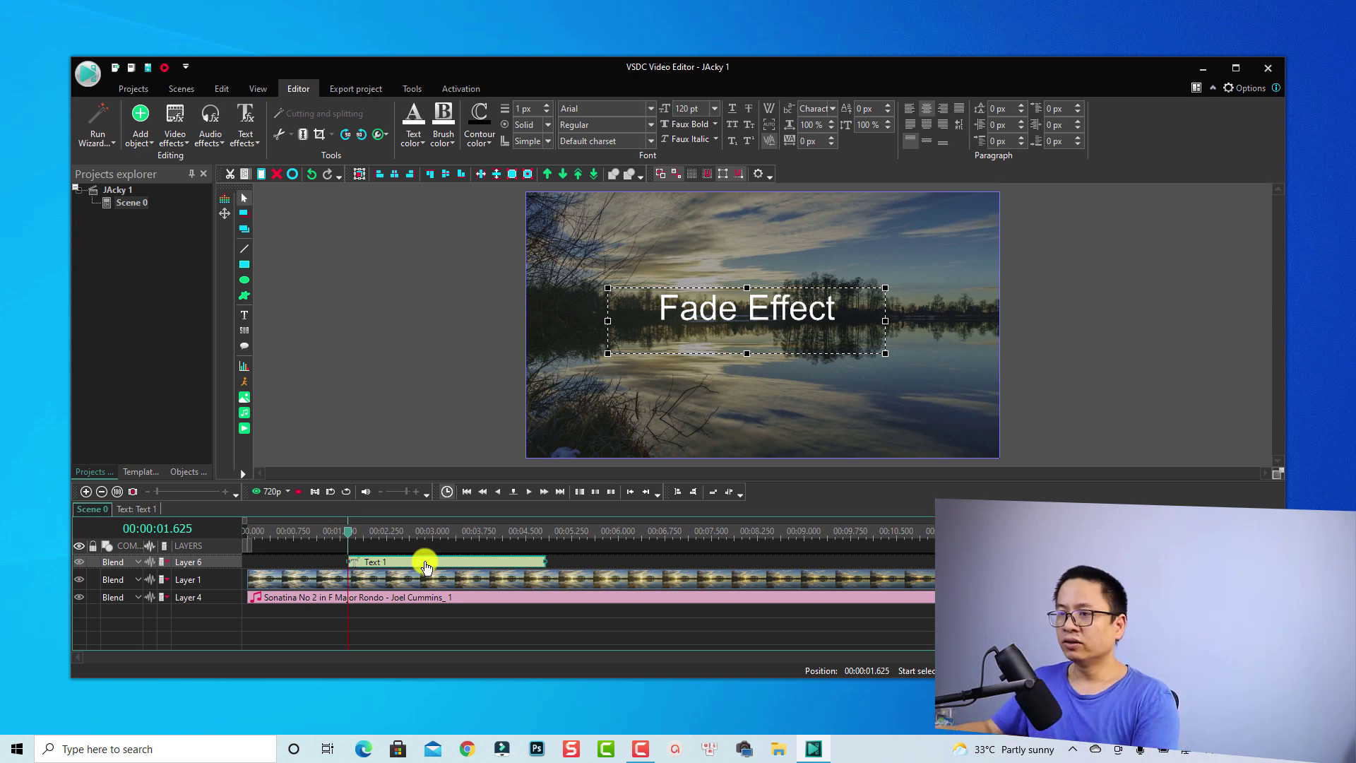
Step: Add a Transparency Fade In (FadeIn 2) to the start of the Text 1 title
right_click(399, 566)
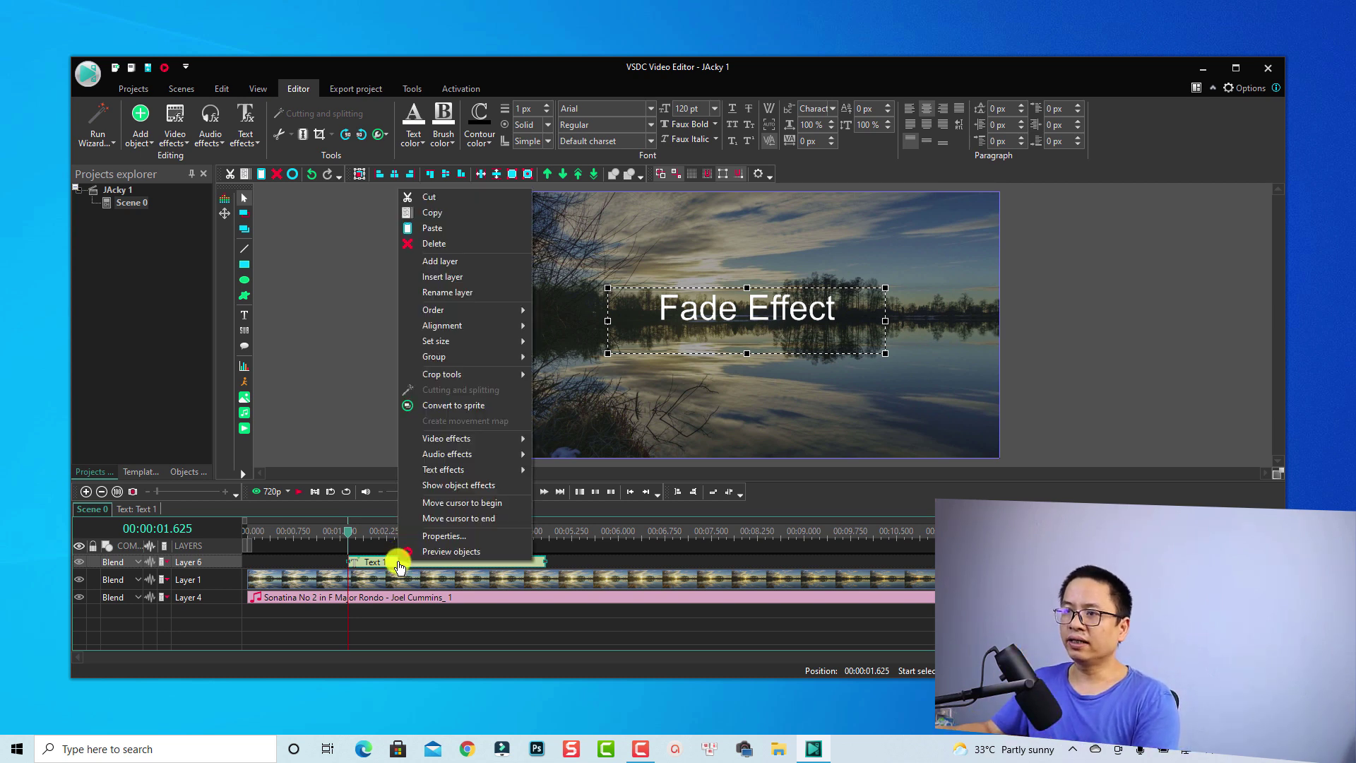
mouse_move(460, 438)
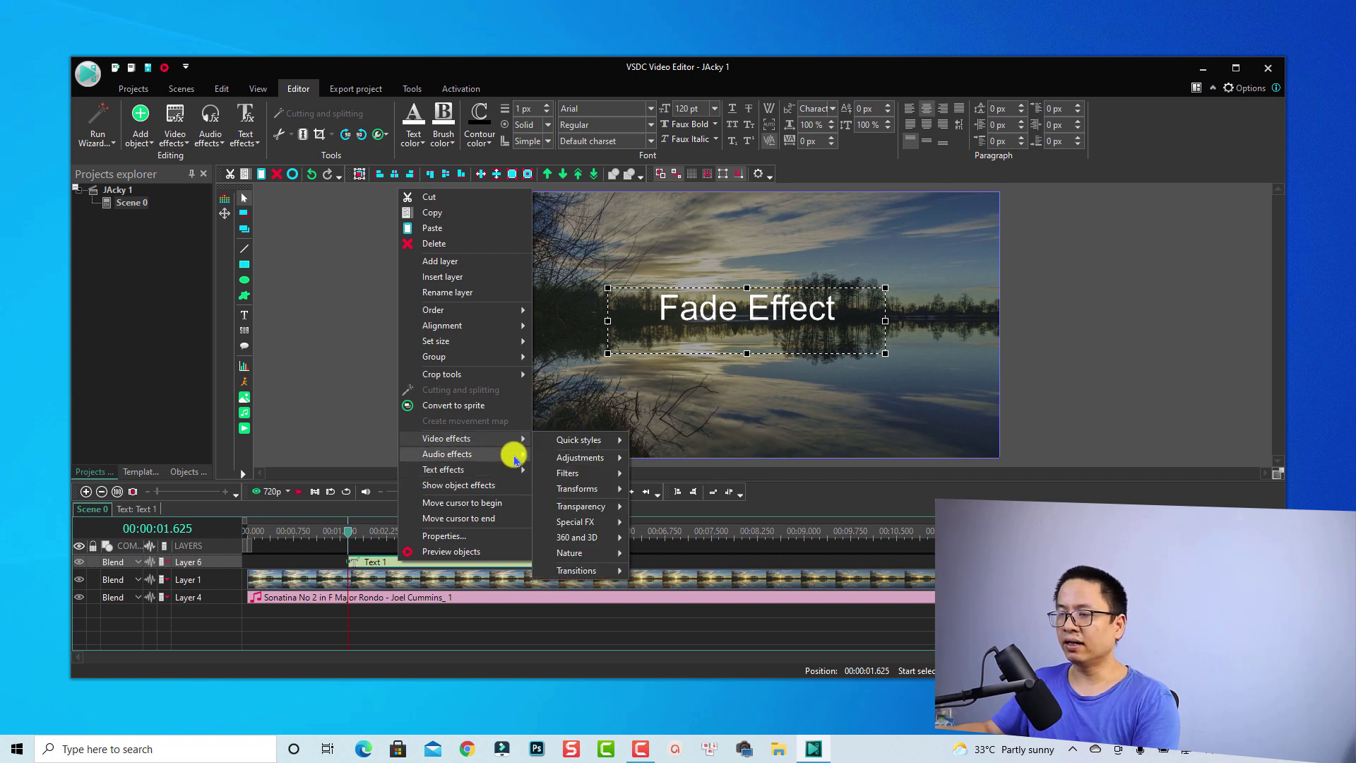
mouse_move(582, 507)
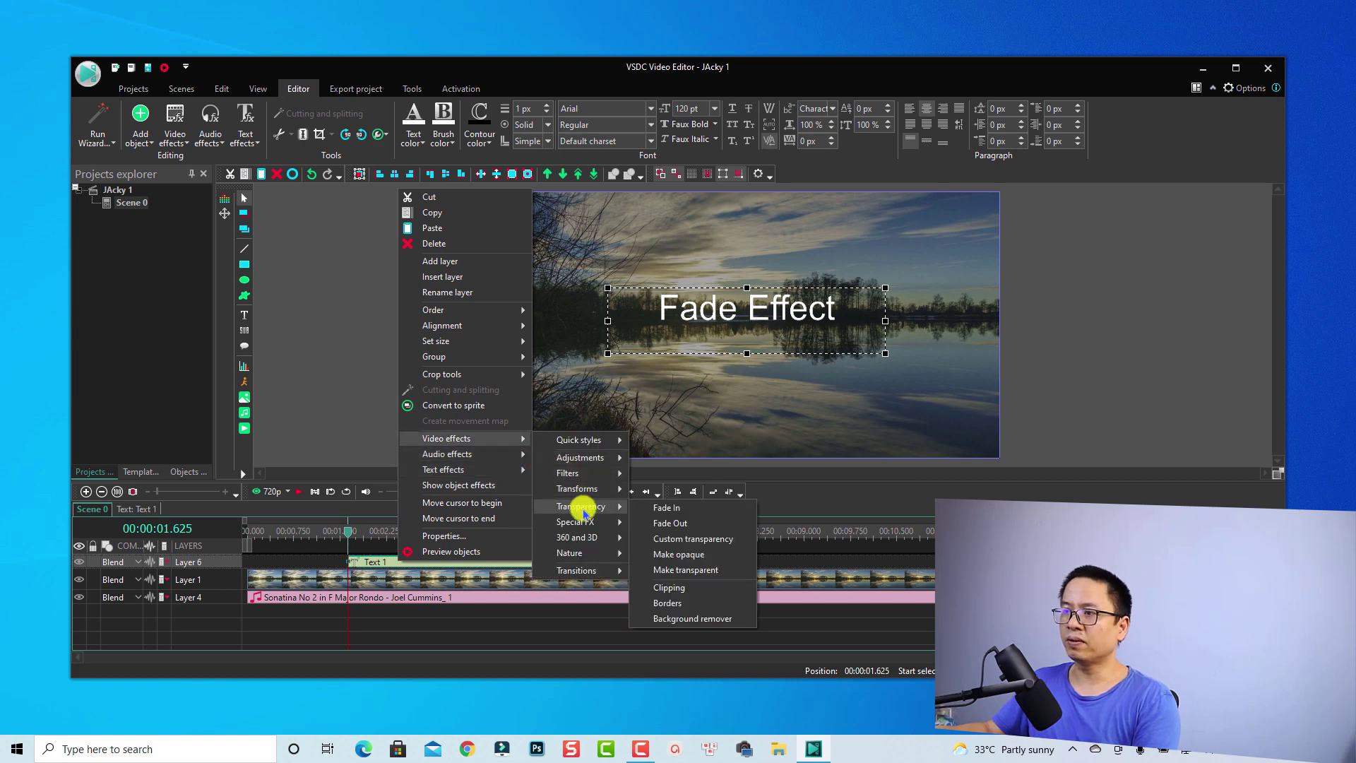
click(654, 509)
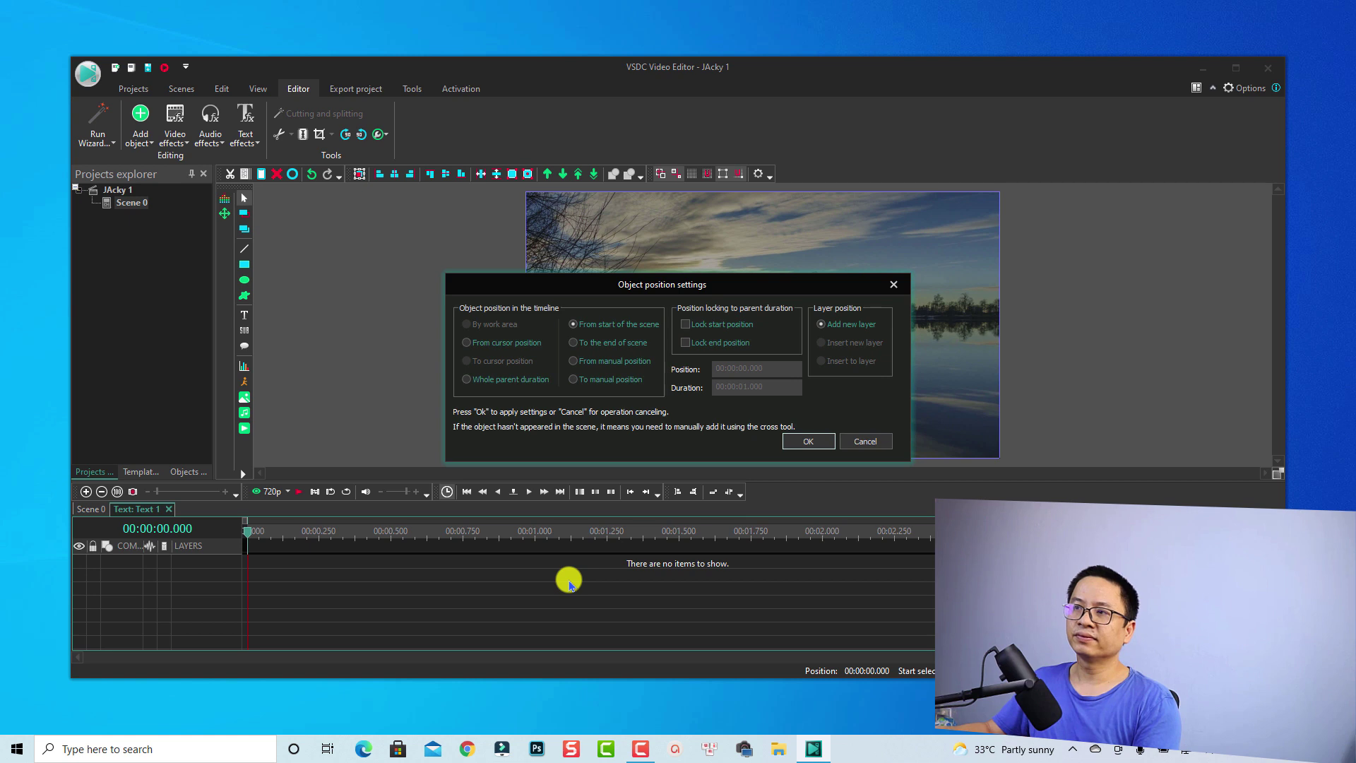
click(806, 443)
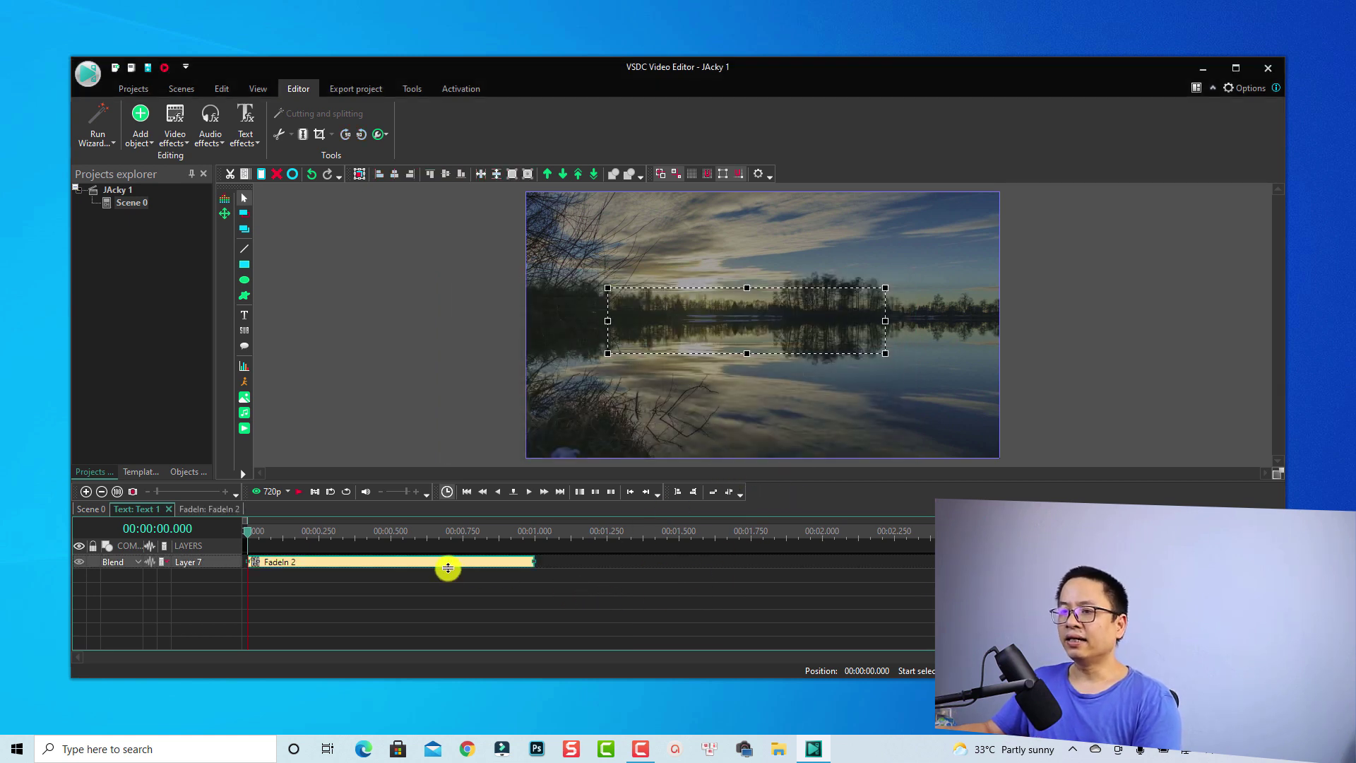
Step: Add a Transparency Fade Out, move FadeOut 3 to the title's end, and rewind the playhead
right_click(444, 569)
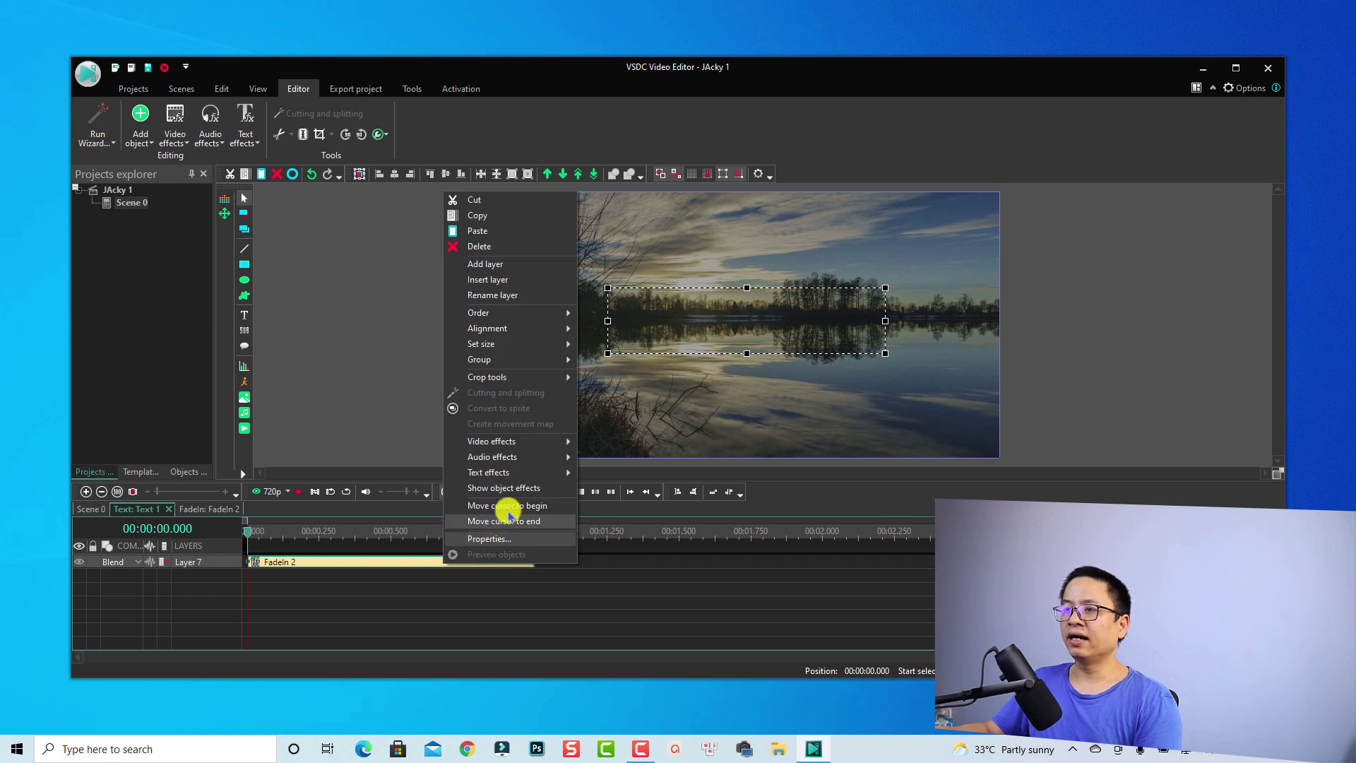
mouse_move(519, 445)
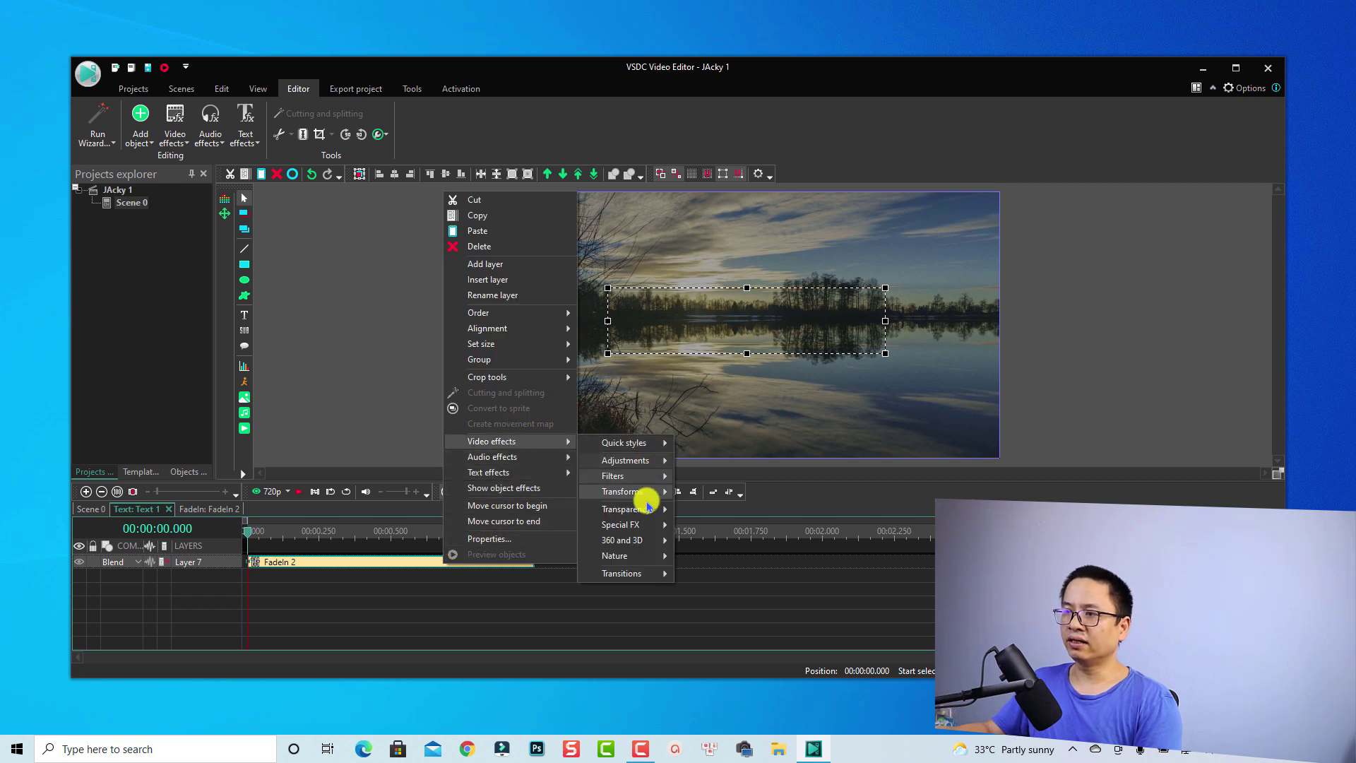
mouse_move(639, 509)
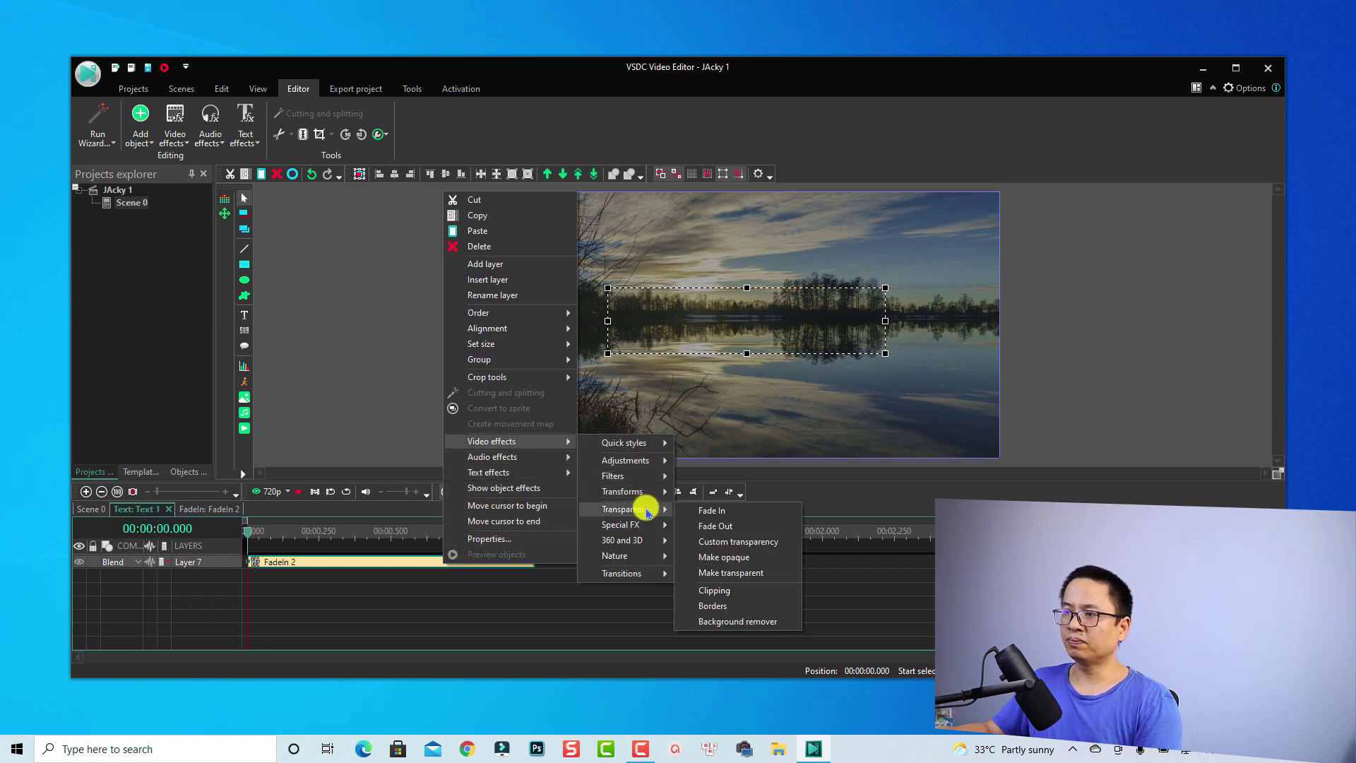
click(713, 527)
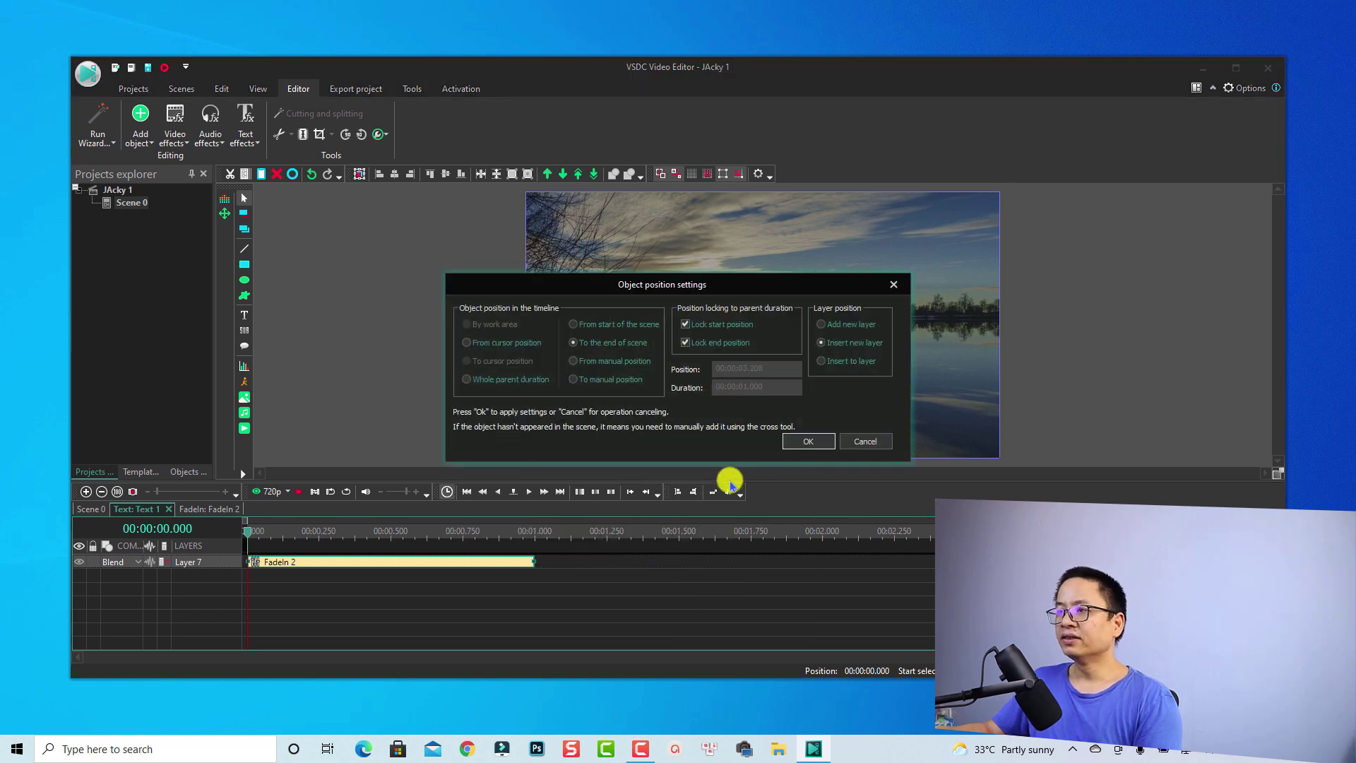
click(805, 441)
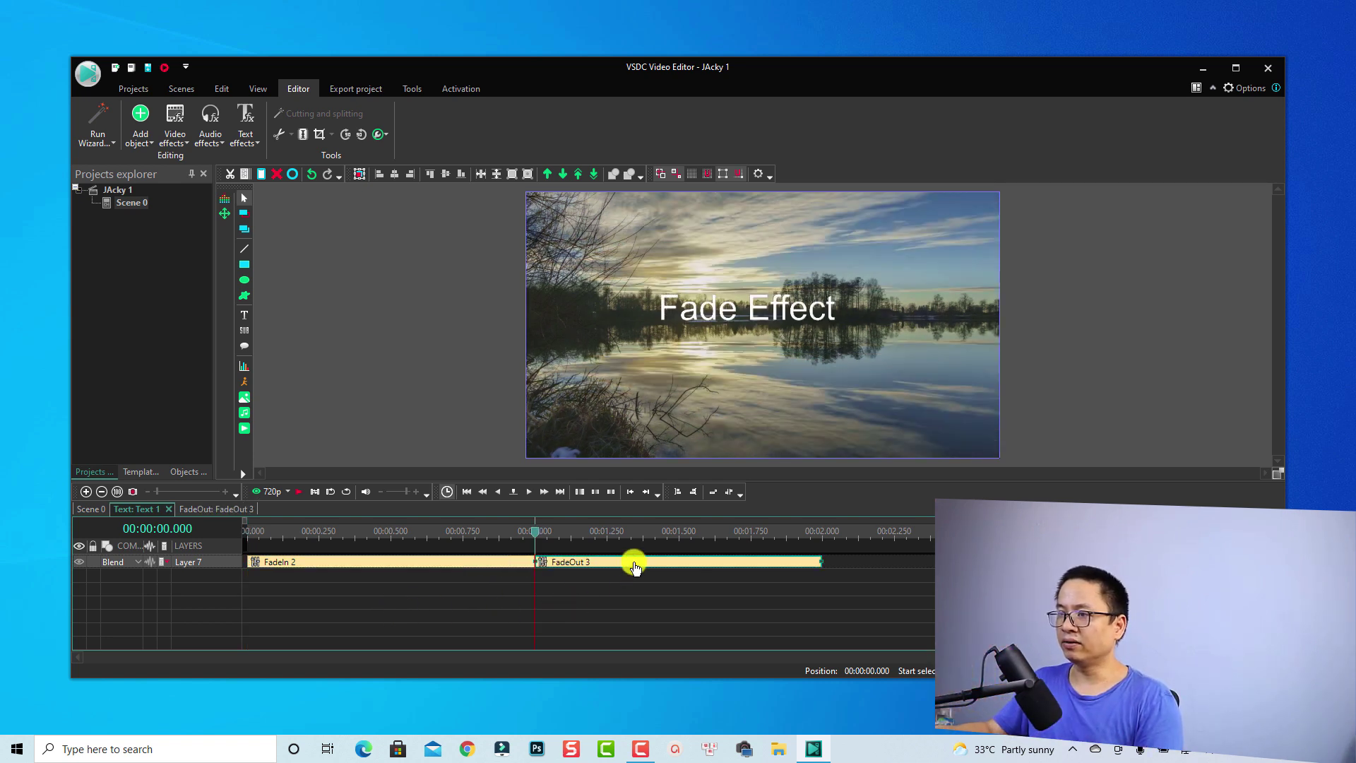
drag(637, 565, 946, 562)
click(250, 536)
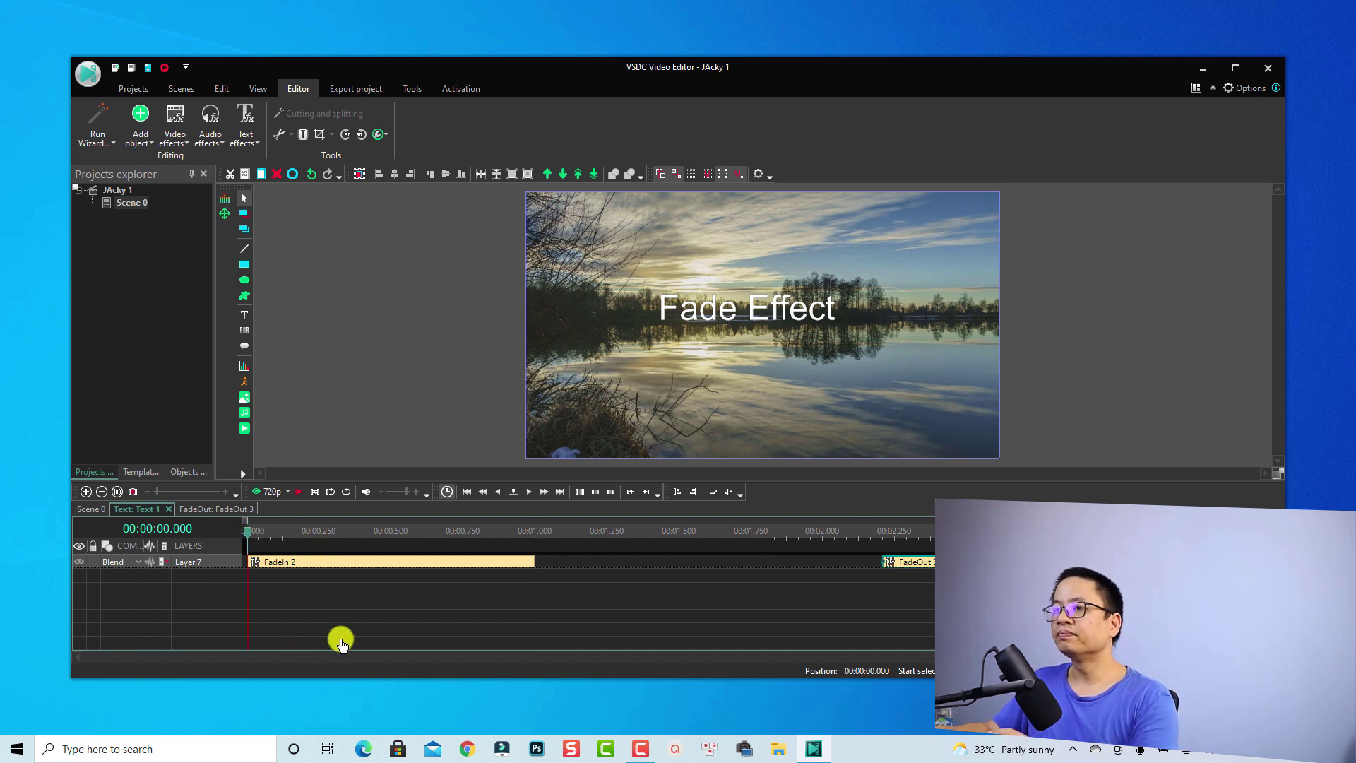
key(space)
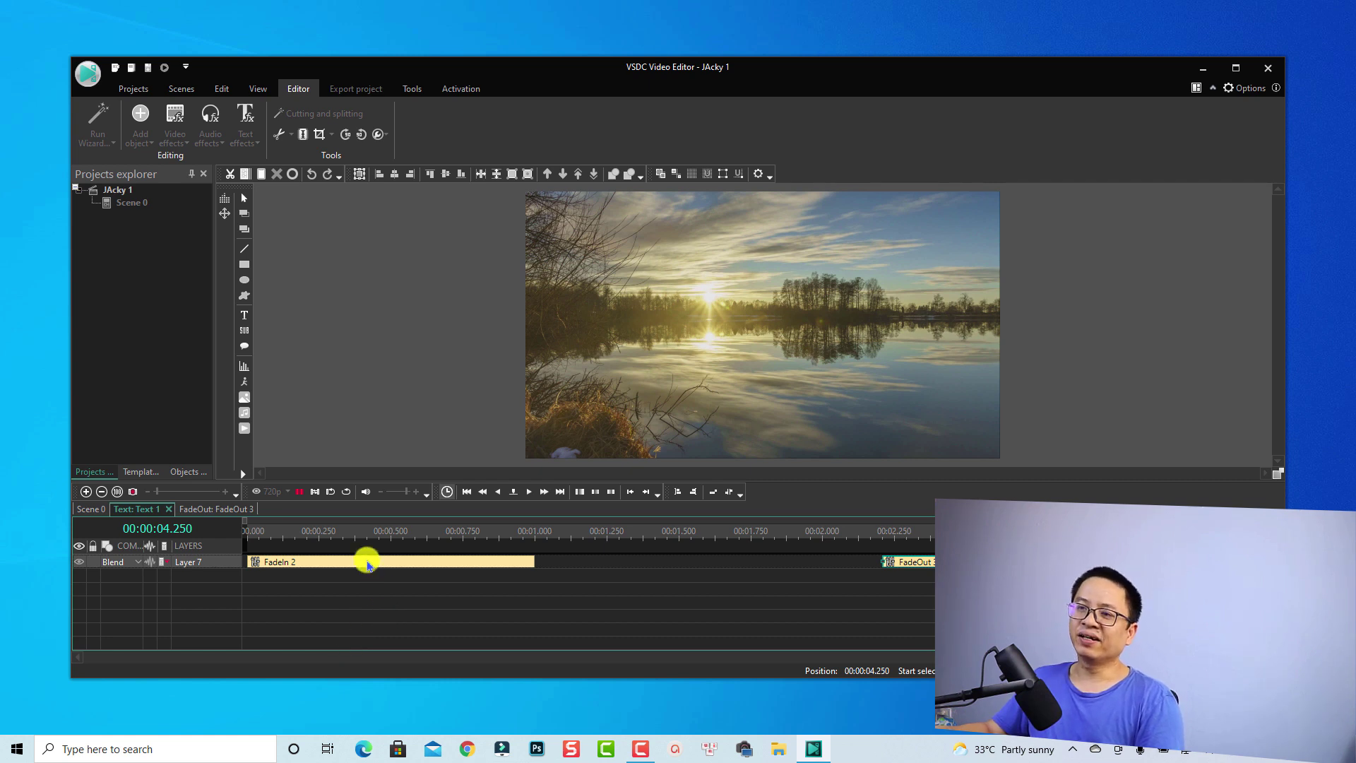
click(133, 206)
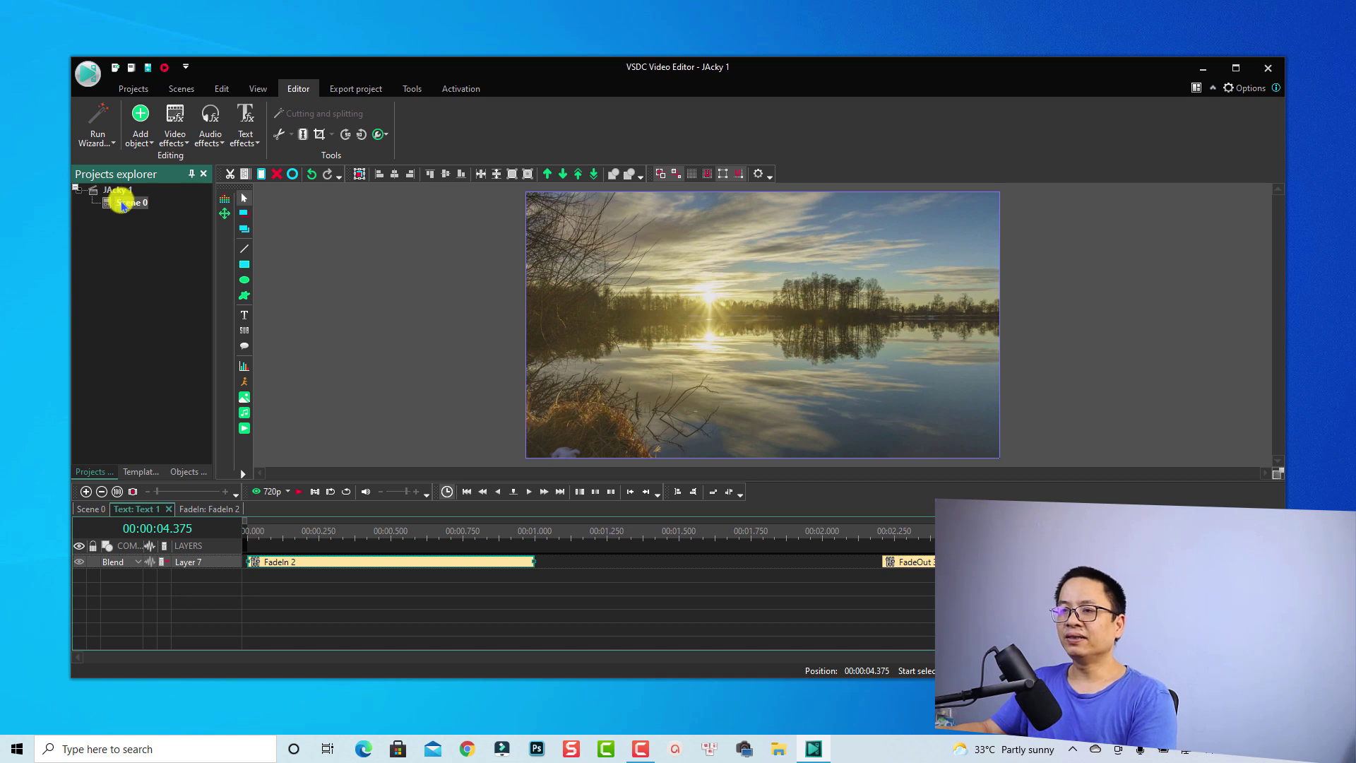
Step: Review the Text 1, Water video and Sonatina audio entries in the Objects explorer for their fades
double_click(121, 203)
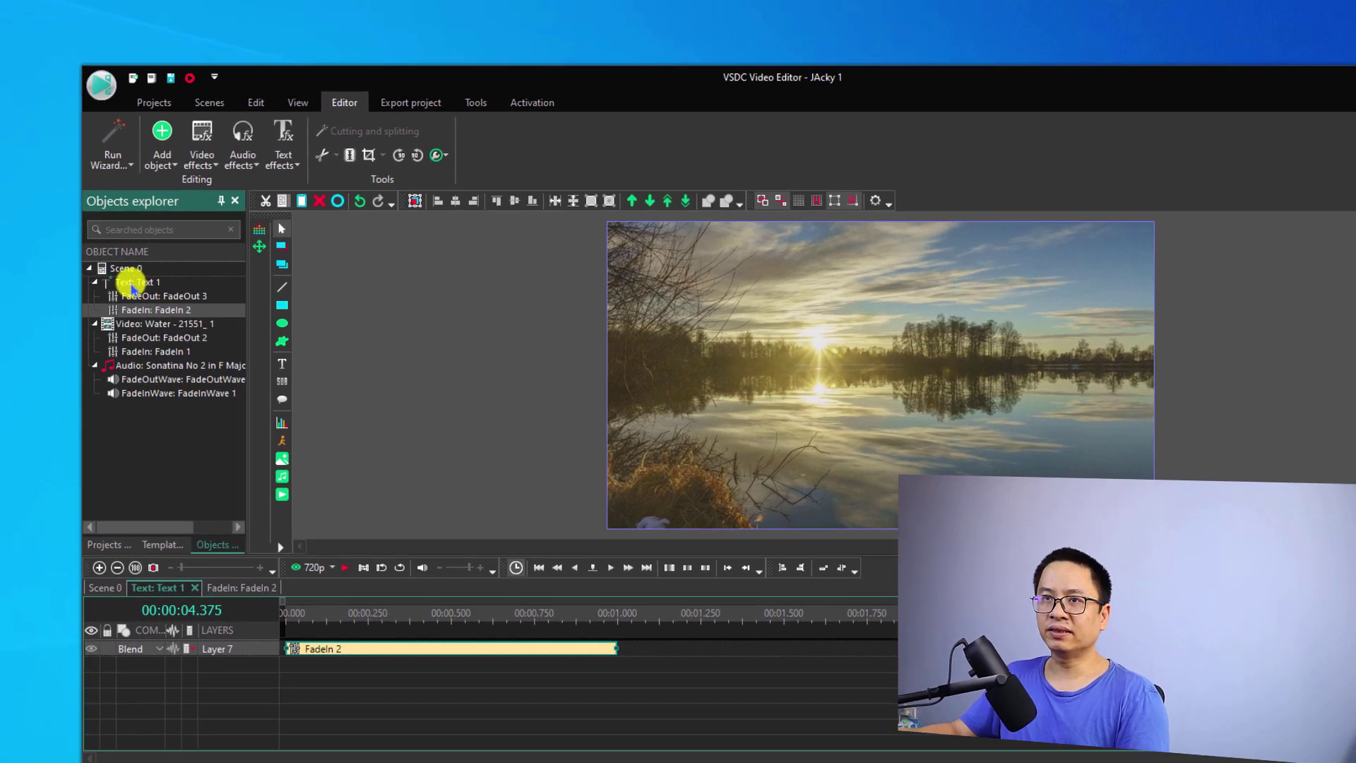
click(113, 245)
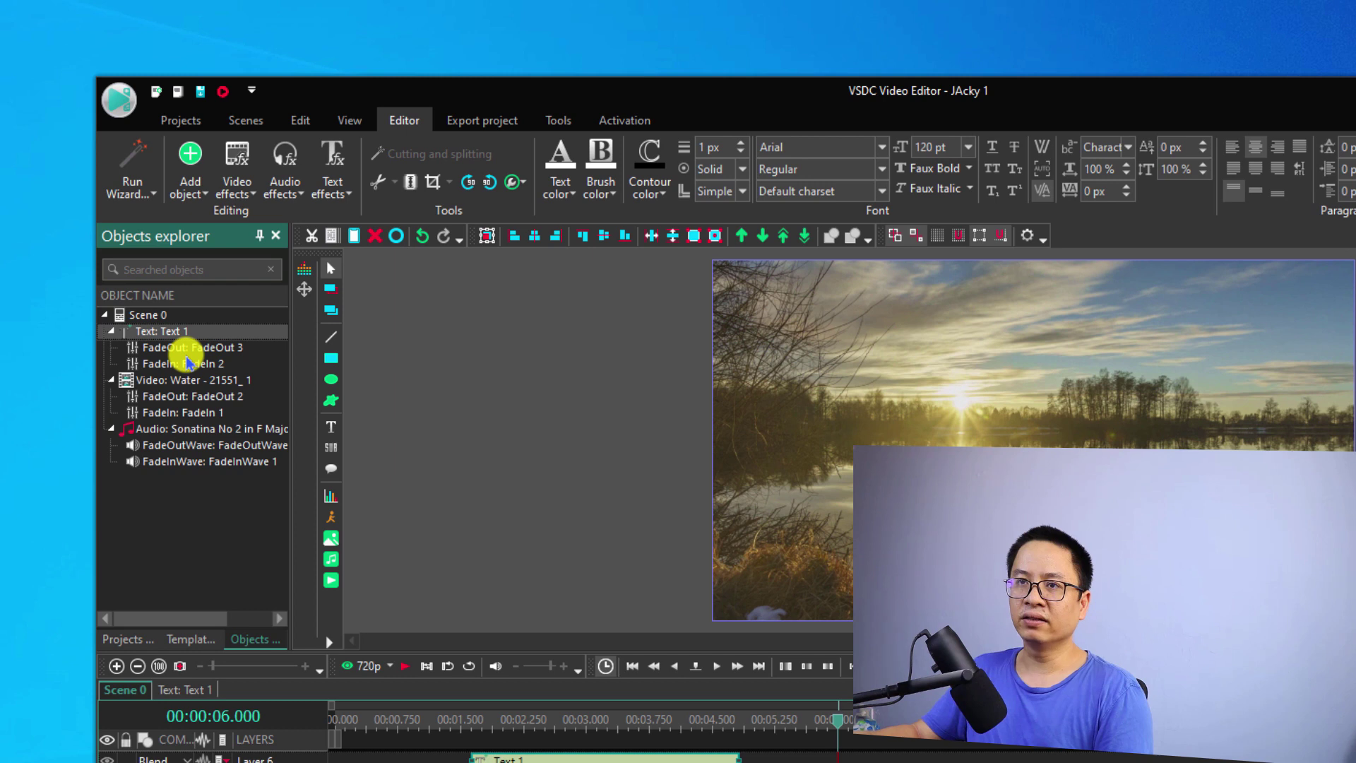
click(156, 385)
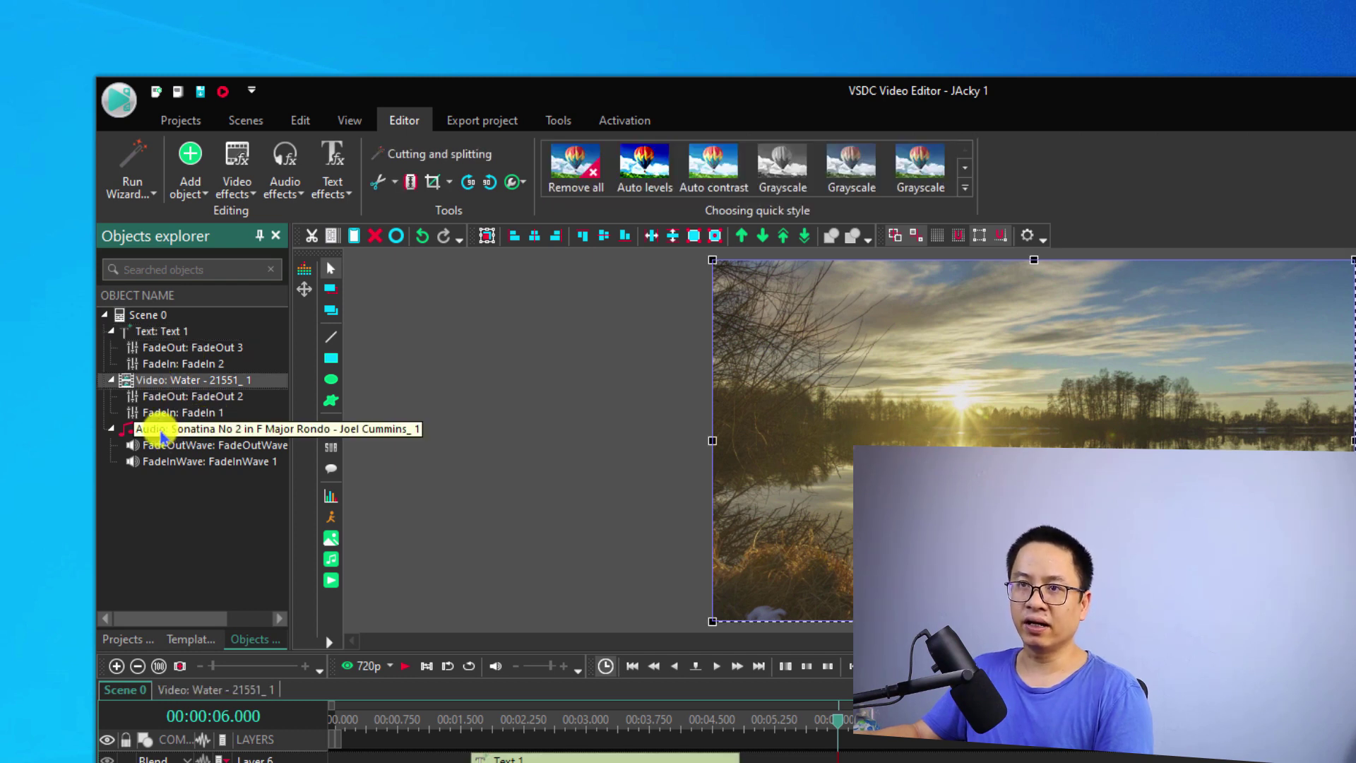
click(161, 433)
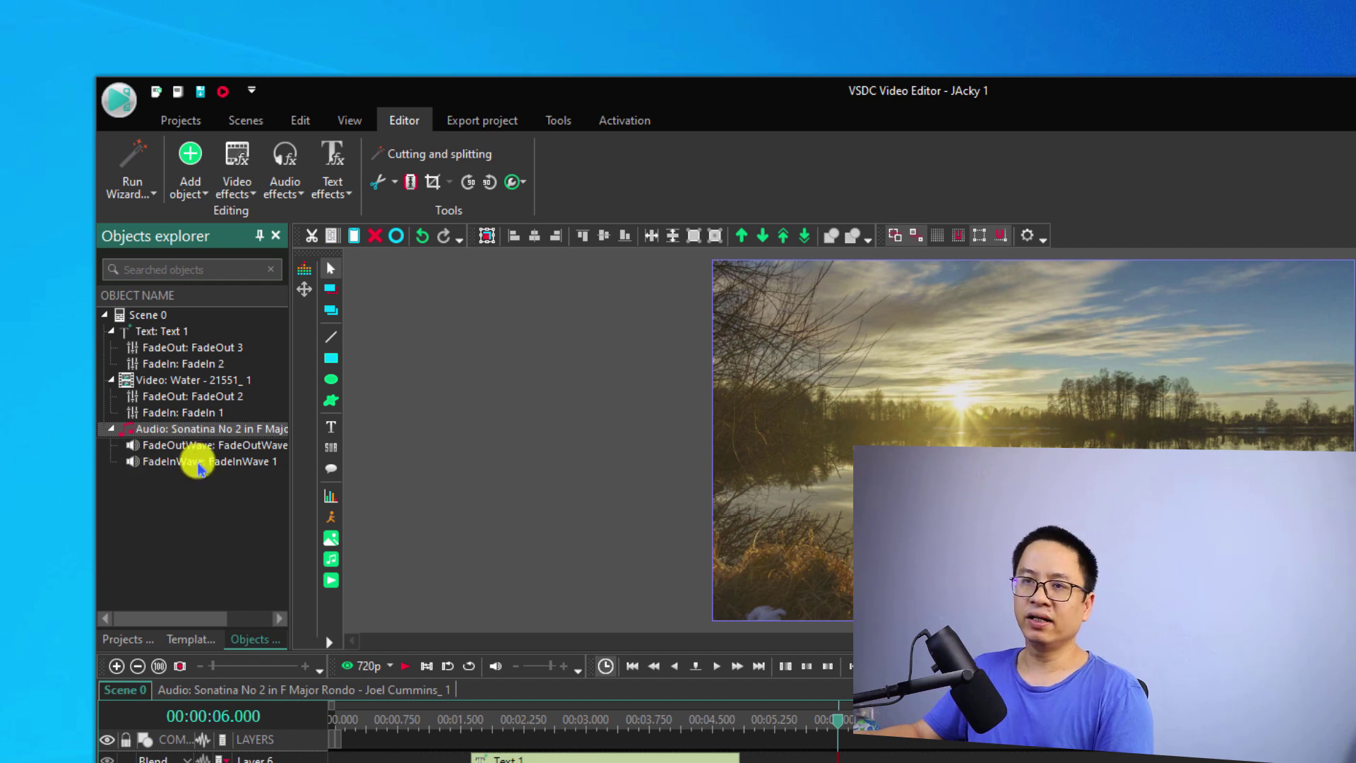